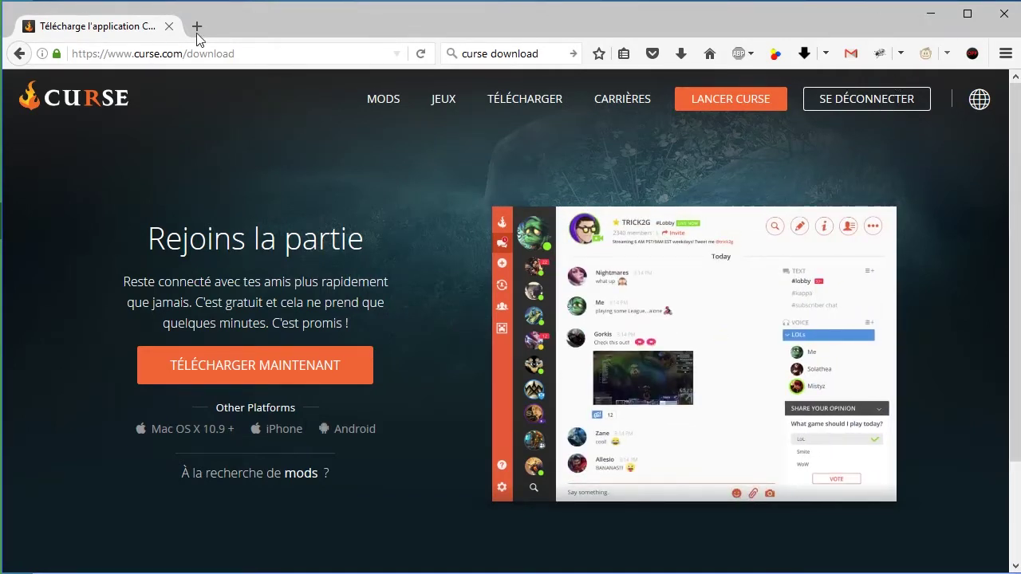
- Switch to the Curse launcher and start a custom Minecraft profile named "Creation de modpack"
left_click(930, 16)
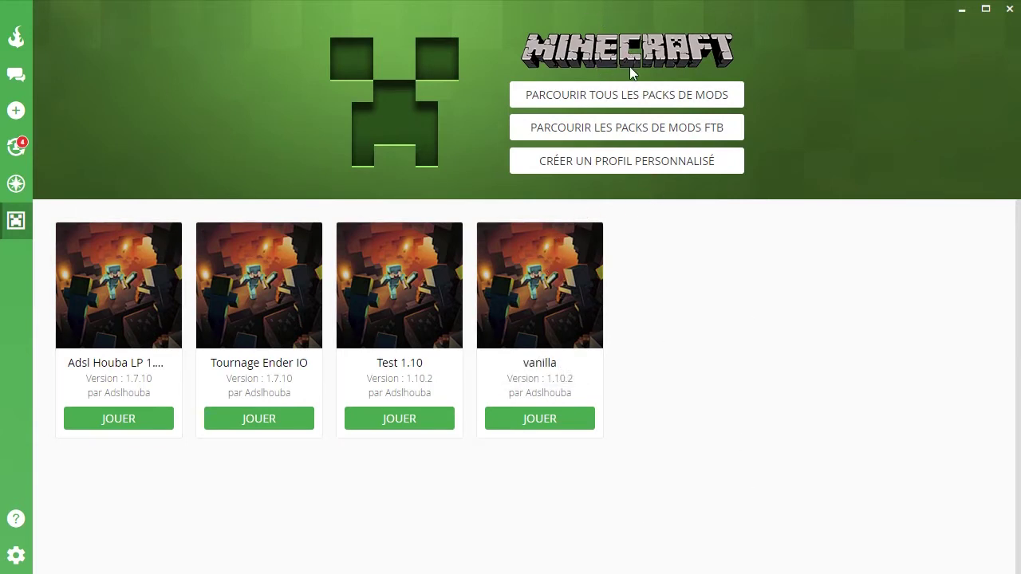
left_click(590, 176)
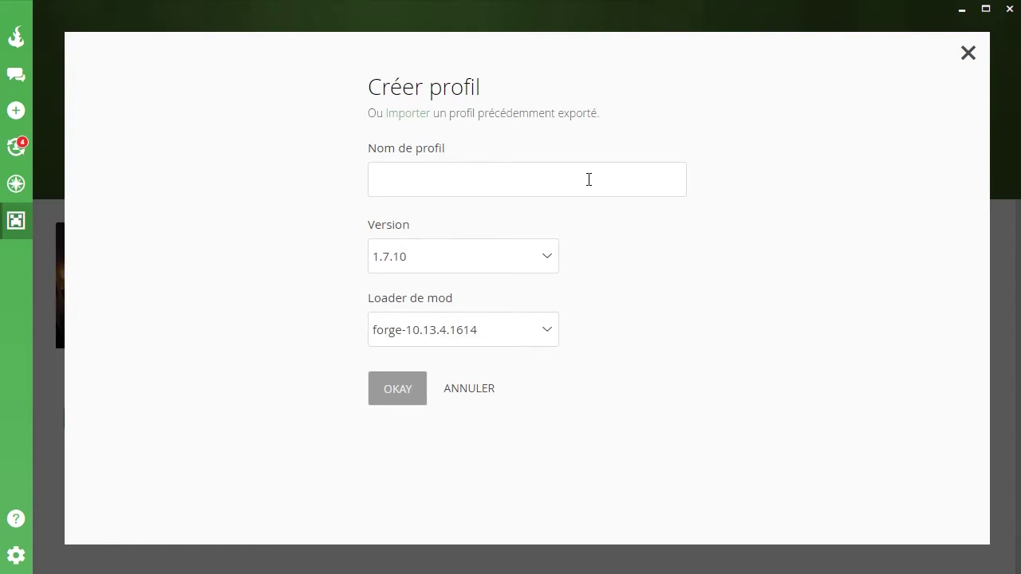
type("Creation de modpack")
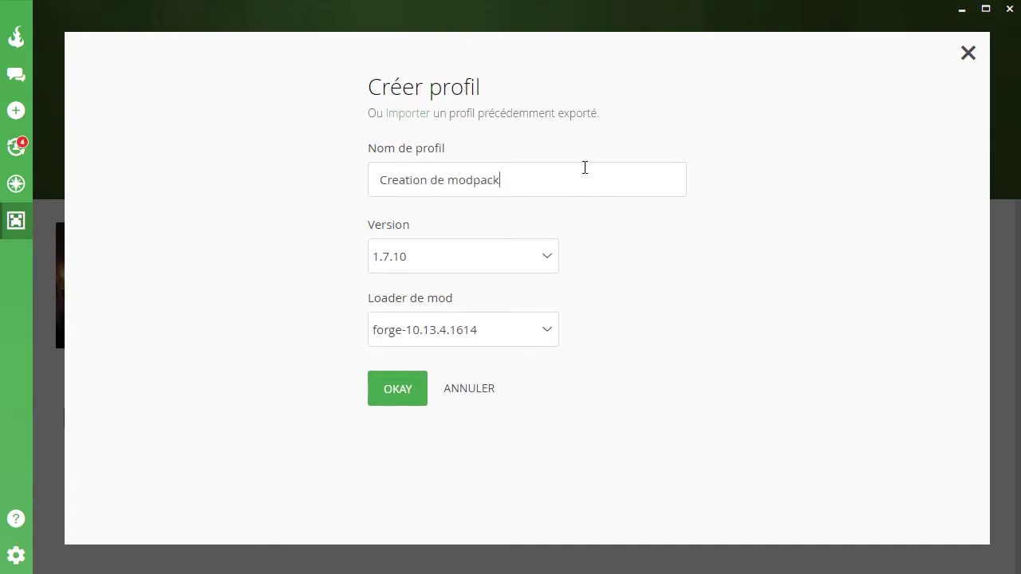
- Try Minecraft versions 1.11.2 and 1.10.2 for the new profile
left_click(501, 266)
left_click(445, 283)
left_click(451, 258)
left_click(463, 284)
left_click(482, 330)
left_click(454, 261)
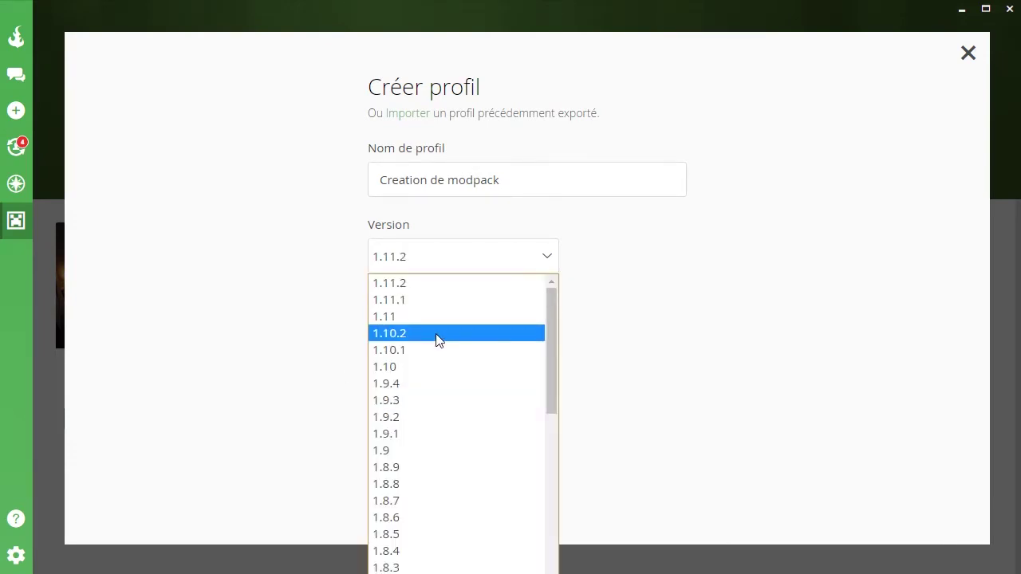
left_click(429, 336)
- Set the profile to Minecraft version 1.7.10 with mod loader forge-10.13.4.1614 and create it
left_click(465, 267)
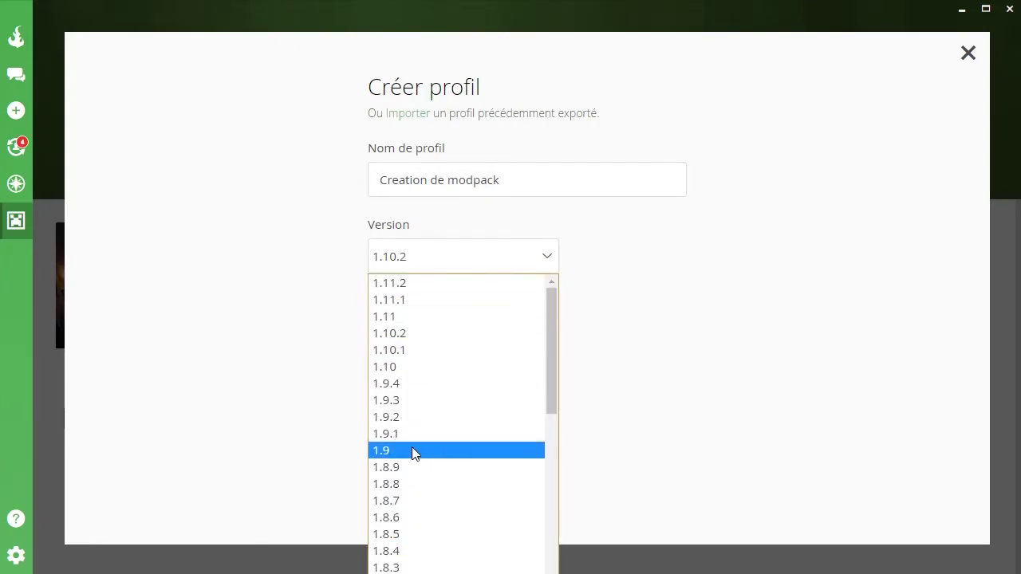
scroll(446, 522, "down", 6)
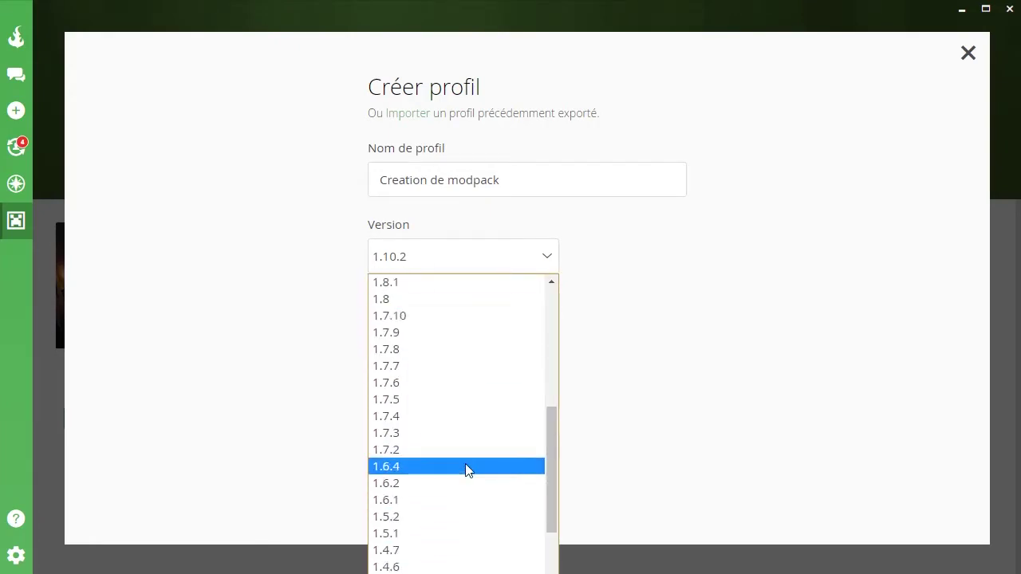
left_click(433, 316)
left_click(498, 340)
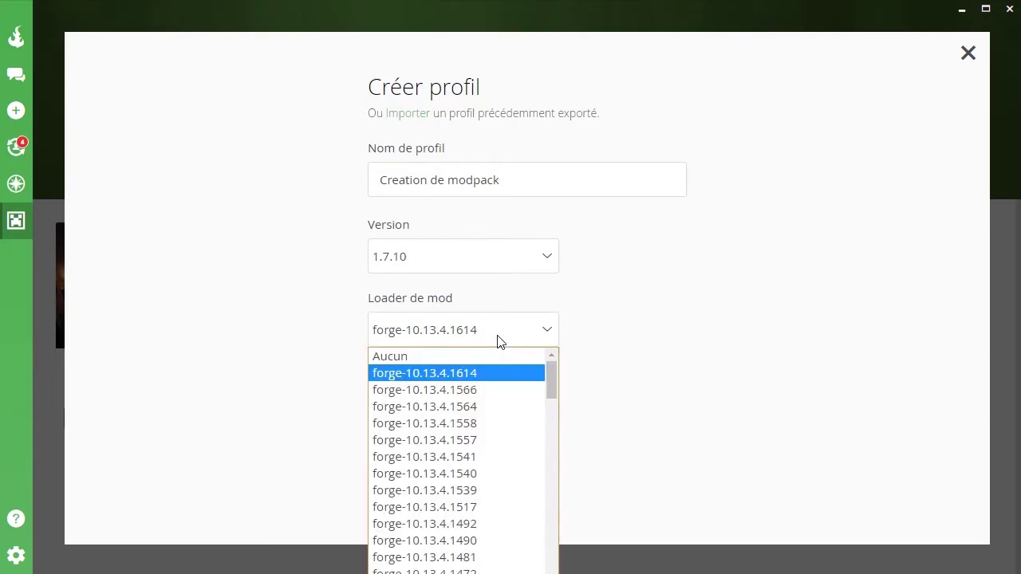
left_click(431, 375)
left_click(401, 394)
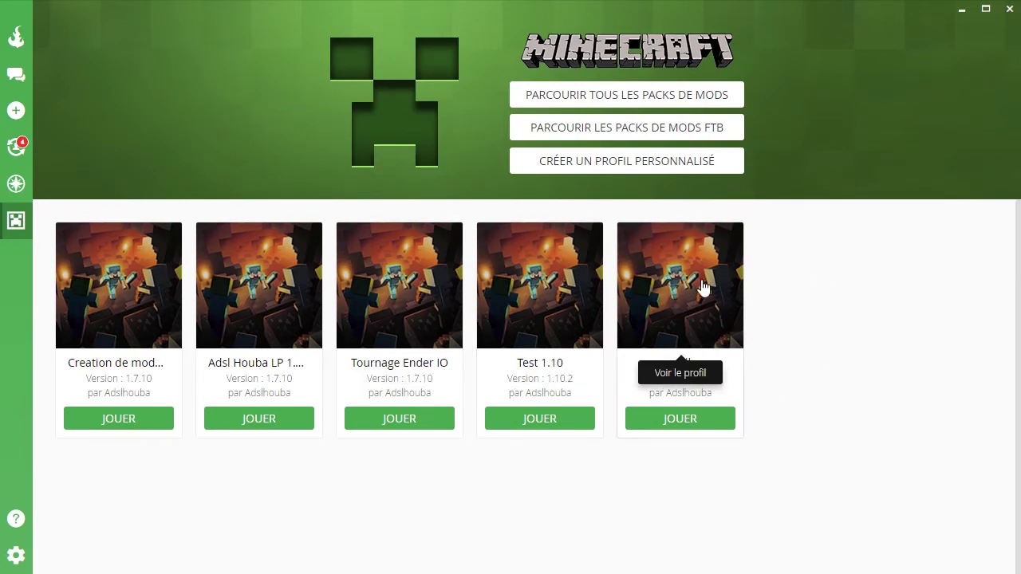
- Open the Creation de modpack profile and browse the catalogue of mods available to download for it
left_click(74, 301)
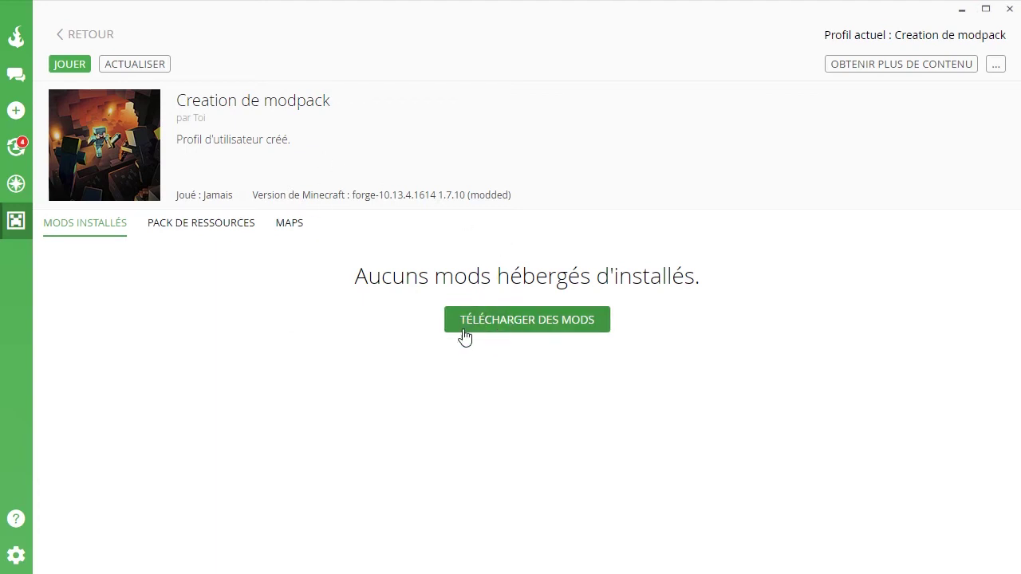
left_click(520, 322)
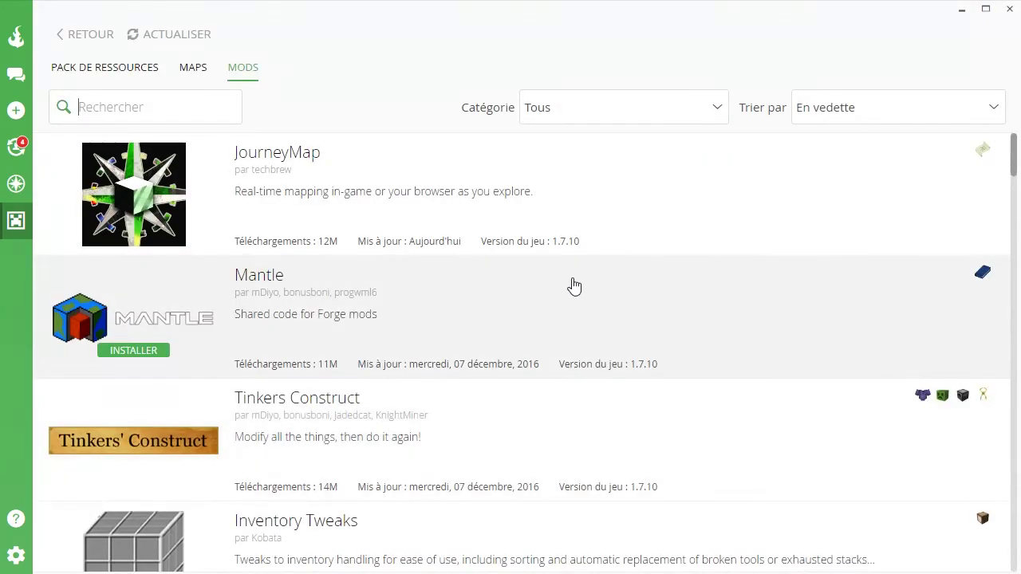
scroll(579, 299, "down", 12)
scroll(587, 327, "down", 1)
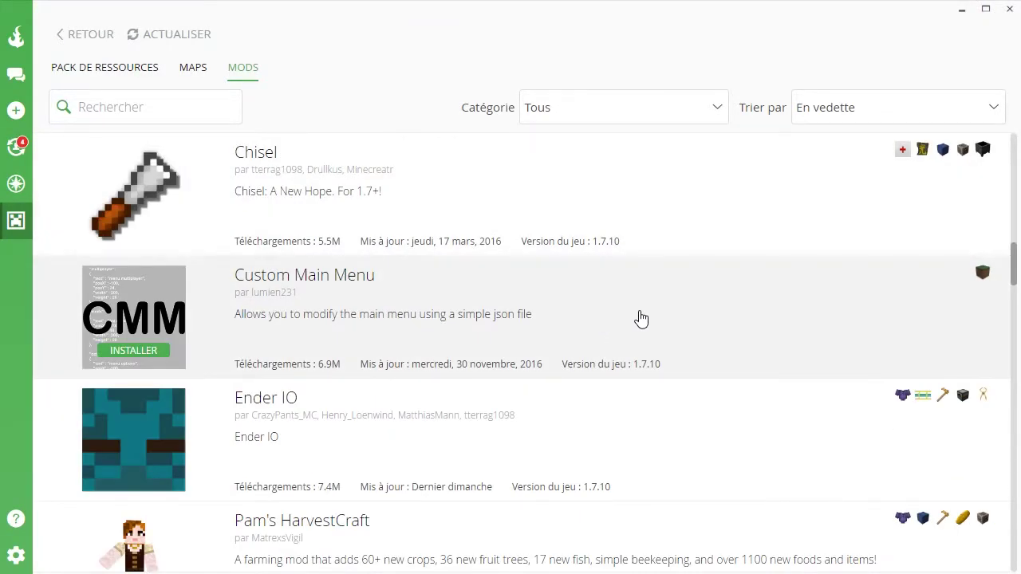
scroll(718, 331, "up", 12)
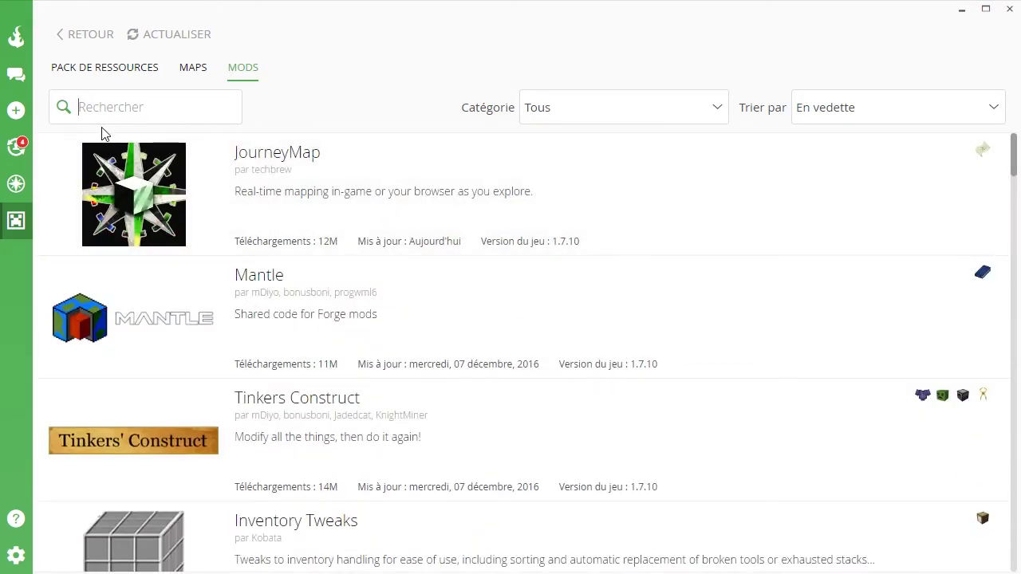
- Check the available versions of JourneyMap, install the mod, and return to the mod catalogue
left_click(319, 169)
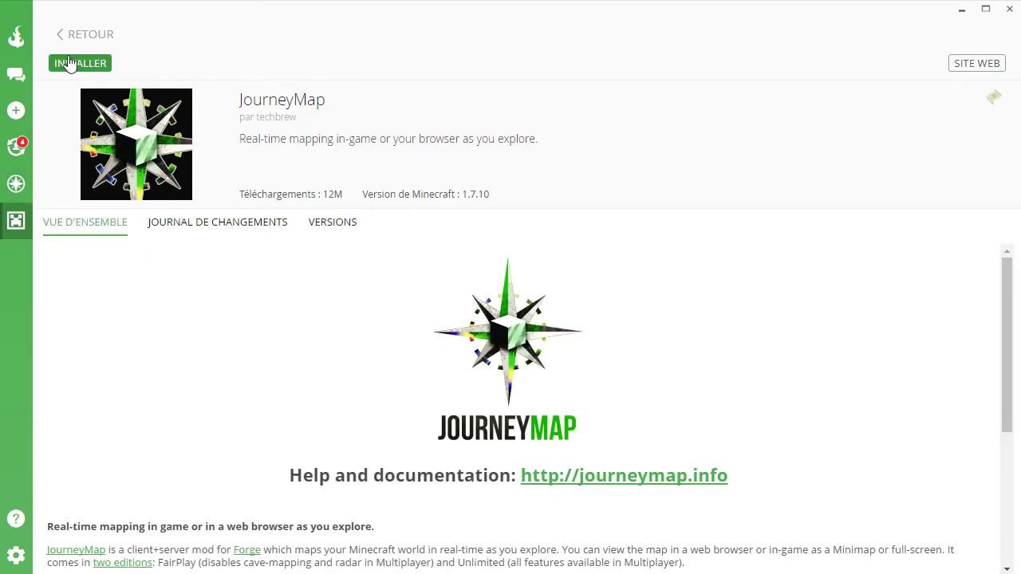
left_click(335, 225)
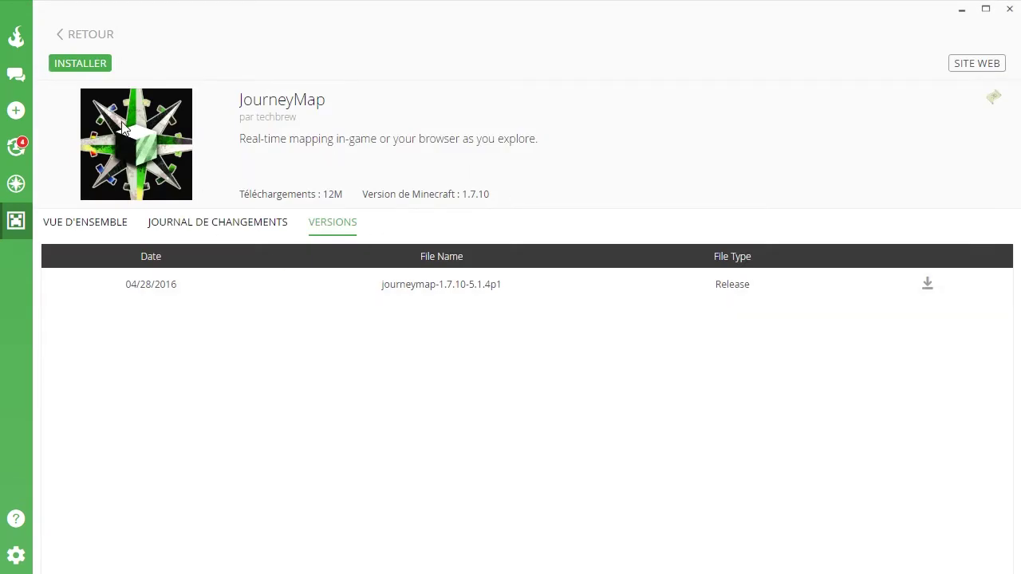
left_click(63, 64)
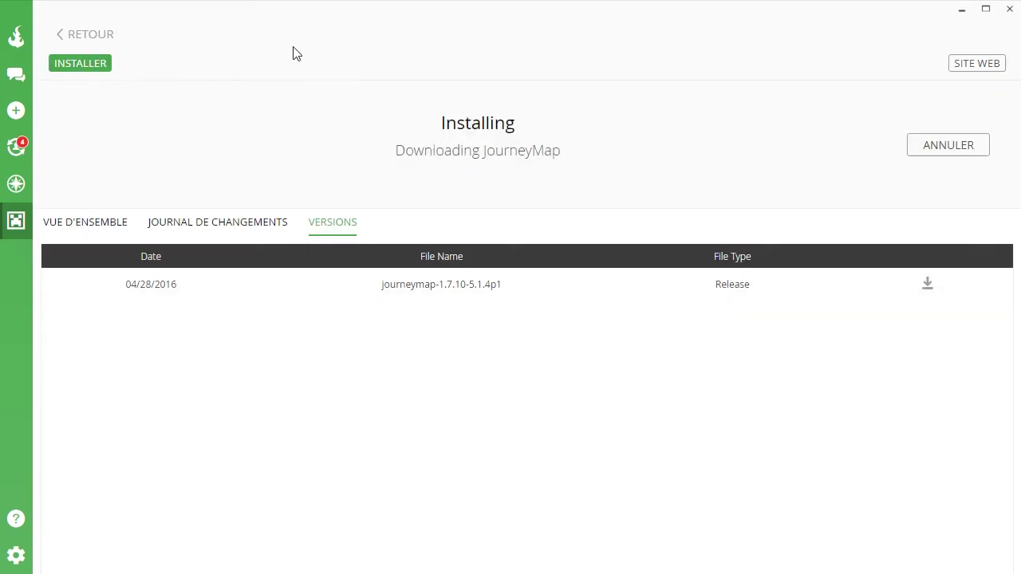
left_click(89, 36)
scroll(417, 376, "down", 1)
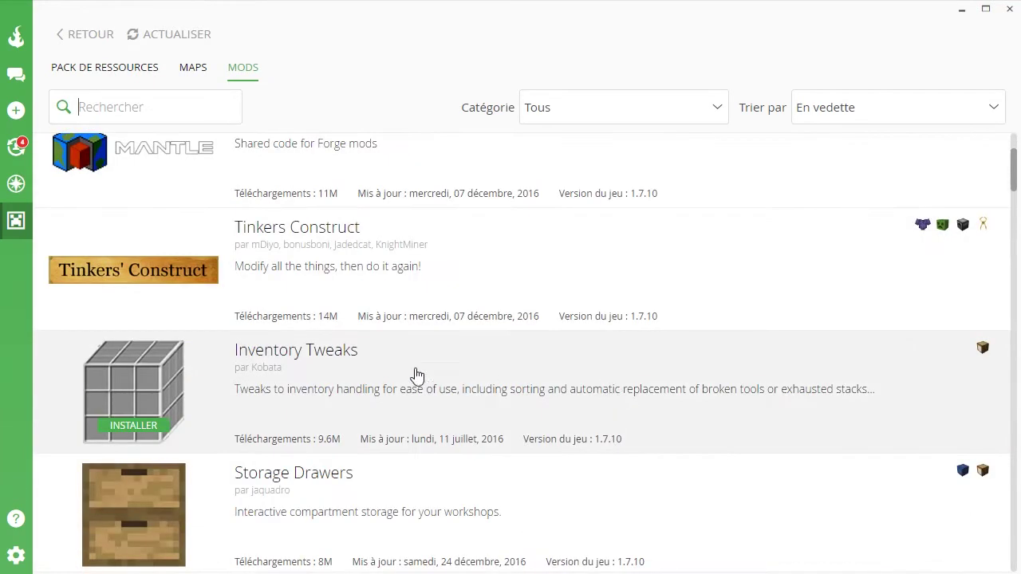
scroll(335, 263, "up", 2)
scroll(295, 196, "up", 1)
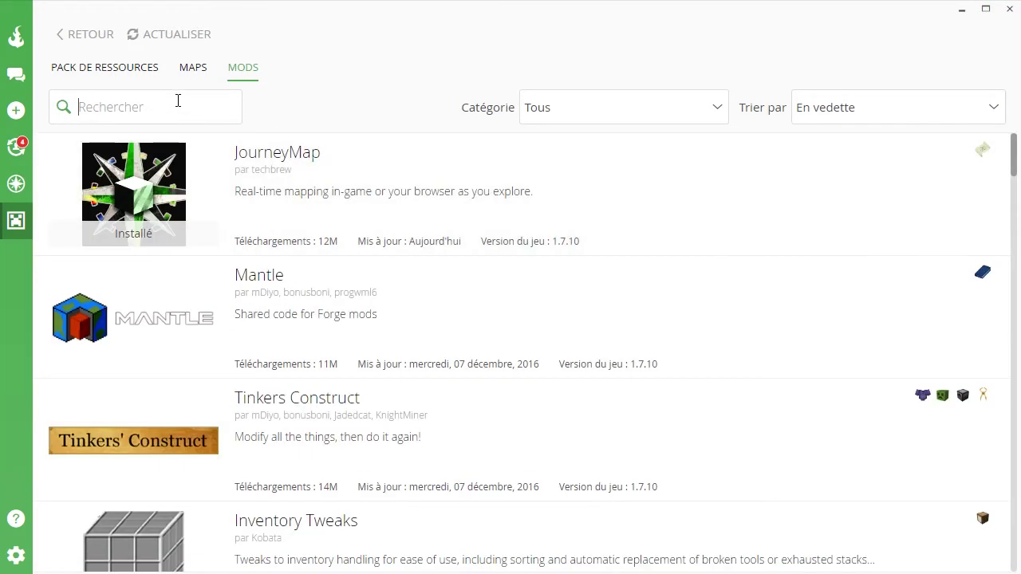
- Search the mod catalogue for "ap" and open the version list of Applied Energistics 2
left_click(186, 118)
type("ae")
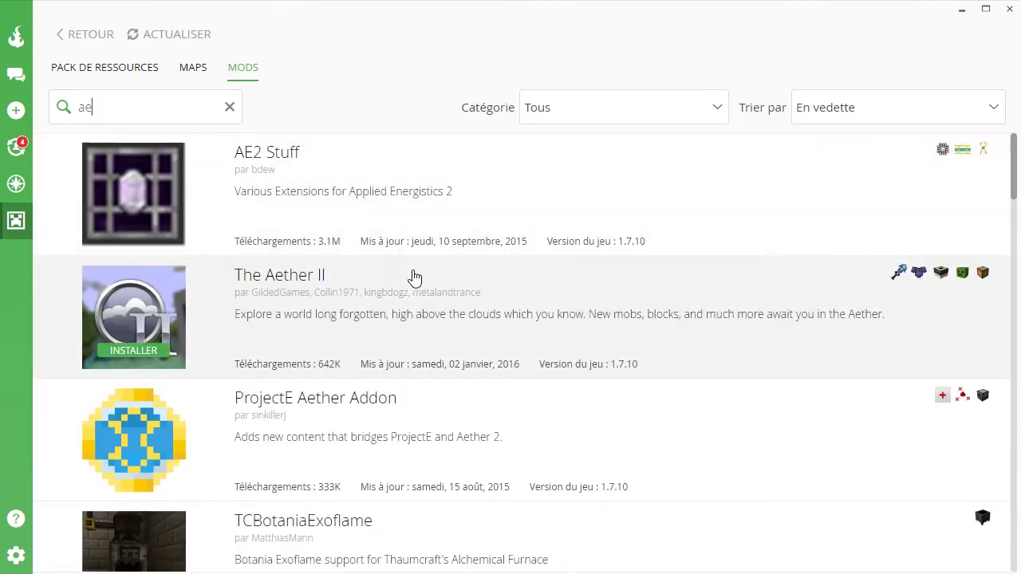
key("BackSpace")
type("p")
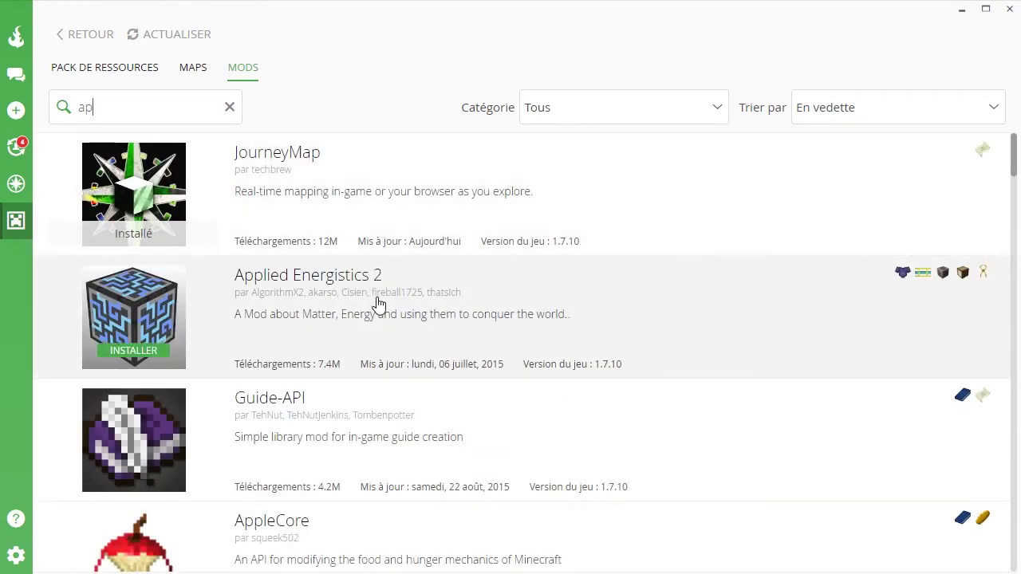
left_click(375, 301)
left_click(341, 231)
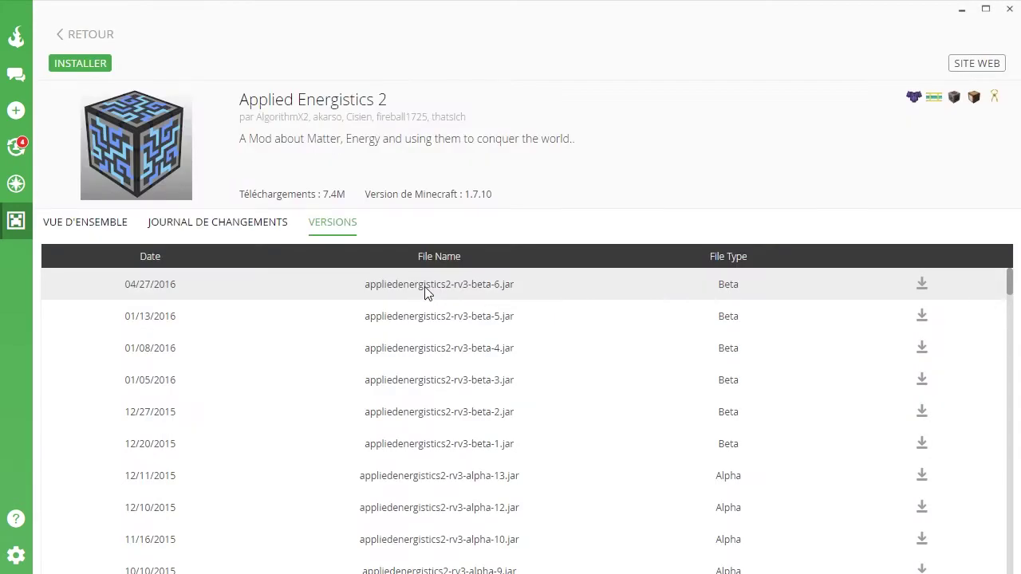
- Install the release file appliedenergistics2-rv2-stable-10.jar and return to the profile's installed mods
scroll(758, 367, "down", 5)
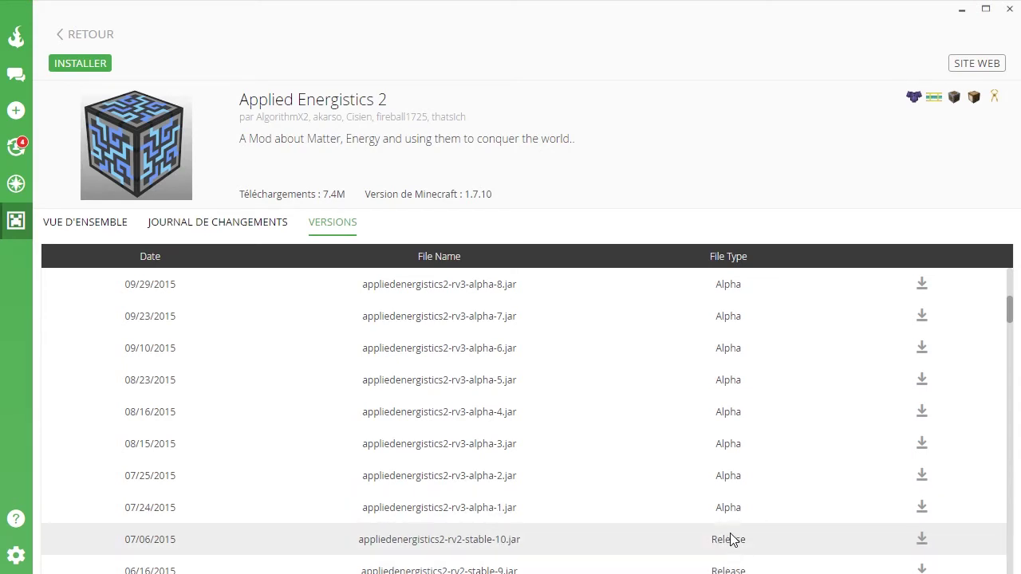
scroll(732, 542, "up", 5)
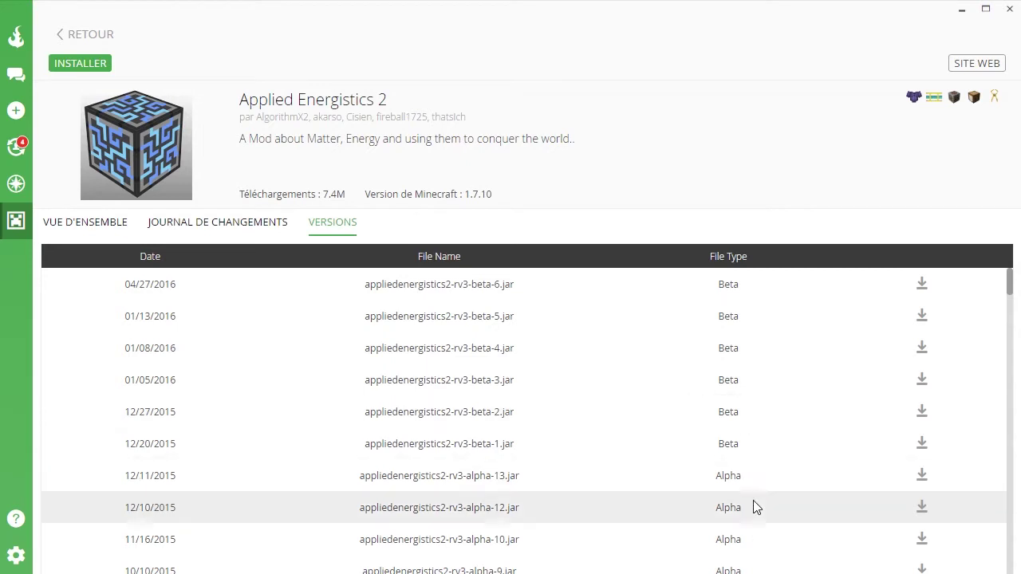
scroll(754, 490, "down", 3)
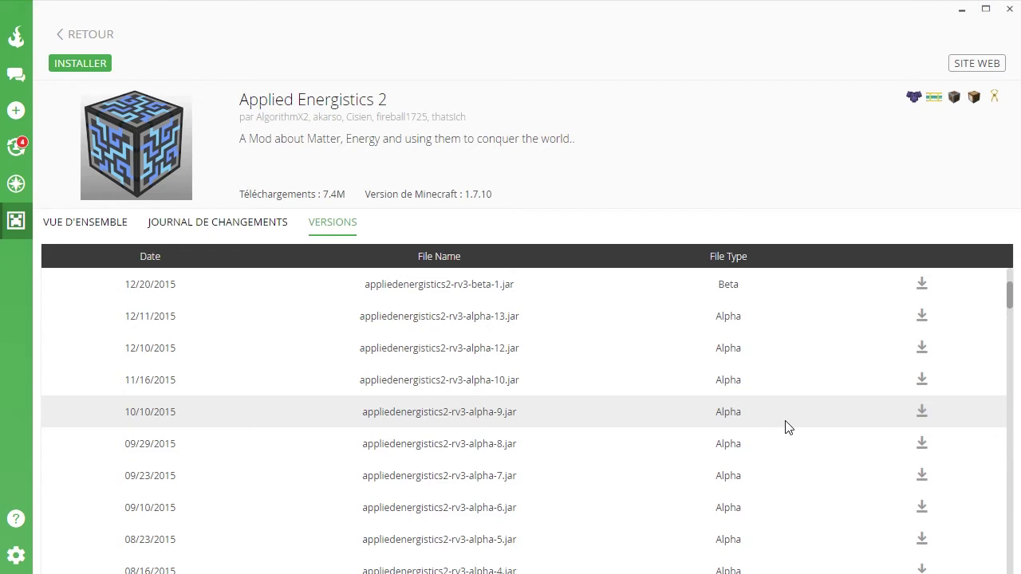
scroll(765, 438, "down", 3)
scroll(817, 389, "down", 2)
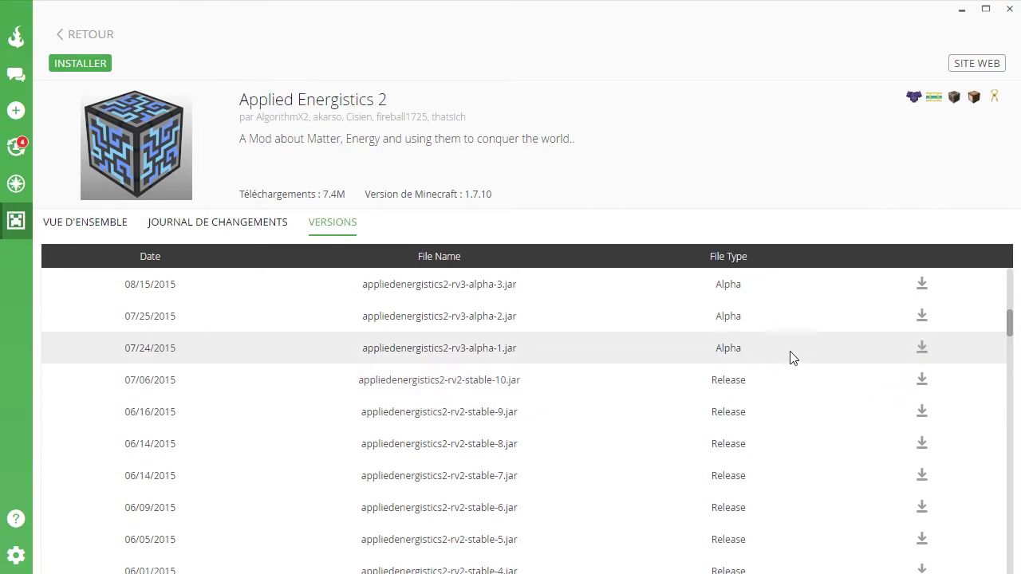
scroll(791, 355, "up", 4)
left_click(921, 541)
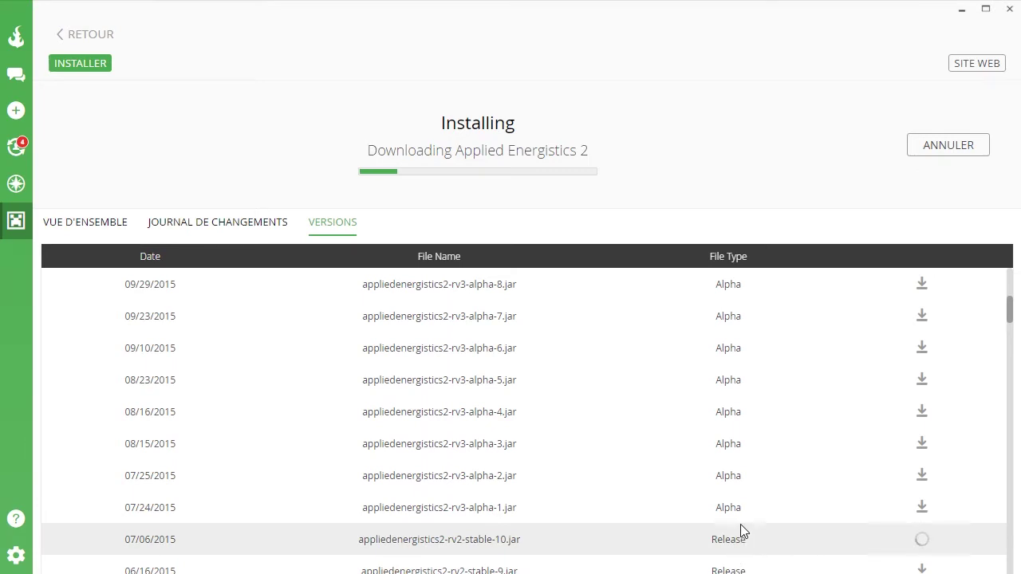
scroll(559, 269, "up", 6)
left_click(81, 40)
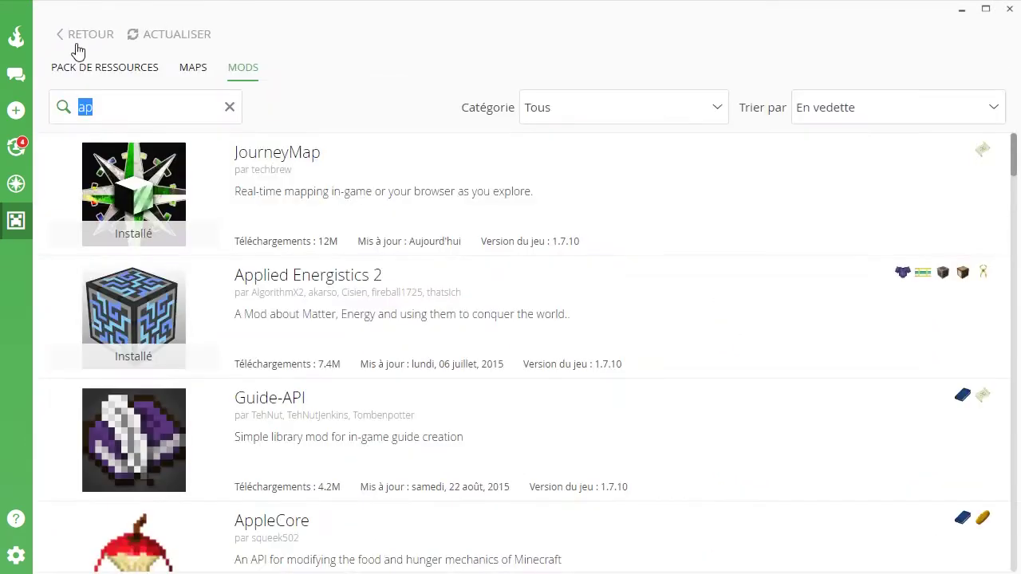
left_click(80, 40)
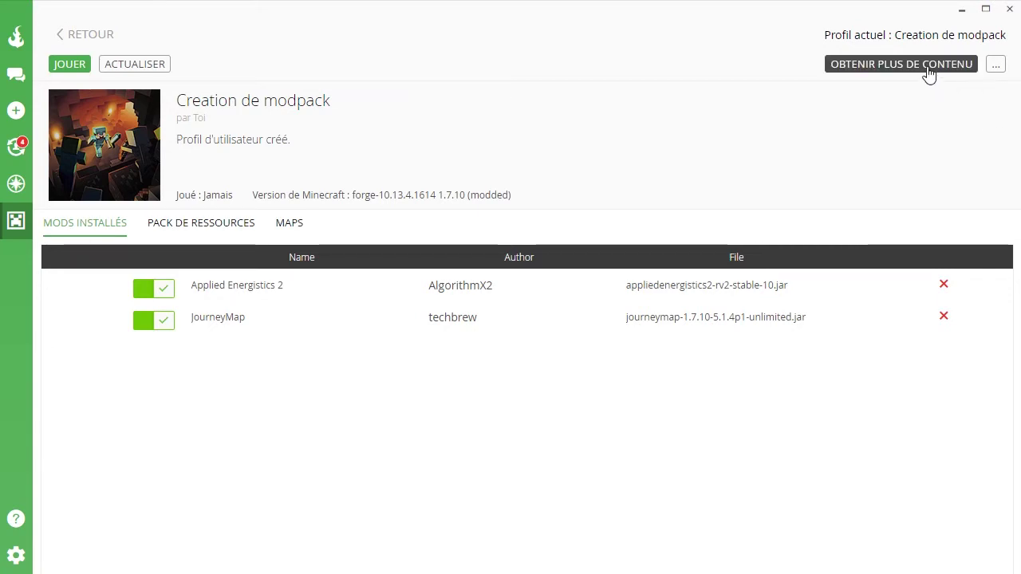
- Open the Creation de modpack profile's folder on disk and go into its mods subfolder
left_click(997, 65)
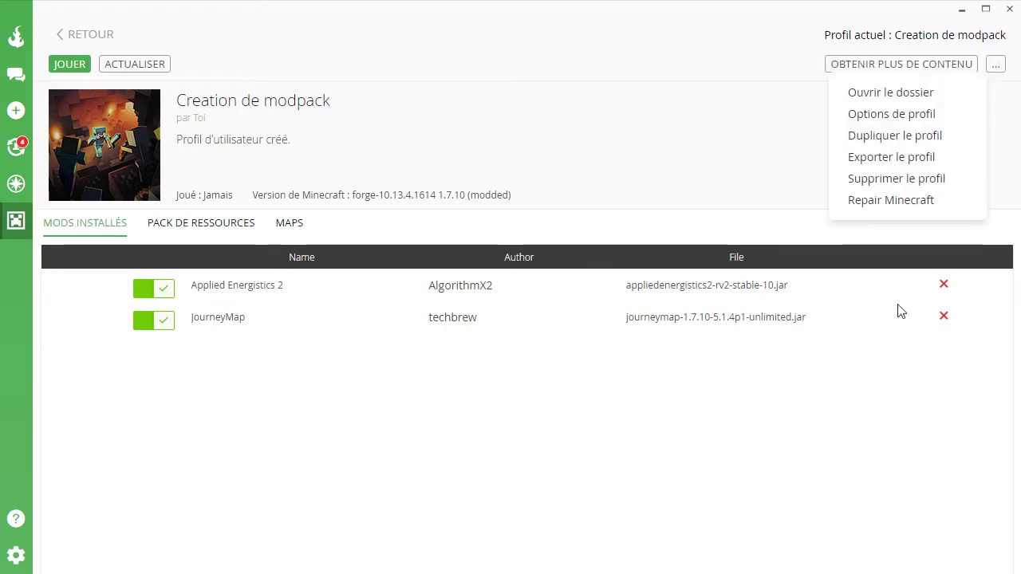
left_click(911, 95)
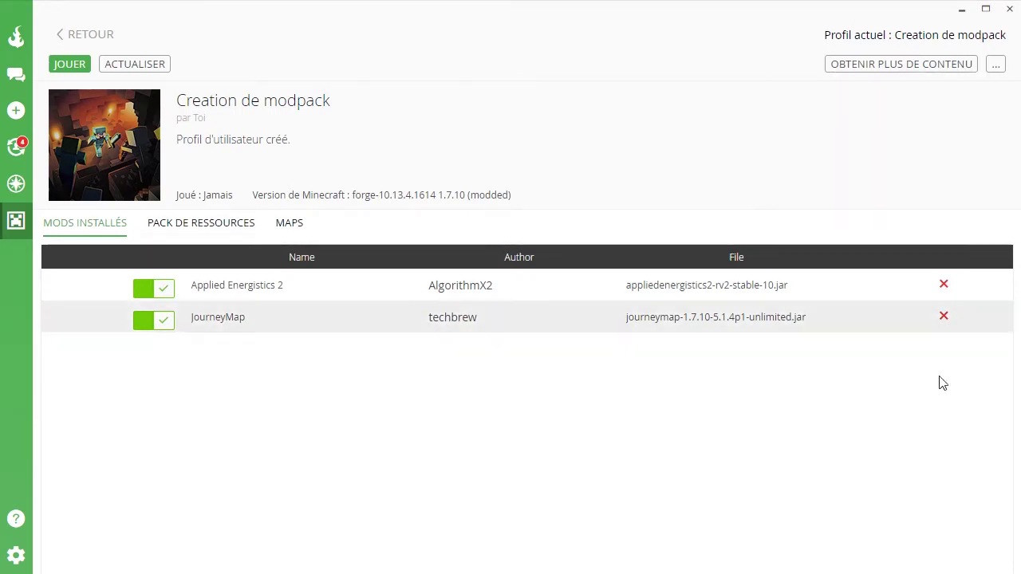
left_click_drag(878, 80, 732, 45)
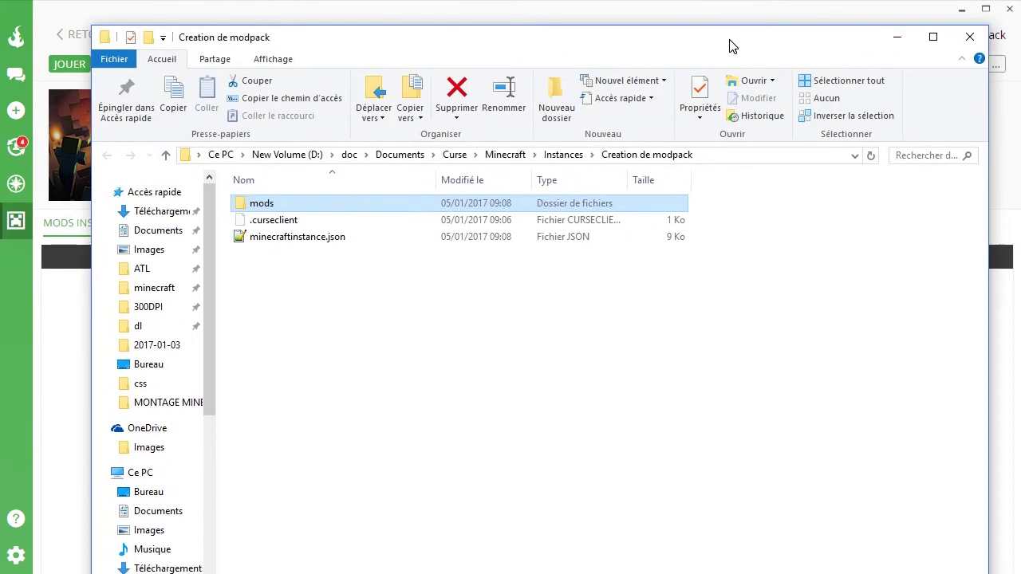
double_click(264, 206)
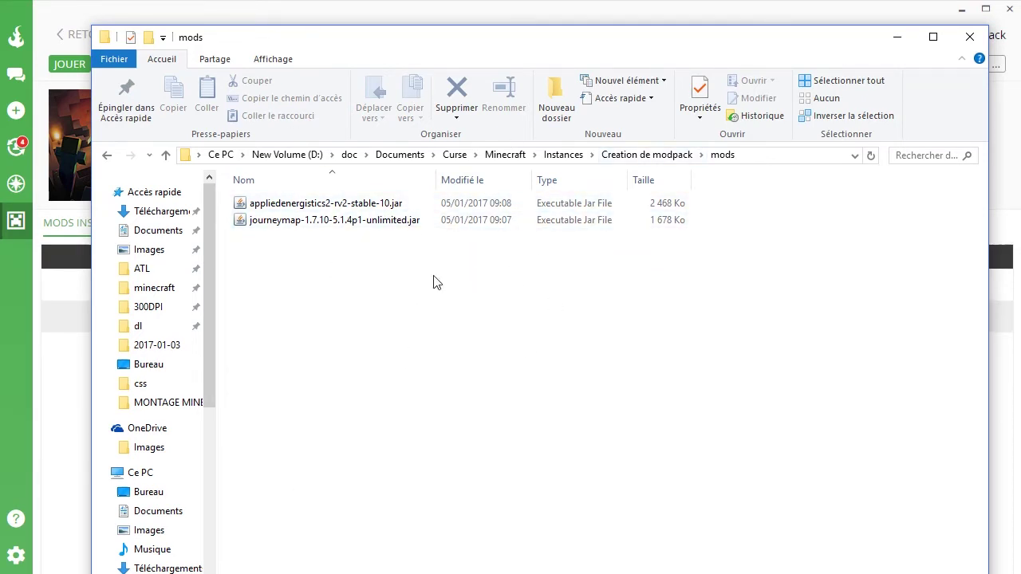
- Open a second file window and go to the mods folder of the 3aventure instance under ATL's Instances
key("super+e")
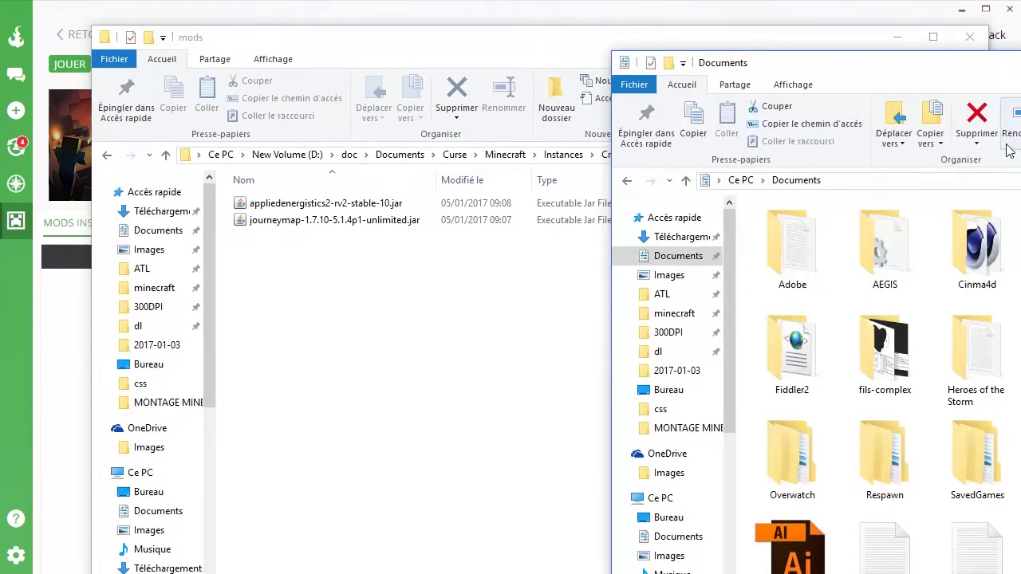
left_click(686, 295)
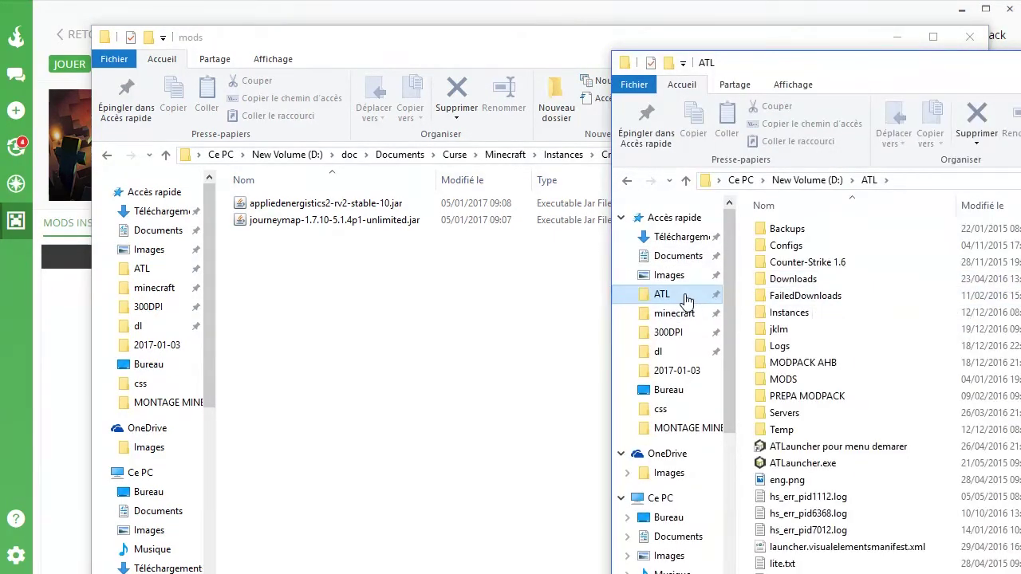
double_click(821, 313)
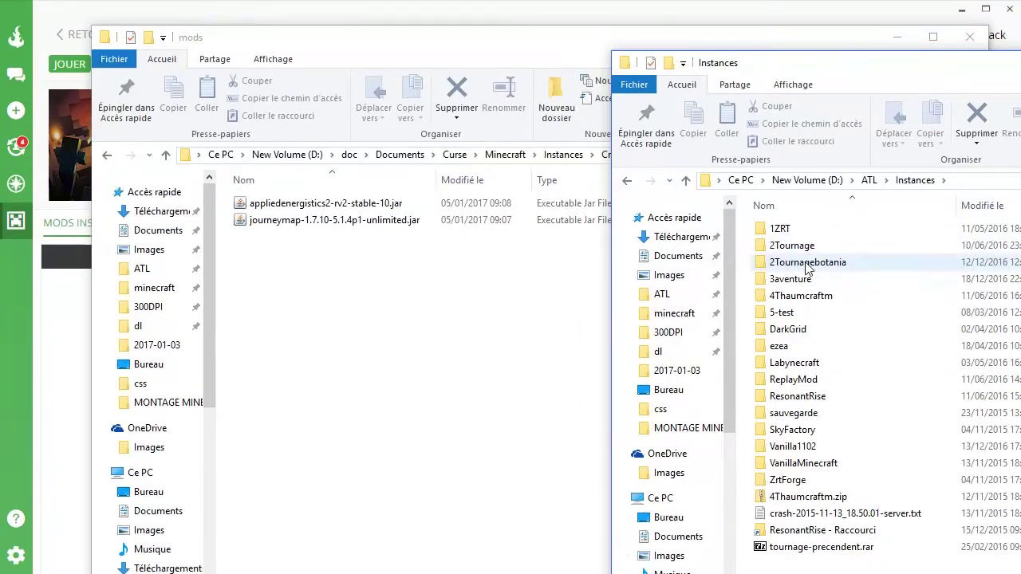
double_click(791, 279)
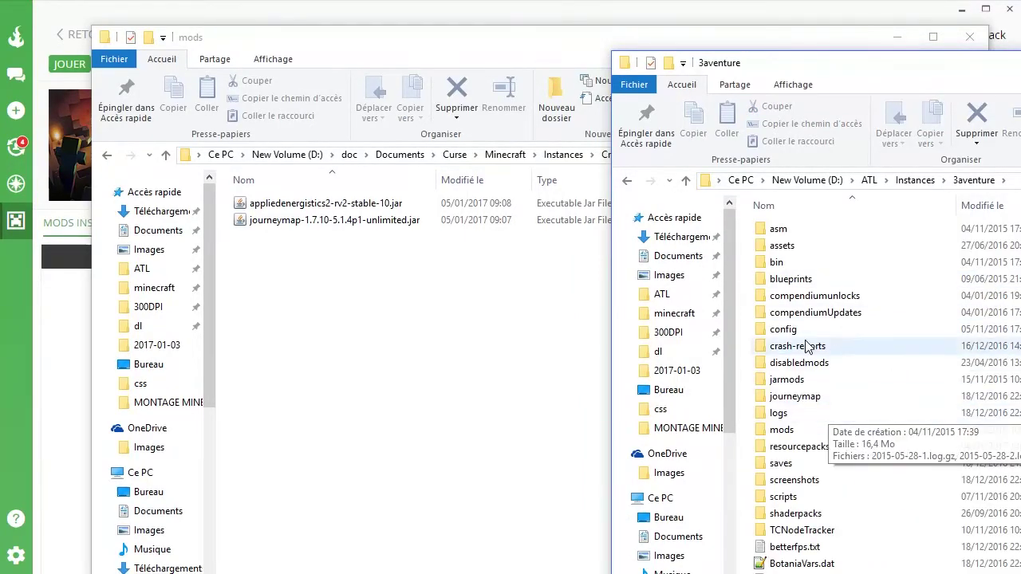
double_click(798, 430)
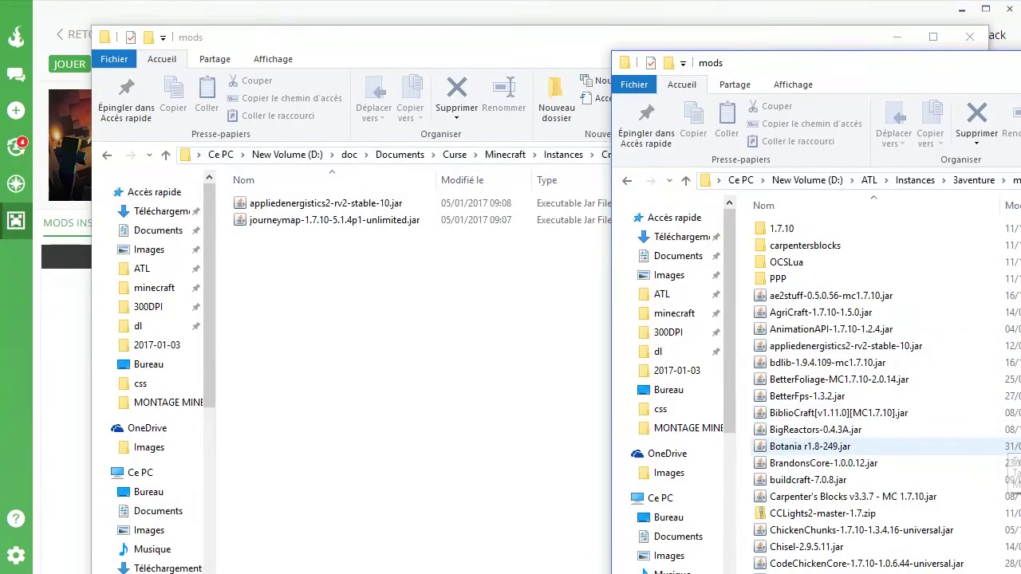
- Copy OptiFine_1.7.10_HD_U_D6.jar into the Creation de modpack profile's mods folder and return to the Curse launcher
scroll(1013, 470, "down", 1)
left_click(850, 386)
key("o")
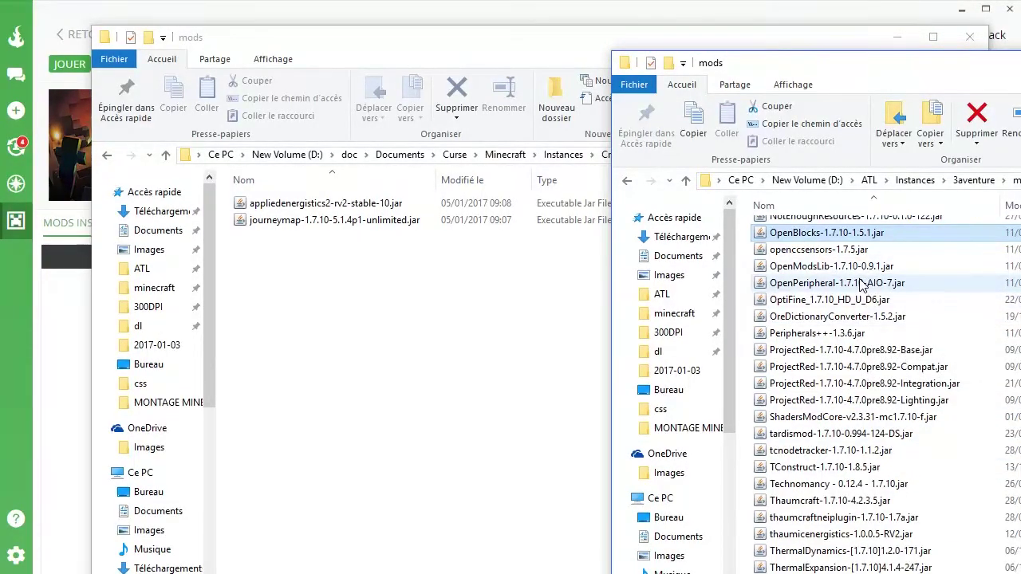
left_click(829, 299)
key("ctrl+c")
left_click(515, 319)
key("ctrl+v")
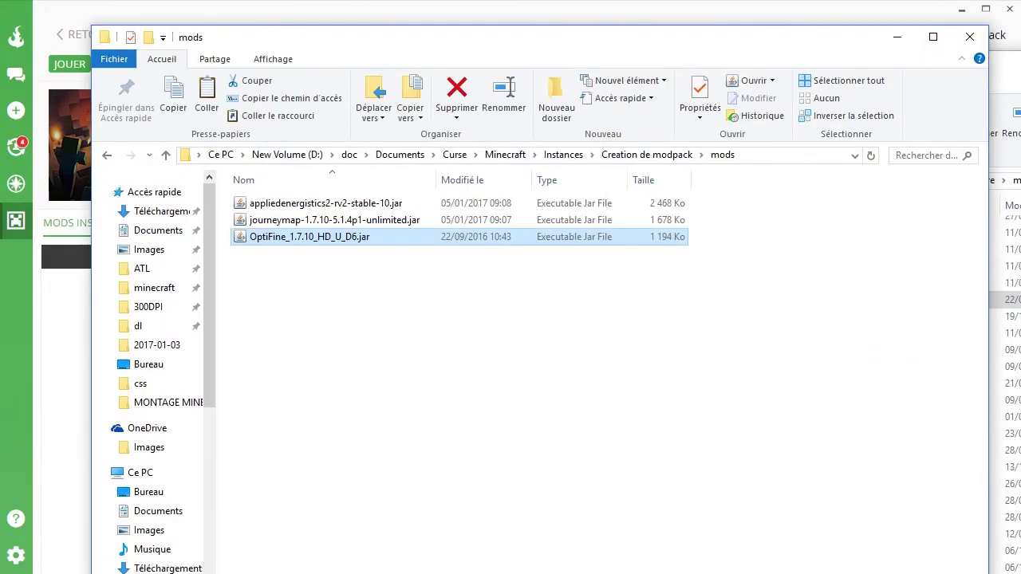
left_click(35, 401)
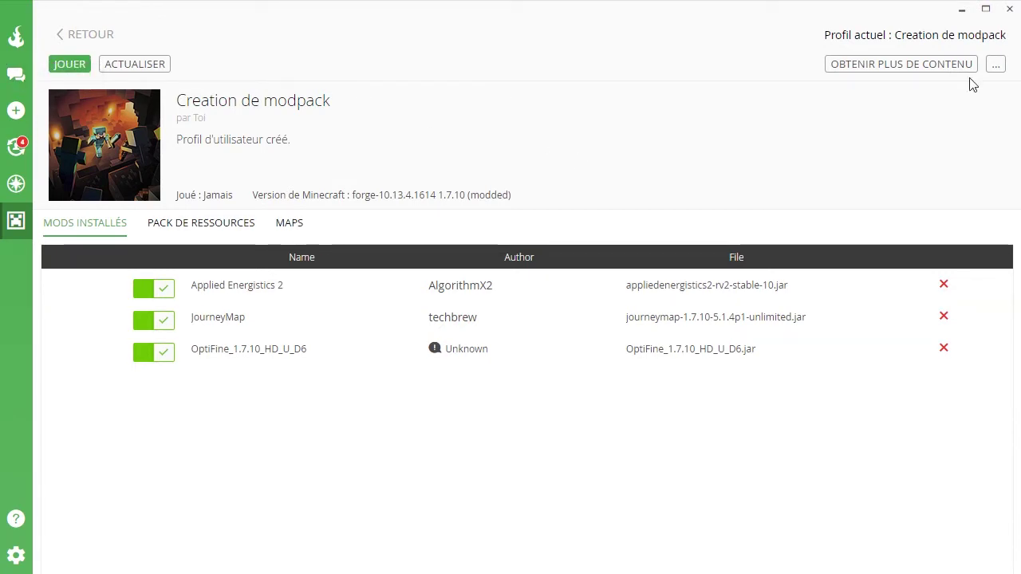
- Review the profile options of Creation de modpack, checking the mod loader versions and preferred release types, and close them without changes
left_click(993, 67)
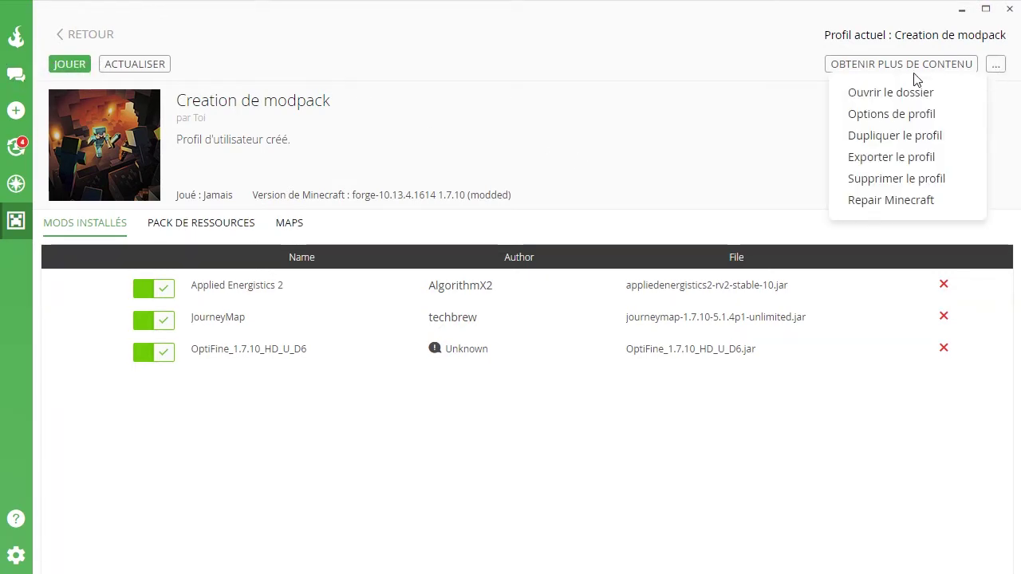
left_click(949, 115)
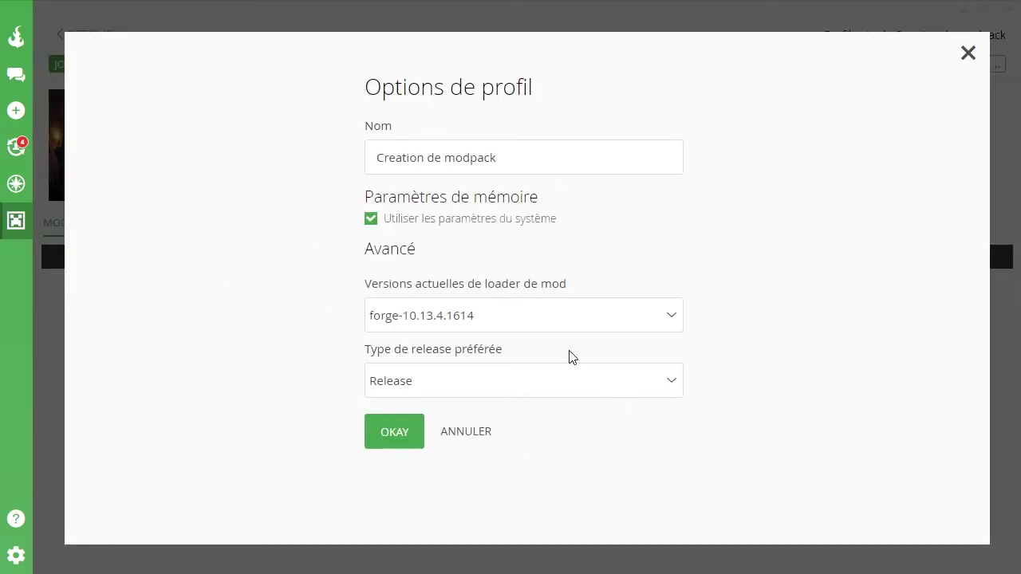
left_click(511, 315)
left_click(511, 313)
left_click(396, 381)
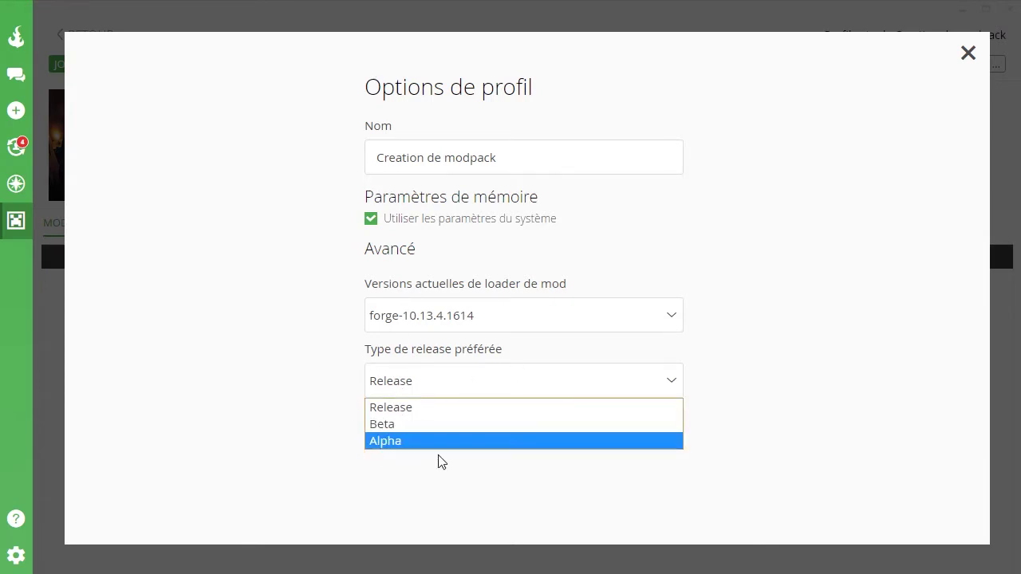
left_click(854, 255)
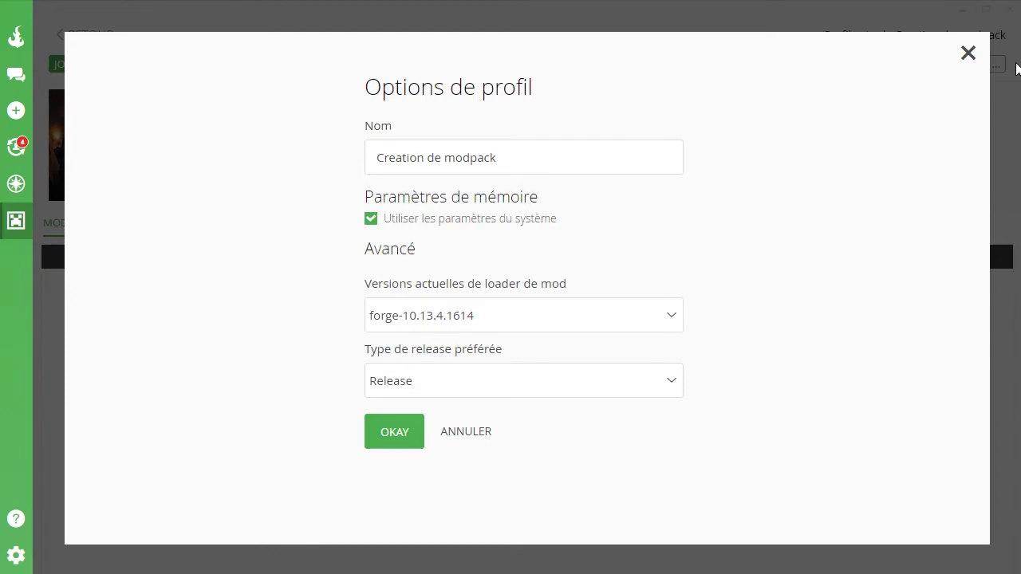
left_click(969, 54)
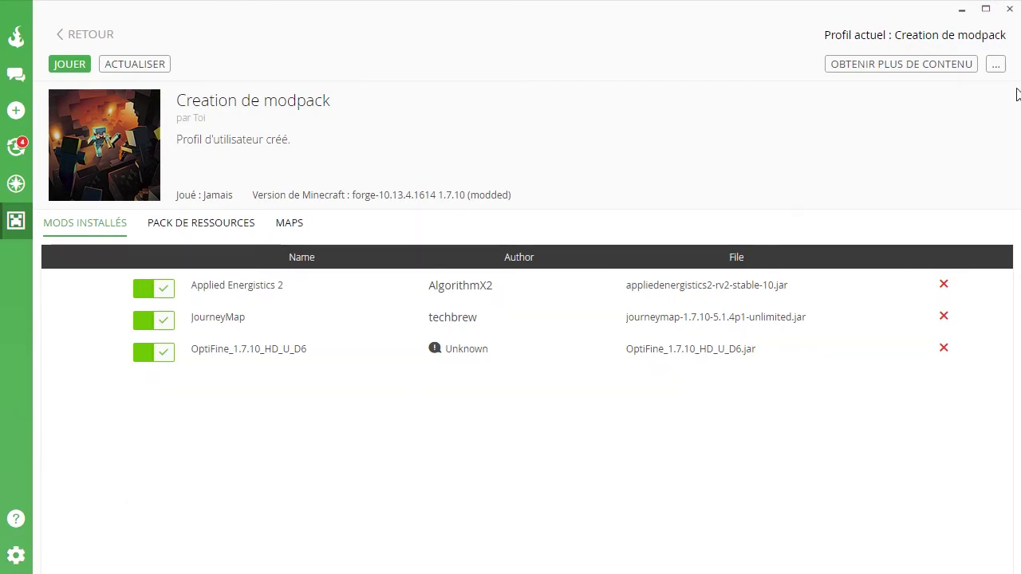
- Examine the Creation de modpack export settings, including profile name, package version and mods folder contents, and leave without exporting
left_click(995, 64)
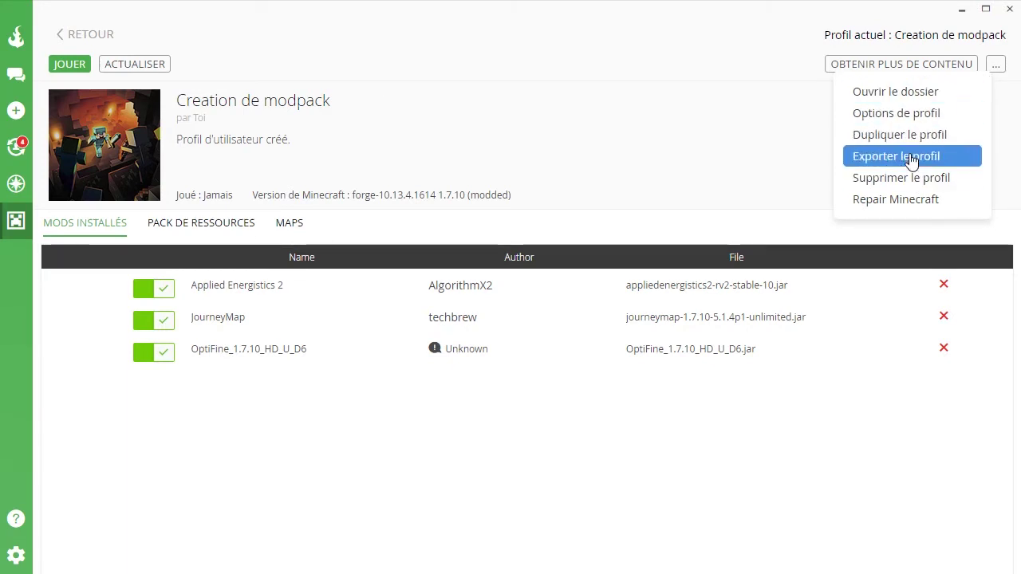
left_click(884, 453)
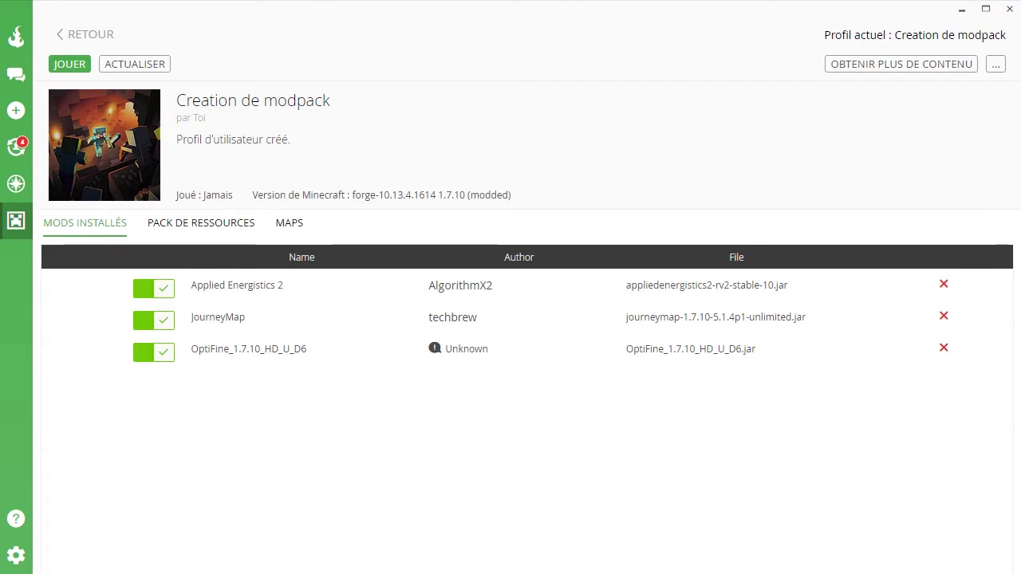
left_click(997, 65)
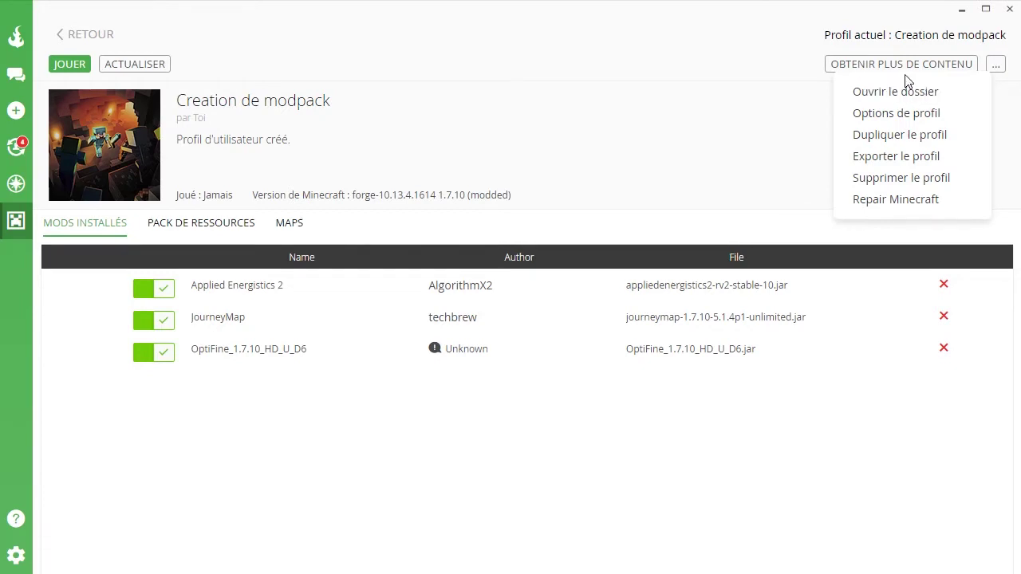
left_click(909, 159)
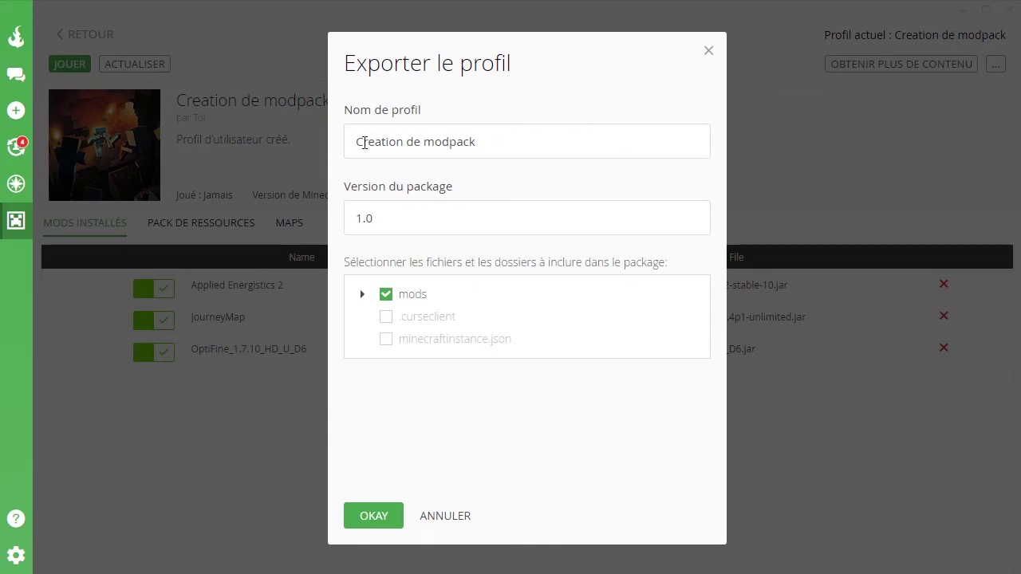
left_click_drag(364, 142, 570, 132)
left_click(500, 170)
left_click_drag(433, 216, 319, 218)
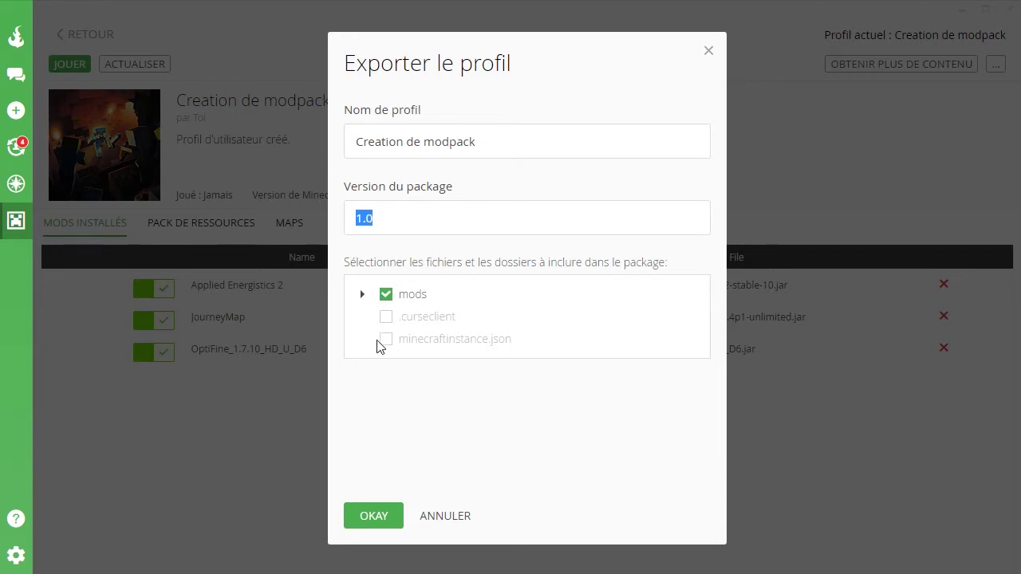
left_click(362, 295)
left_click(362, 296)
left_click(459, 519)
- Go back to the profile list, open the existing LP 1.7.10 profile and bring up its export settings
left_click(89, 33)
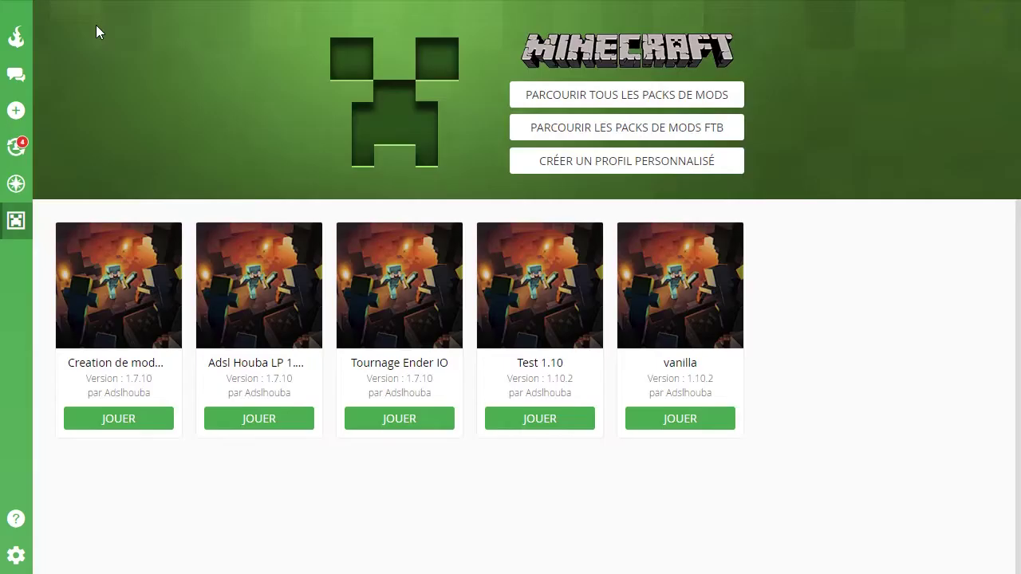
left_click(276, 289)
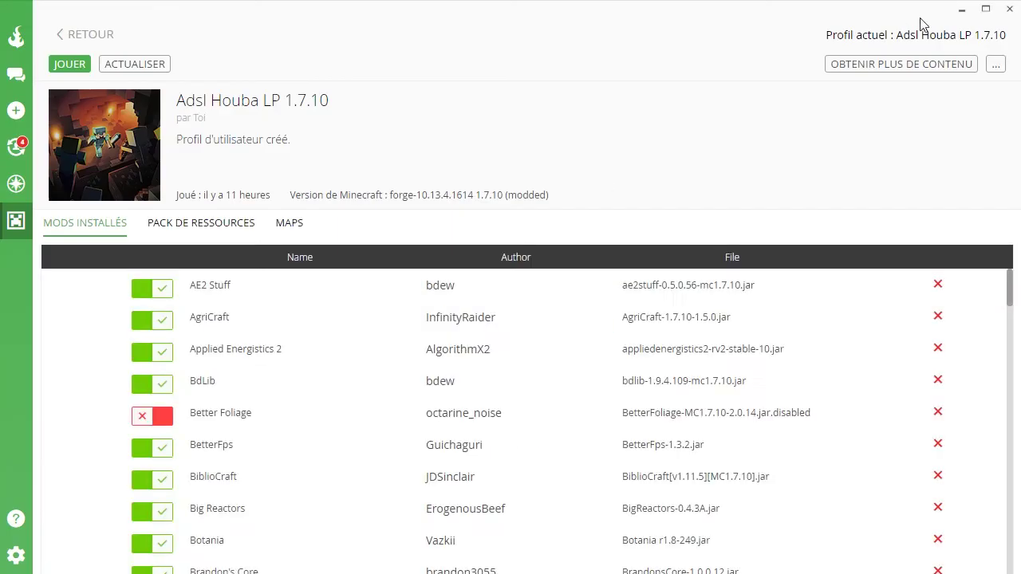
left_click(997, 67)
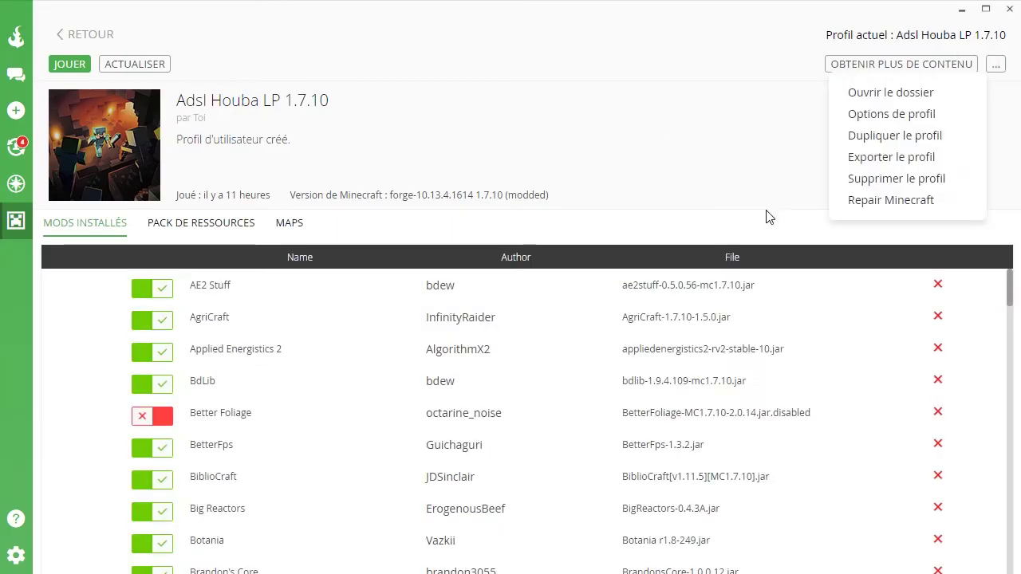
left_click(904, 166)
left_click(902, 172)
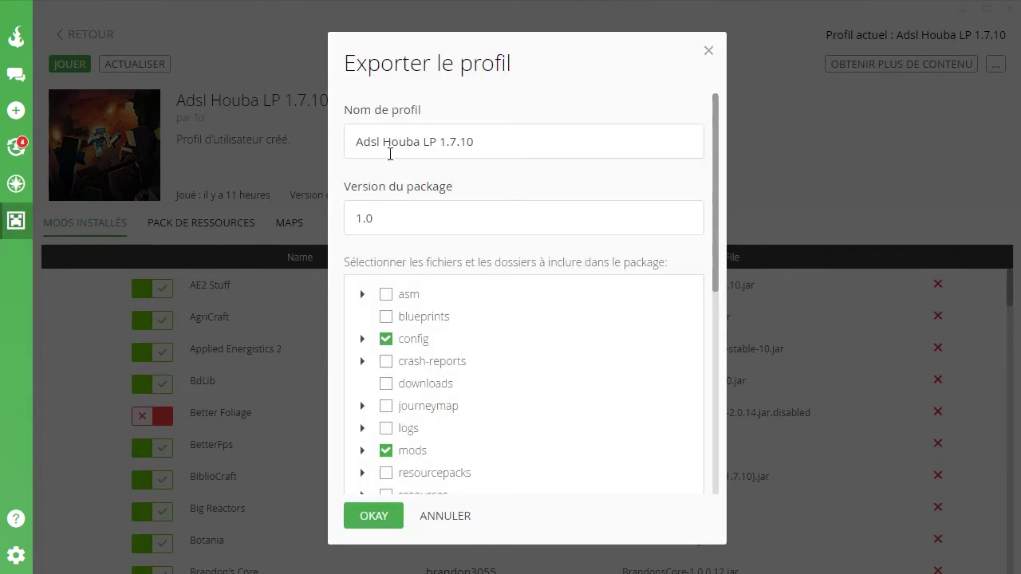
- Look through the files and folders that can be included in the package, including the contents of the config folder
scroll(565, 184, "down", 10)
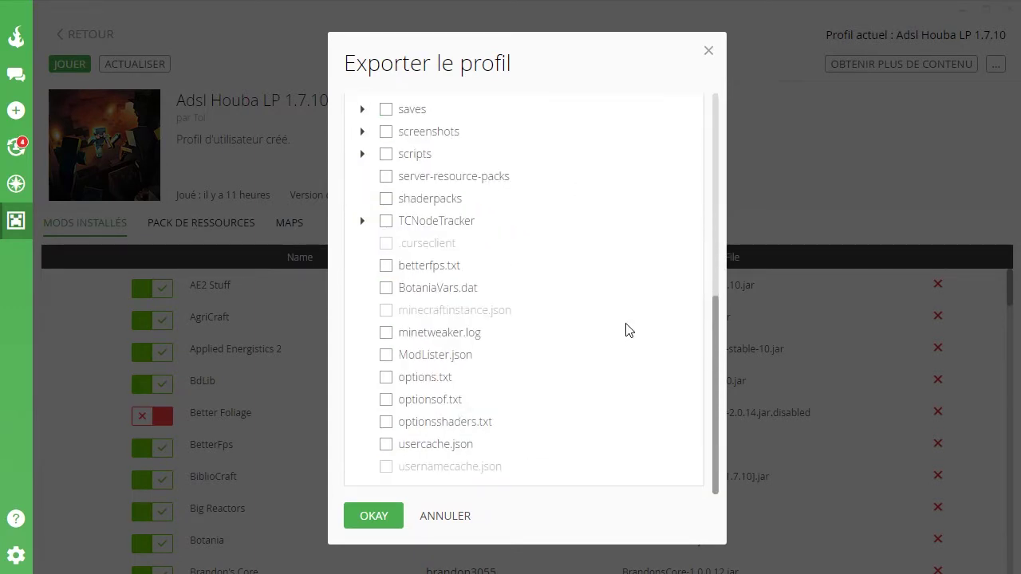
scroll(630, 327, "up", 10)
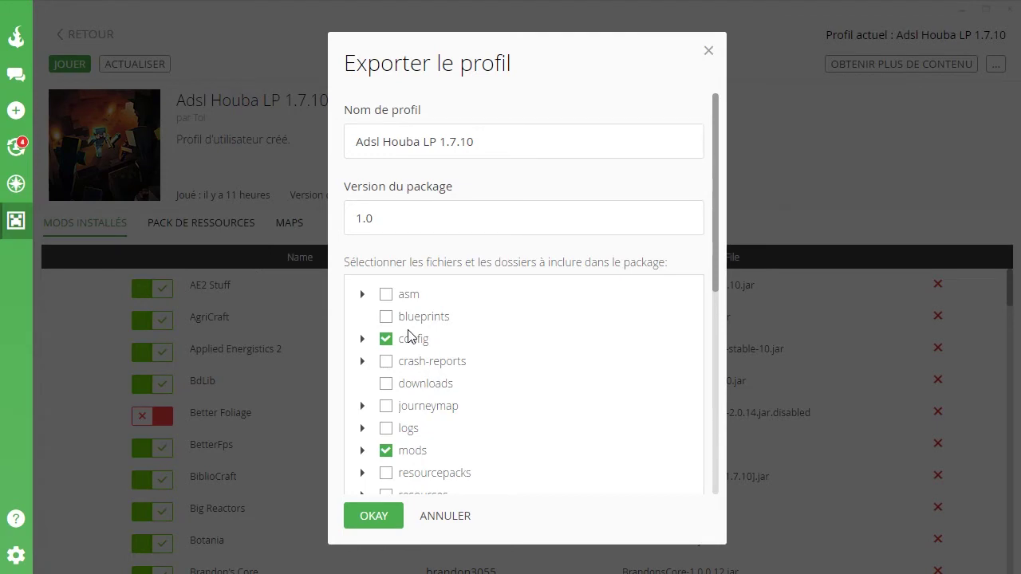
left_click(363, 341)
scroll(422, 306, "down", 10)
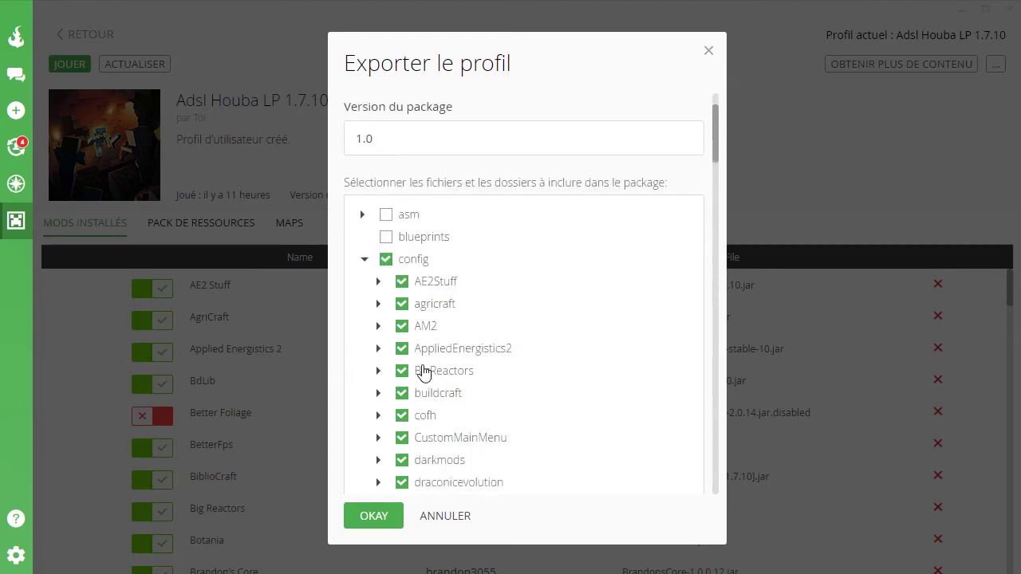
scroll(451, 335, "up", 12)
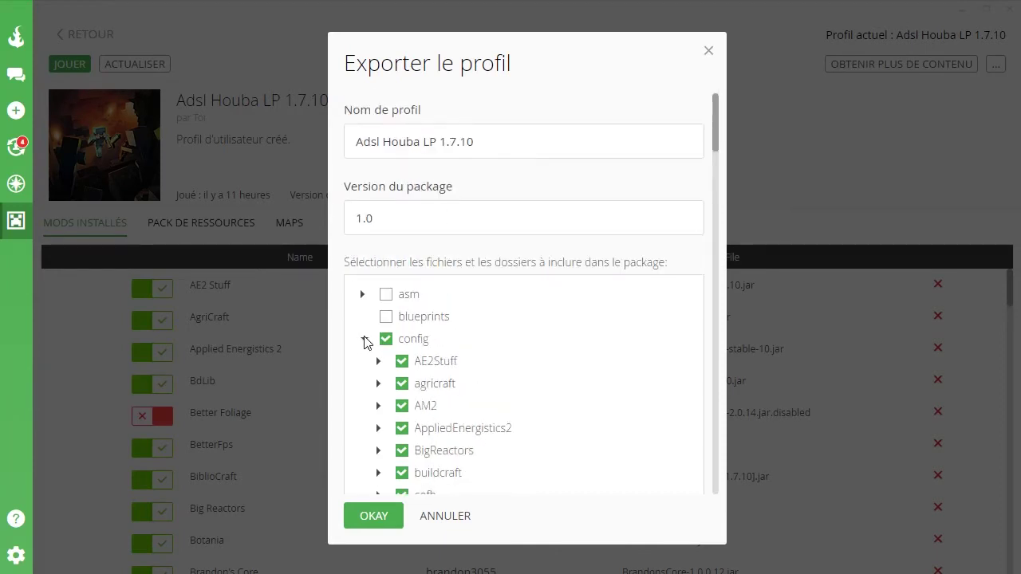
left_click(364, 340)
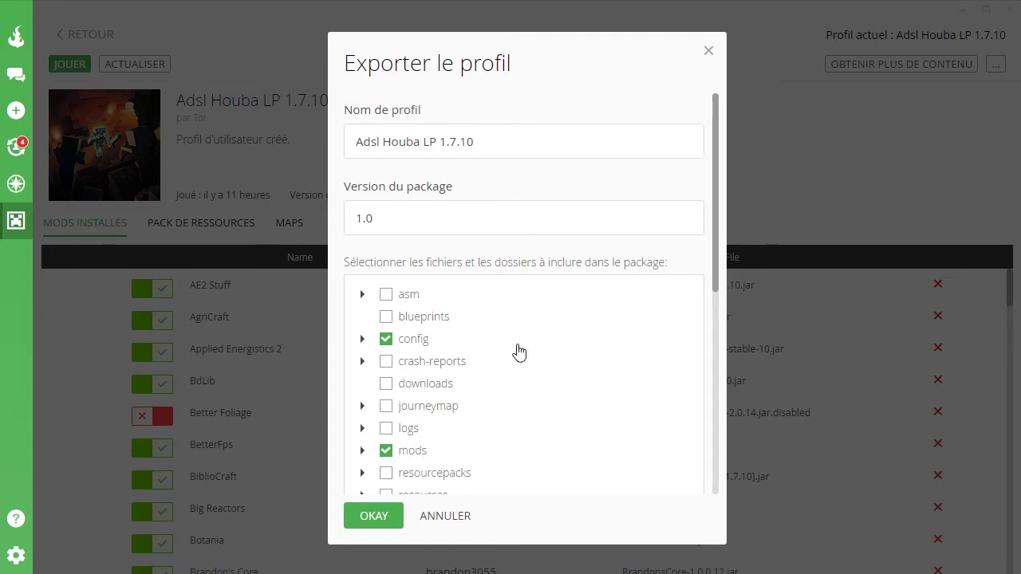
- Try including the resourcepacks and scripts folders in the LP 1.7.10 export package and cancel the export
scroll(515, 351, "down", 1)
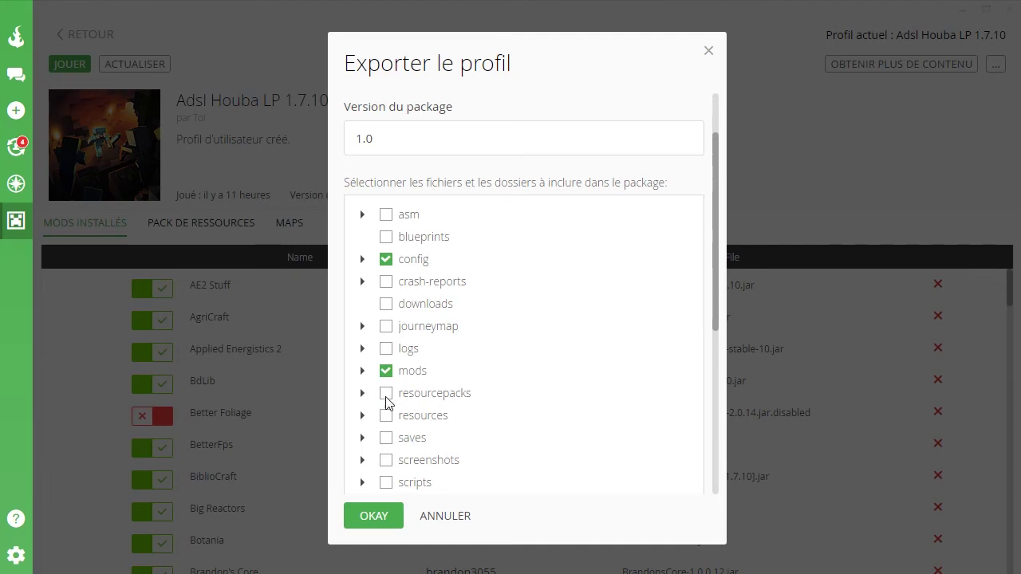
left_click(387, 399)
scroll(615, 415, "down", 2)
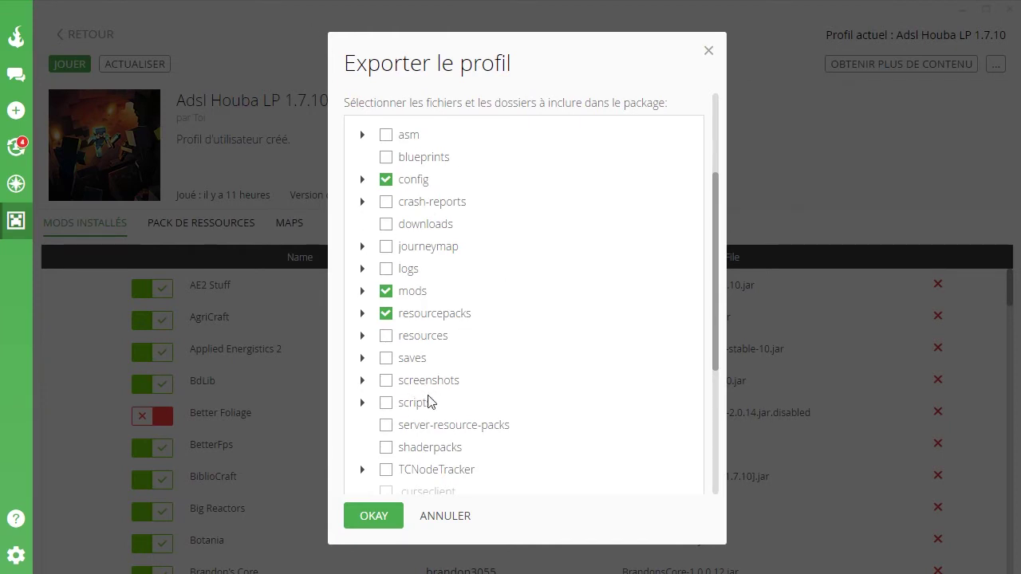
left_click(388, 404)
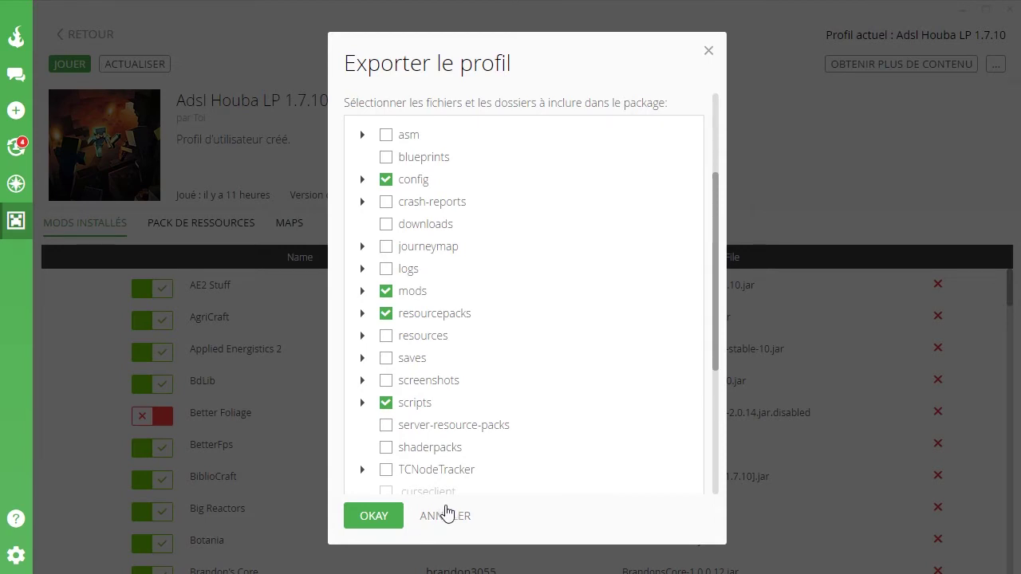
scroll(448, 272, "up", 3)
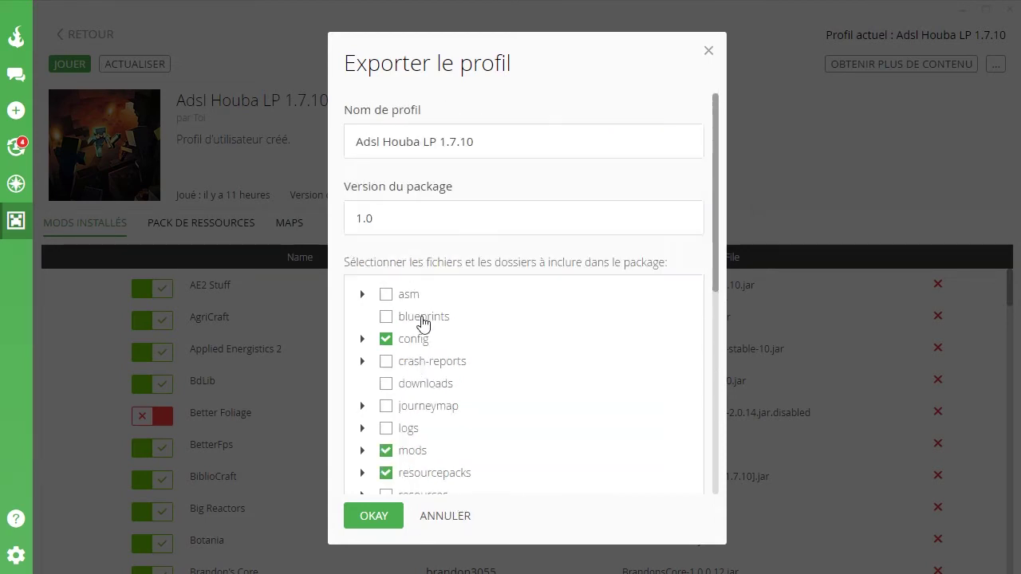
left_click(425, 530)
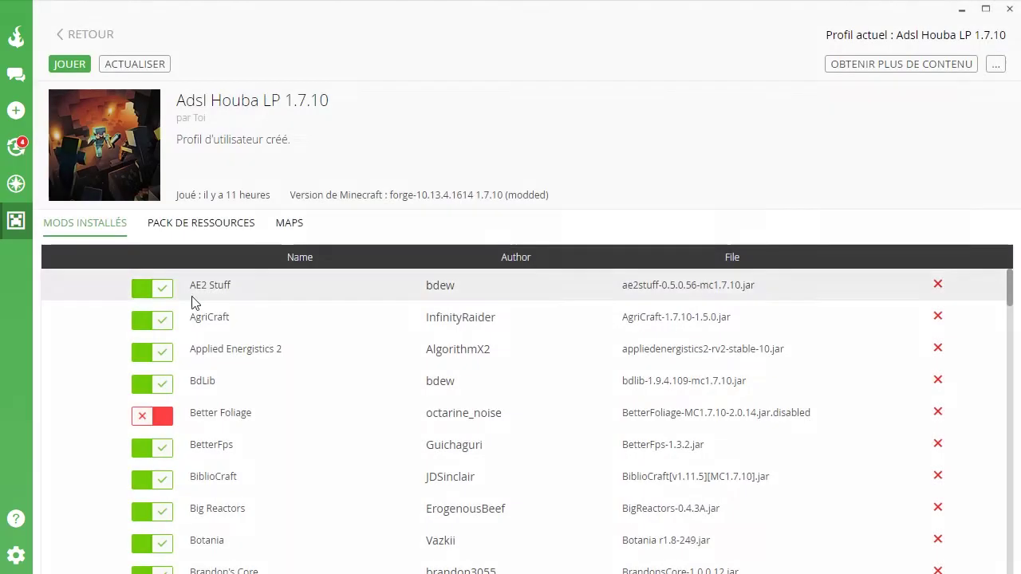
- Return to the Creation de modpack profile and export it as Creation de modpack-1.0.zip into the Export folder
left_click(64, 34)
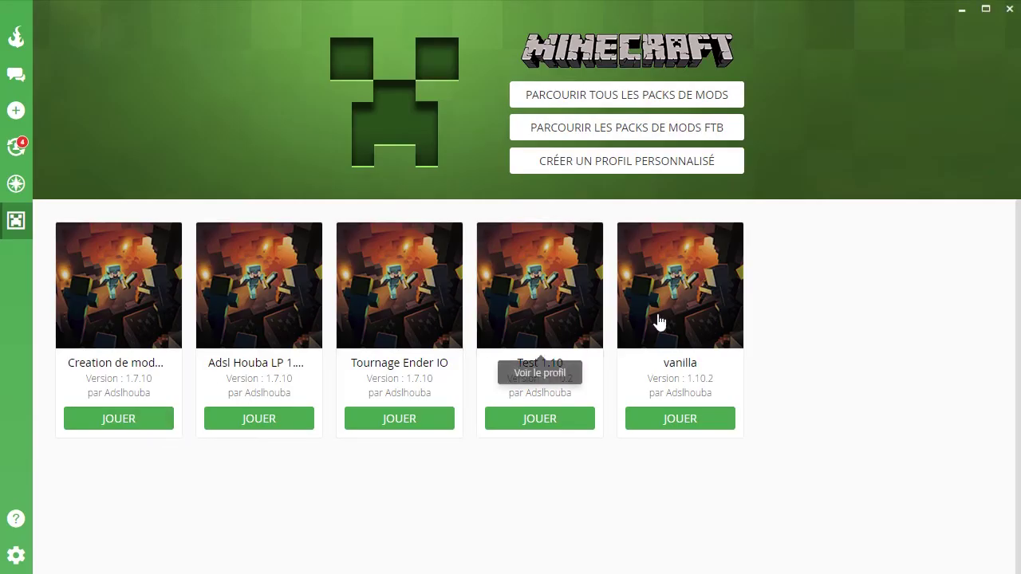
left_click(118, 267)
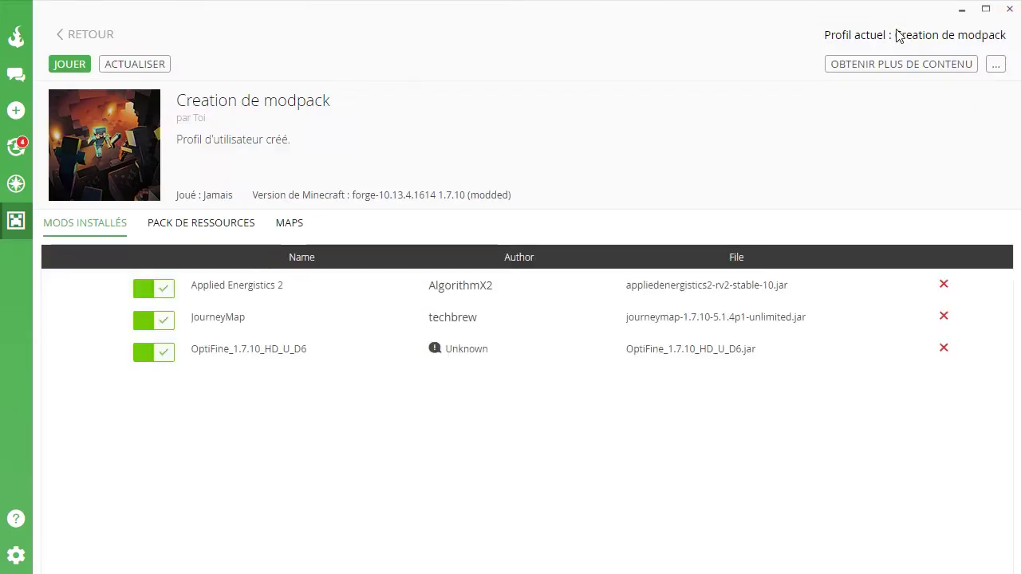
left_click(995, 64)
left_click(892, 157)
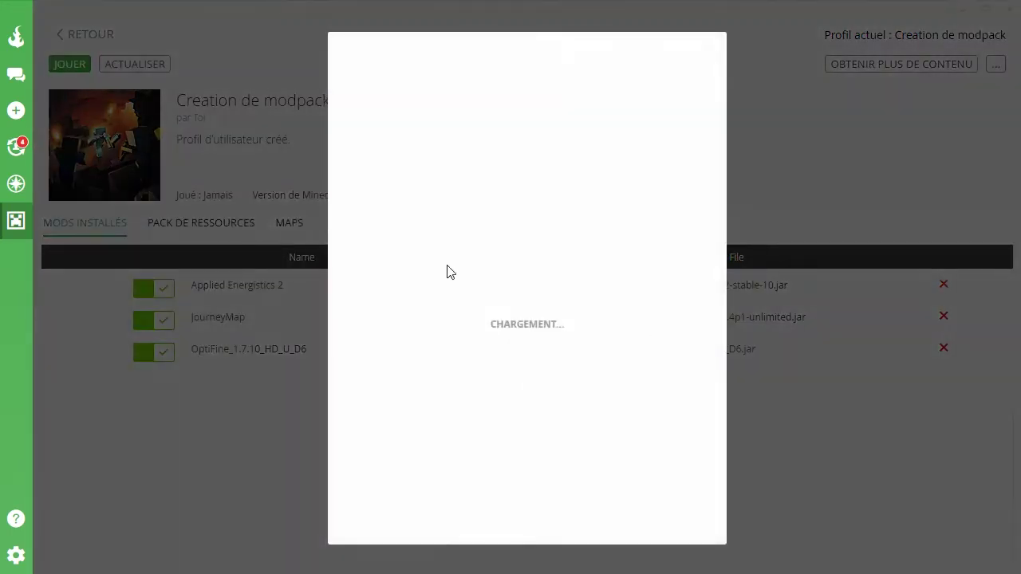
left_click(377, 523)
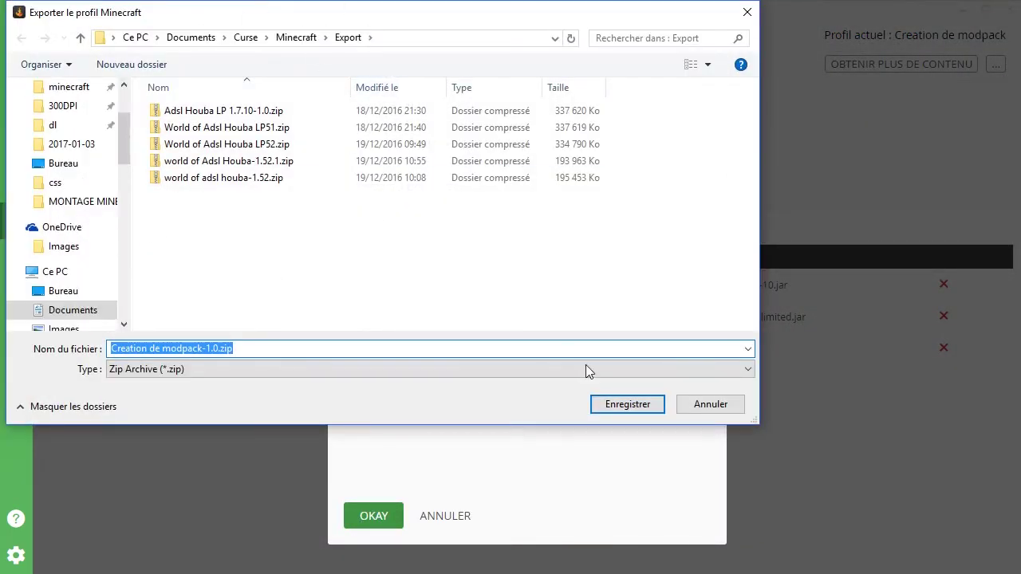
left_click(631, 403)
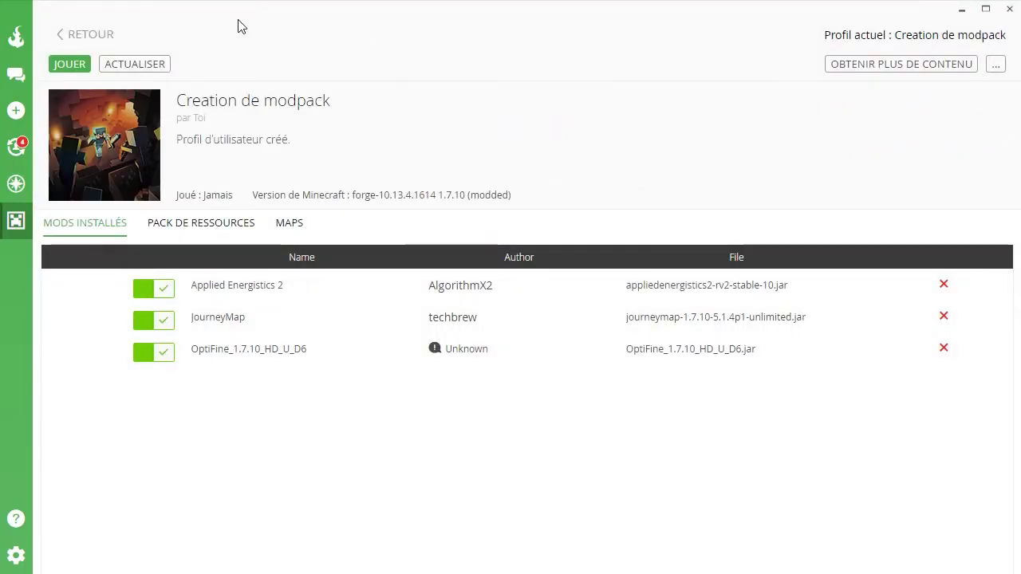
- Reopen the Creation de modpack profile from the profile list and delete it together with its saves
left_click(76, 33)
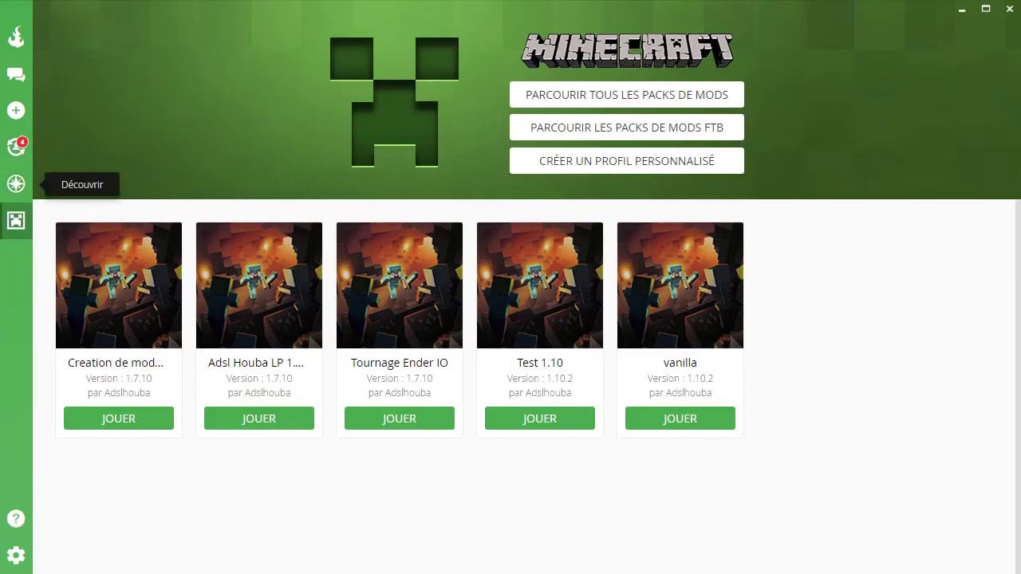
left_click(120, 328)
left_click(995, 64)
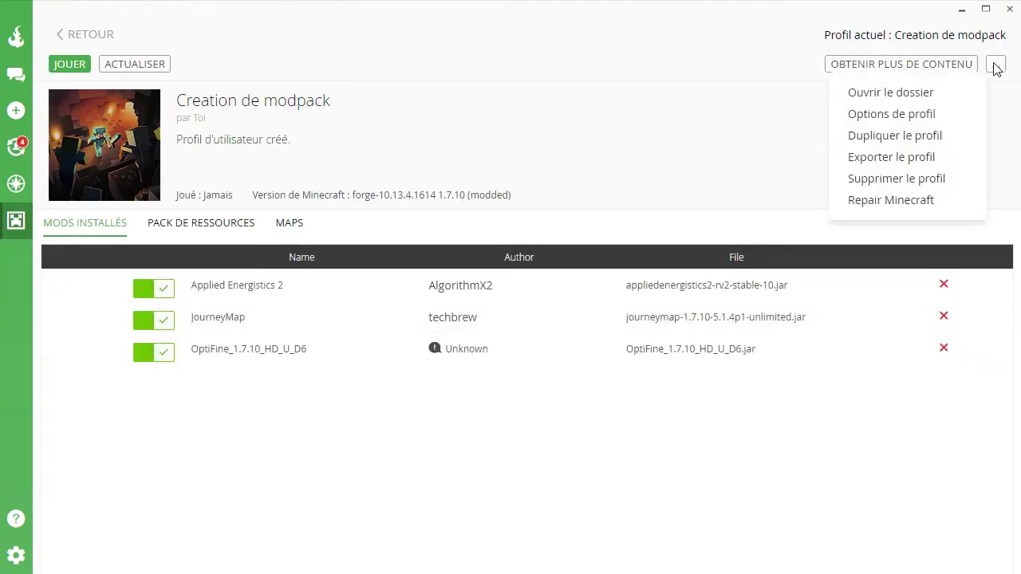
left_click(870, 178)
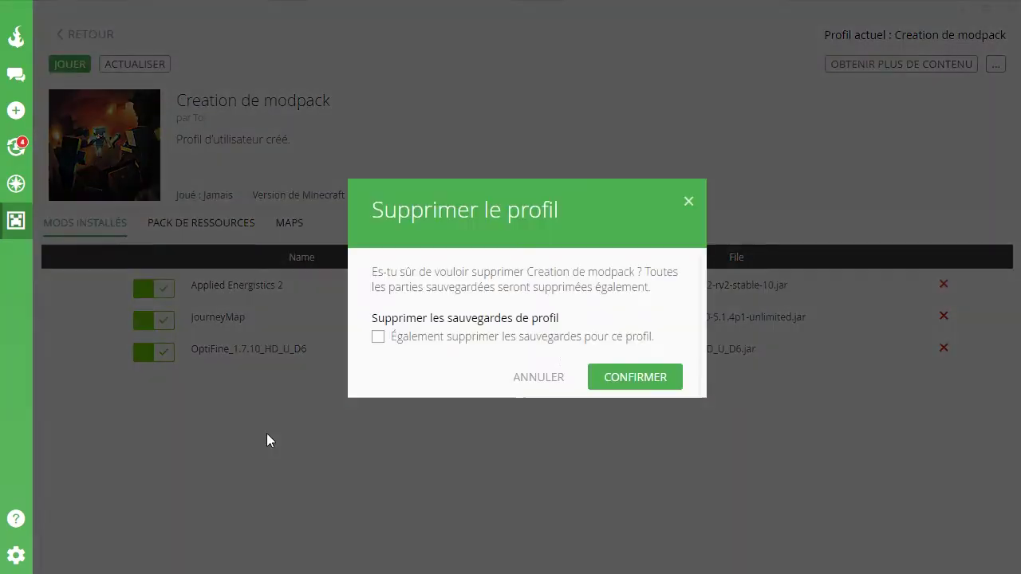
left_click(536, 339)
left_click(598, 378)
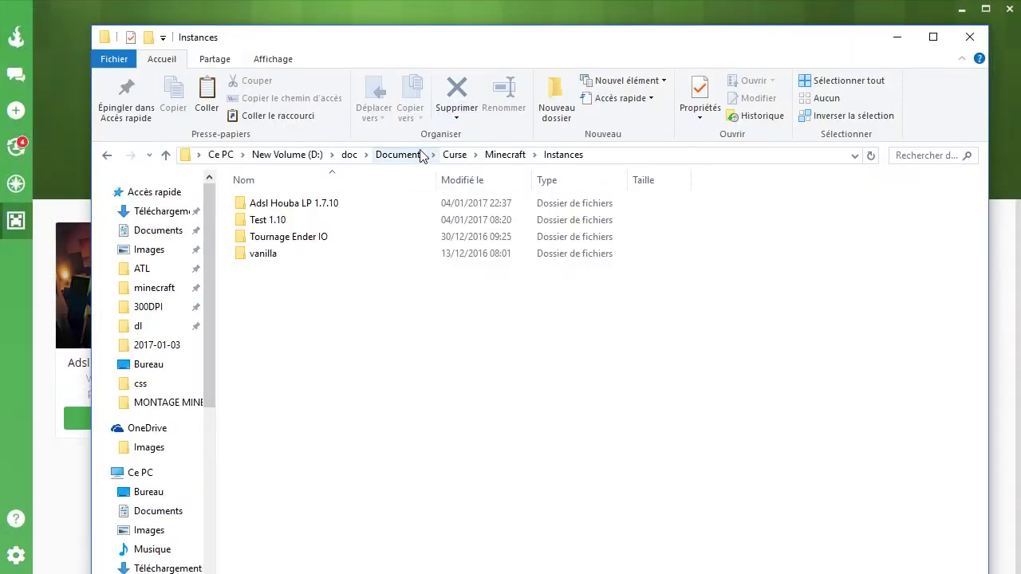
- In File Explorer, browse to the Export folder under Curse's Minecraft folder and locate the exported Creation de modpack-1.0.zip
left_click(463, 155)
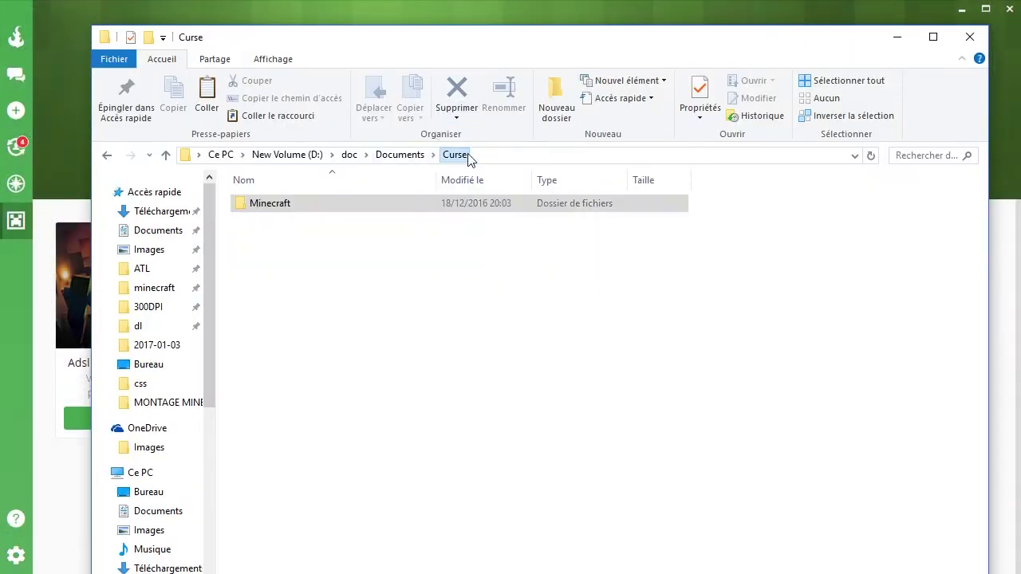
left_click(399, 155)
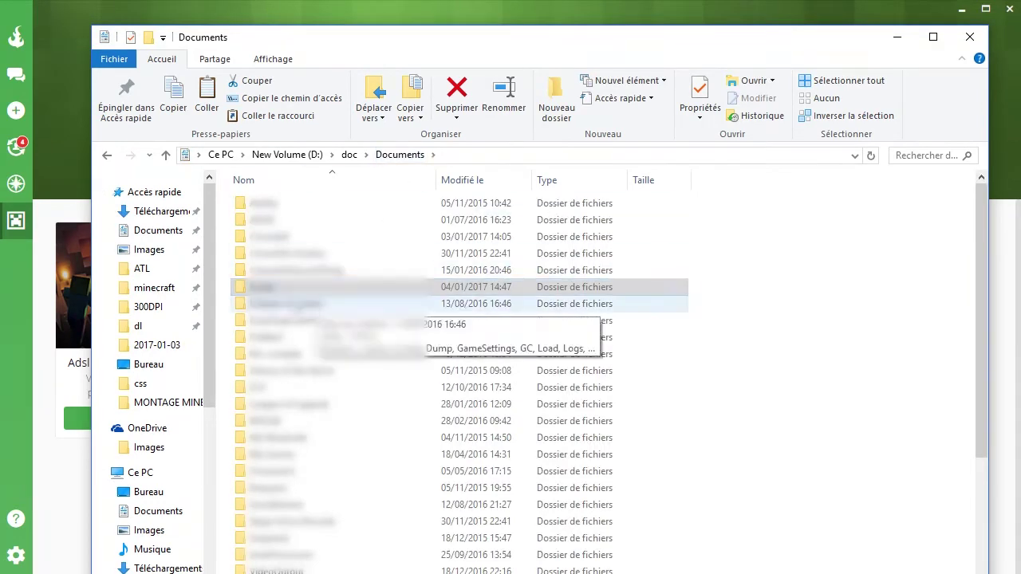
double_click(263, 286)
double_click(263, 204)
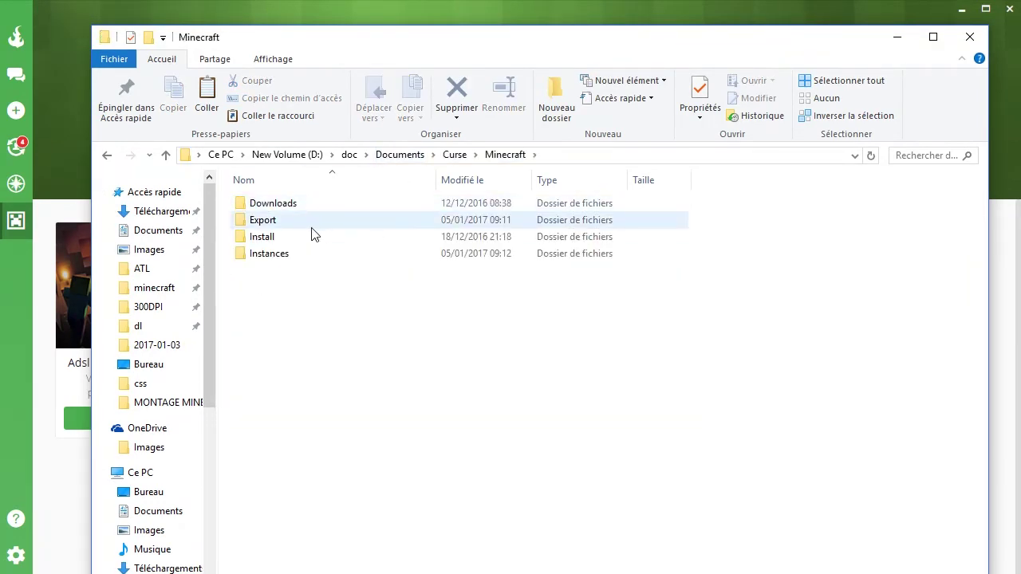
double_click(267, 220)
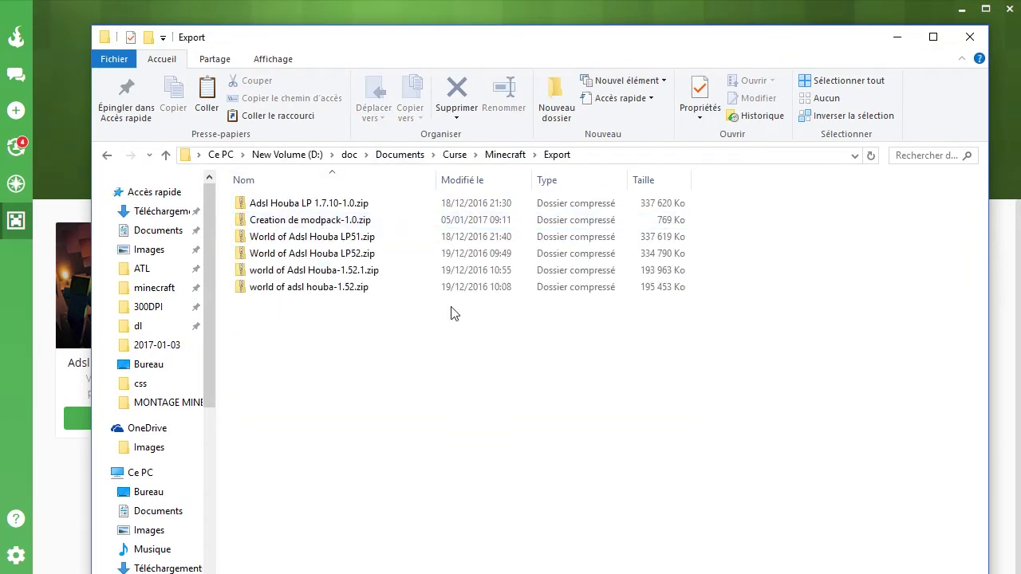
left_click(311, 221)
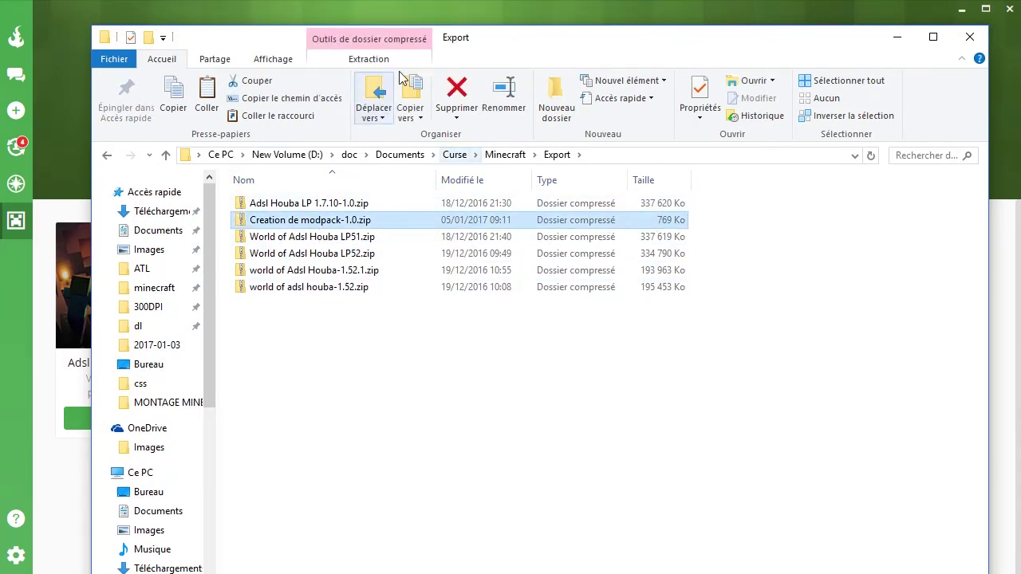
left_click(380, 253)
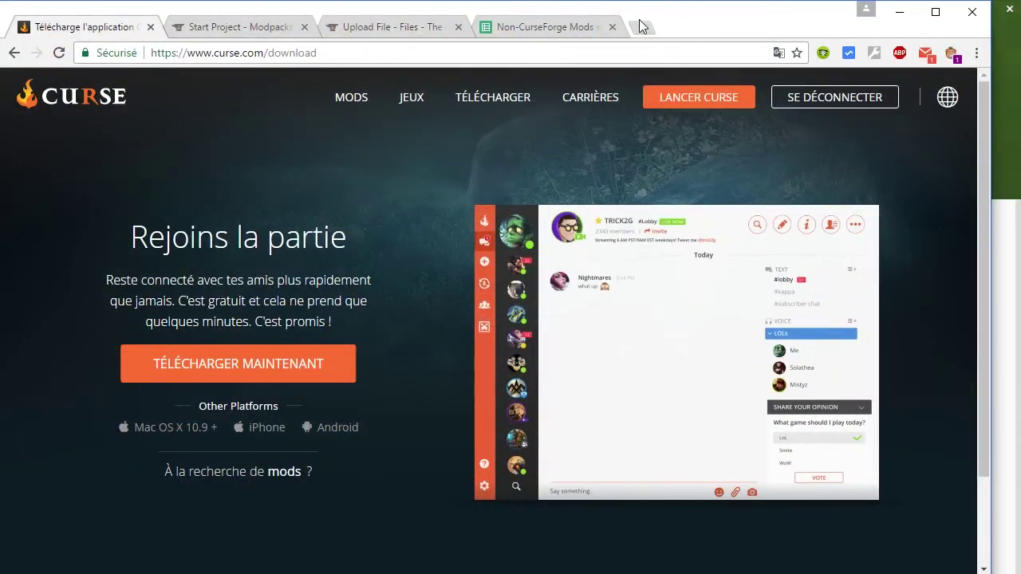
- Switch to the browser and open the WeTransfer site in a new tab
left_click(644, 26)
type("t")
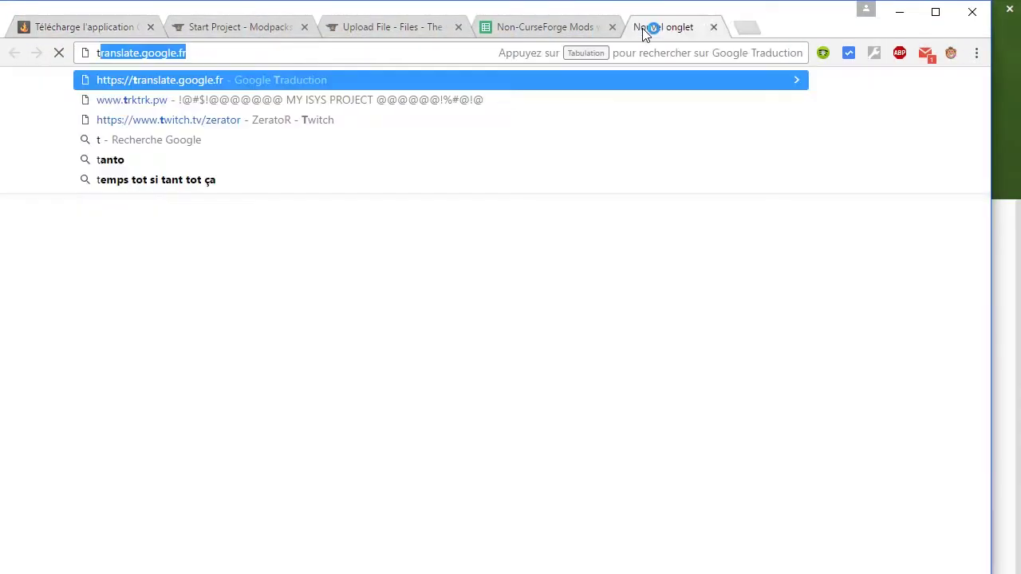
type("we")
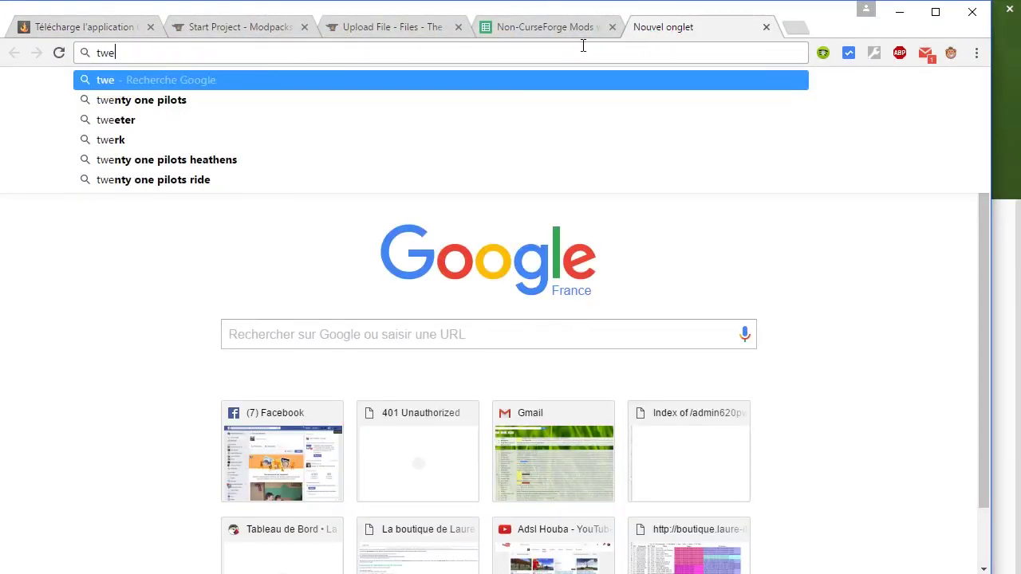
key("BackSpace")
key("BackSpace")
key("BackSpace")
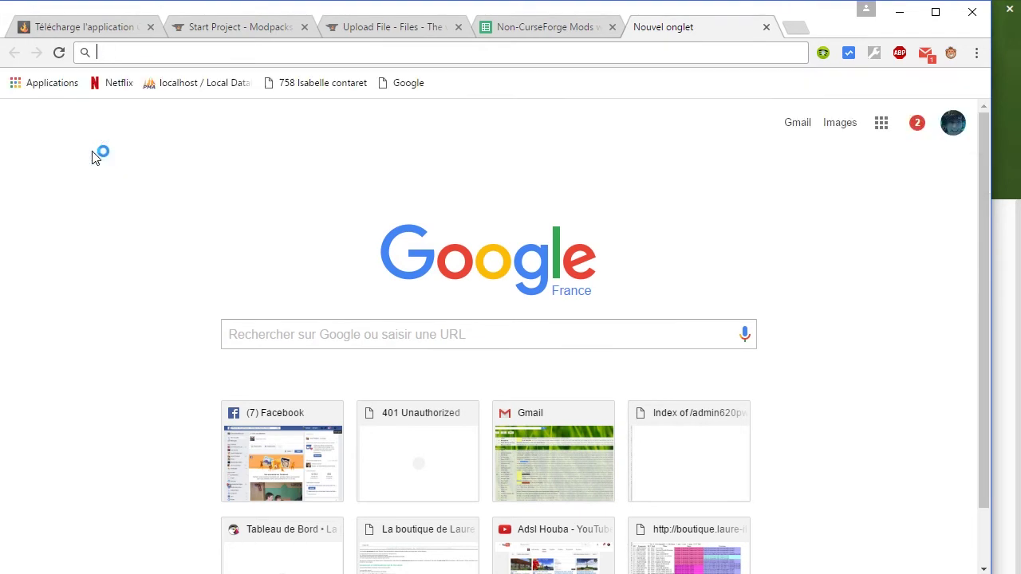
type("wet")
left_click(108, 126)
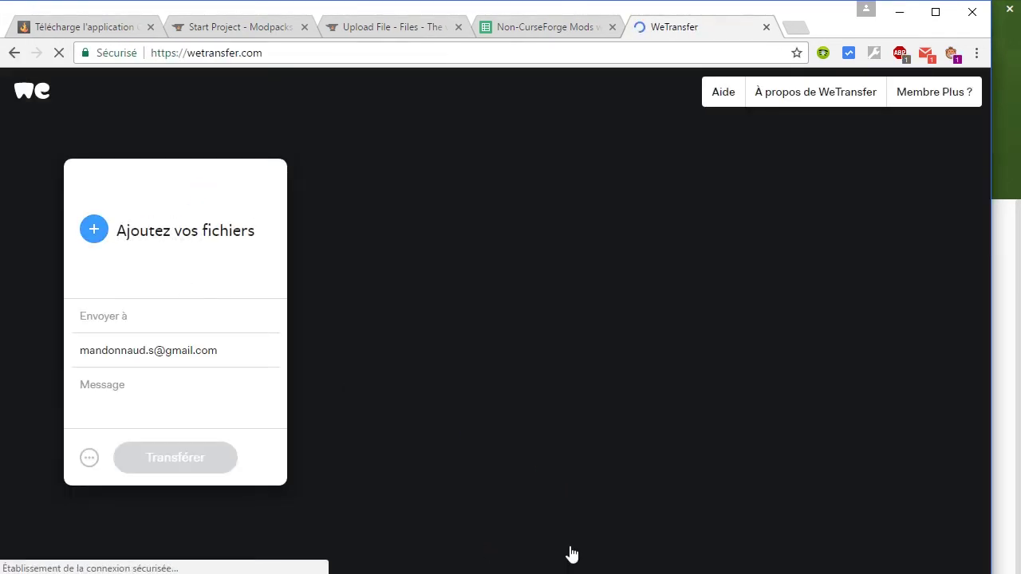
- Add Creation de modpack-1.0.zip to a WeTransfer transfer, go to the recipient field and close the page without sending
key("alt+Tab")
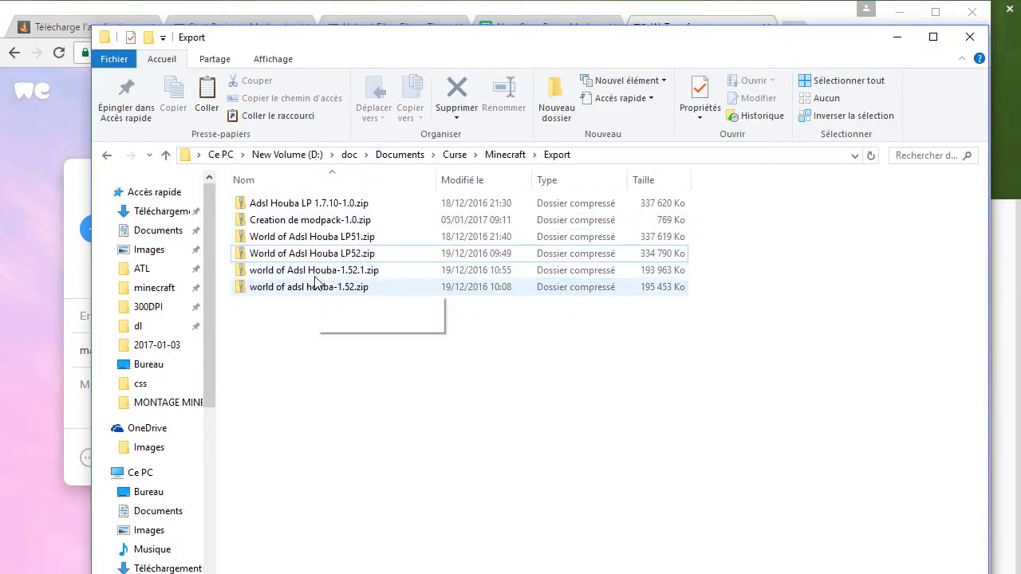
left_click_drag(323, 220, 97, 535)
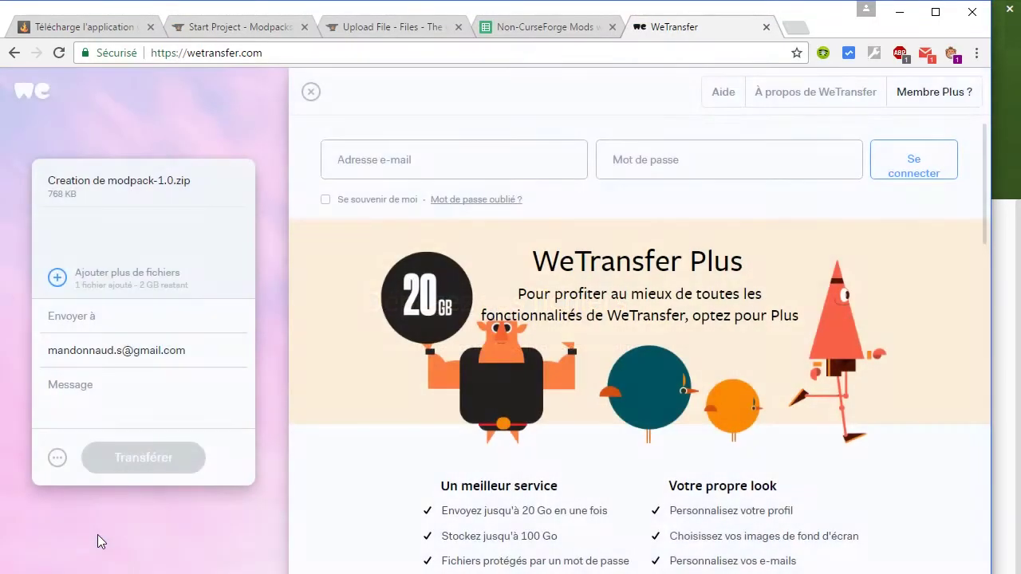
left_click(86, 318)
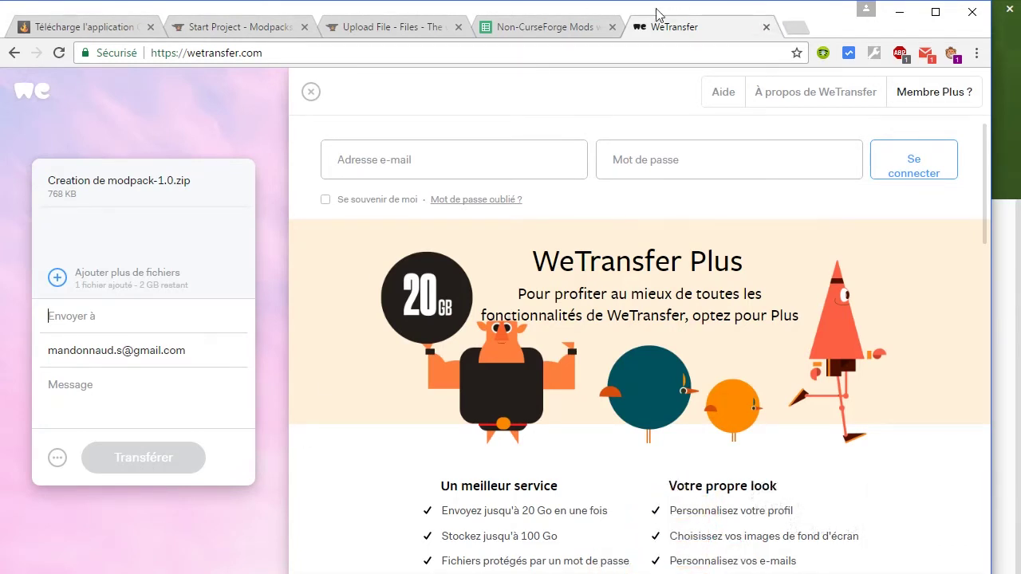
left_click(767, 27)
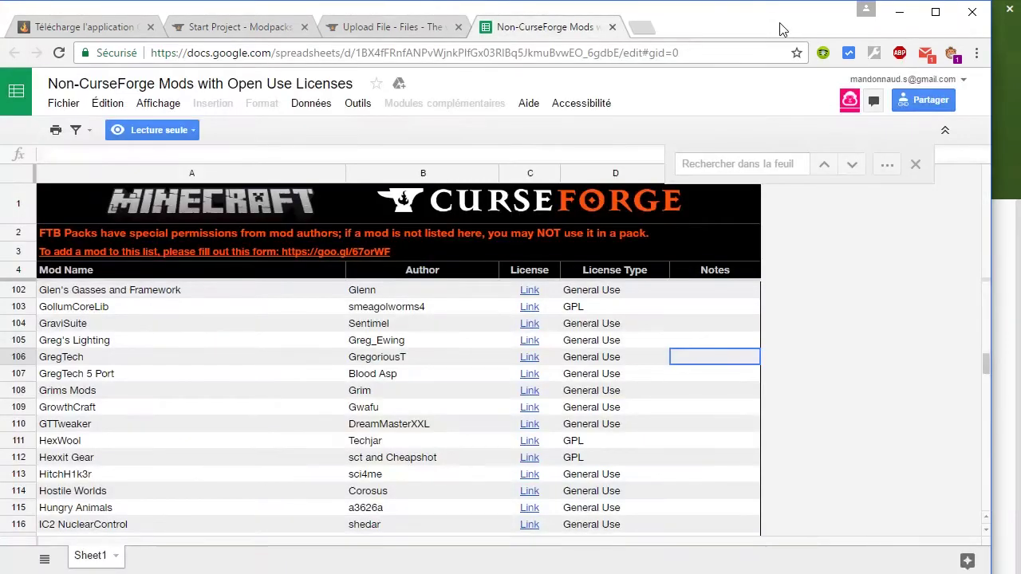
left_click(90, 28)
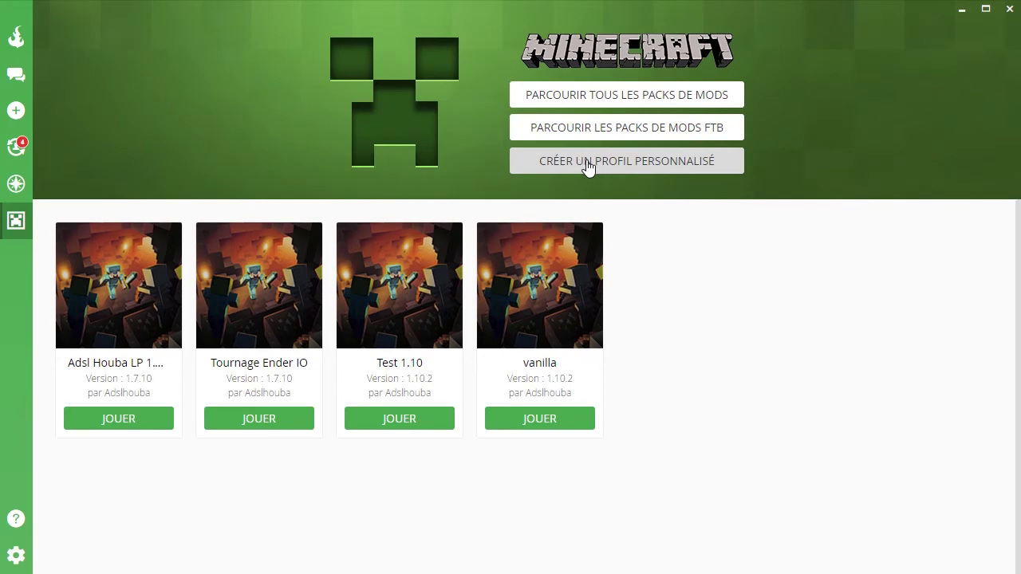
- Back in the Curse launcher, import Creation de modpack-1.0.zip as a profile and open the imported profile
left_click(642, 162)
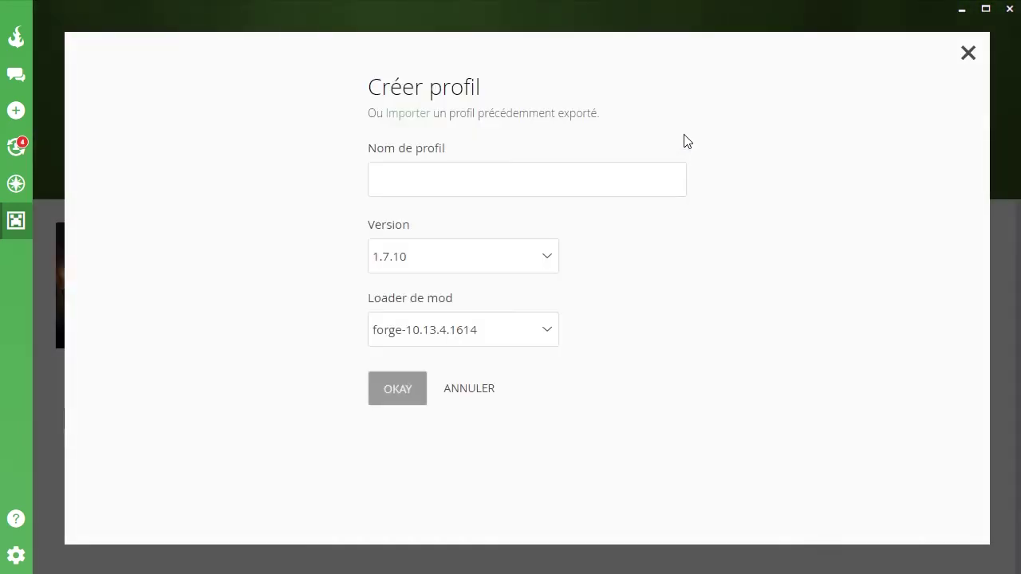
left_click(422, 114)
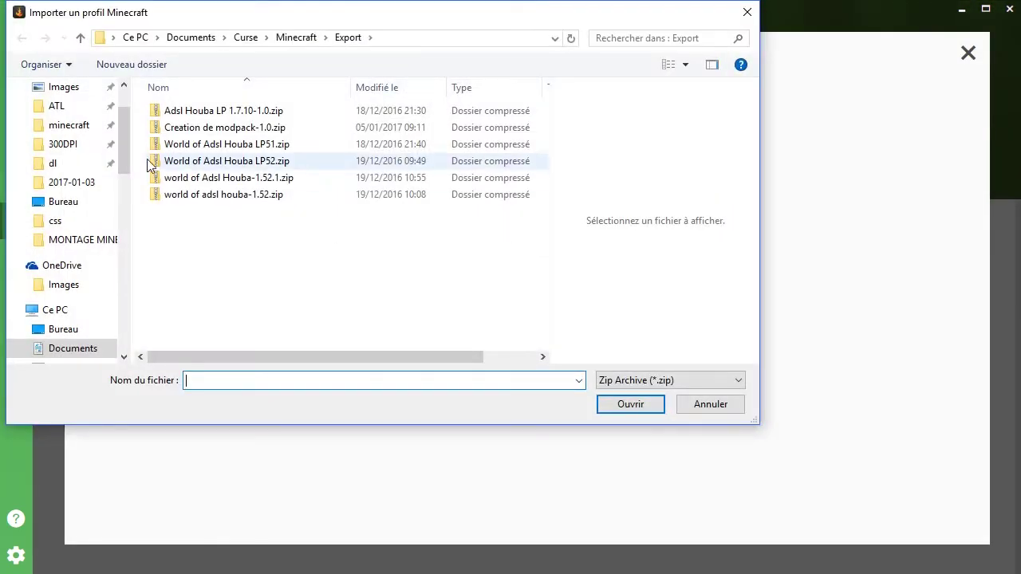
left_click(217, 130)
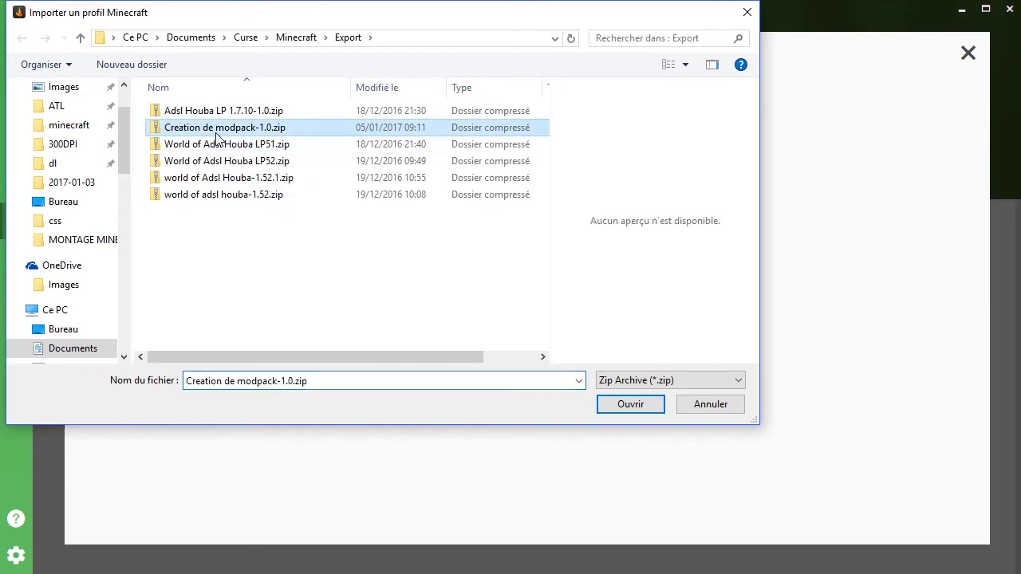
double_click(275, 126)
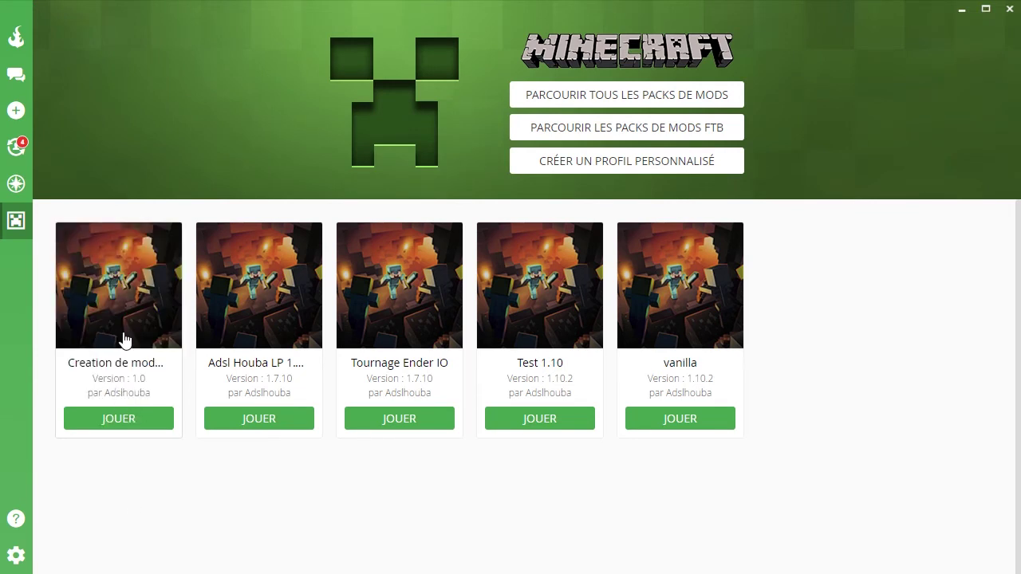
left_click(126, 337)
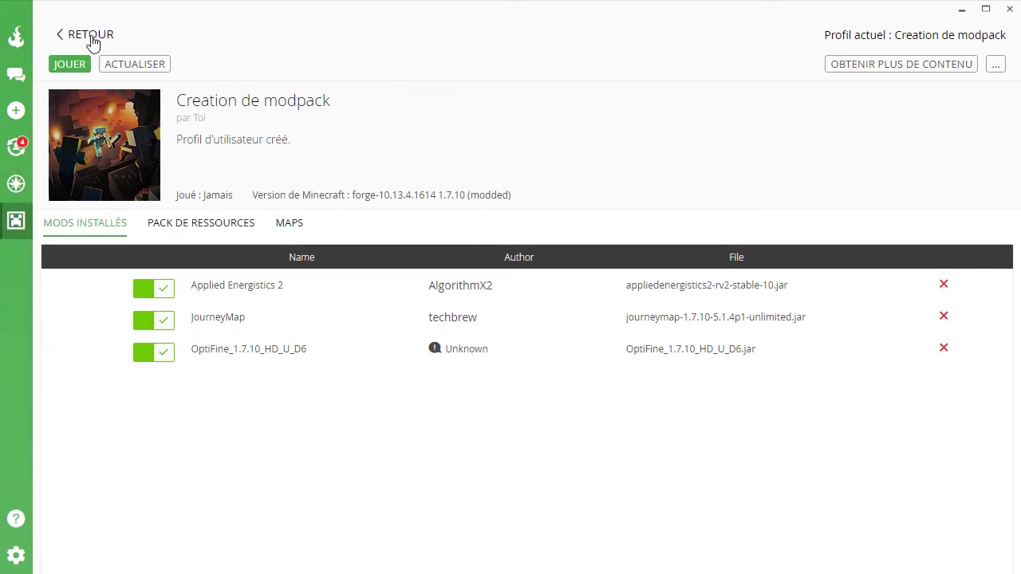
- Open the existing LP 1.7.10 profile from the profile list and look through its installed mods
left_click(92, 39)
left_click(271, 272)
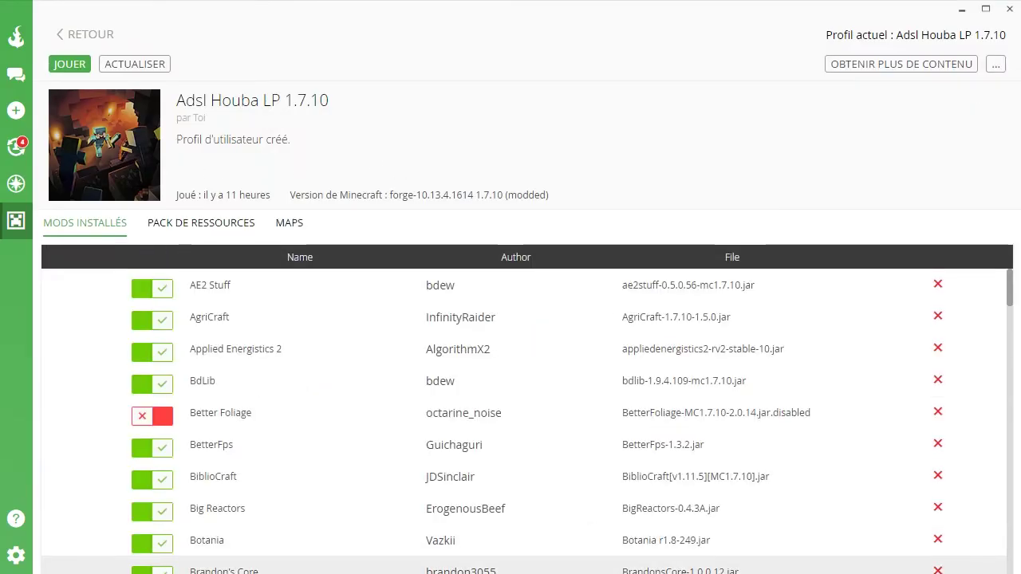
scroll(560, 453, "down", 5)
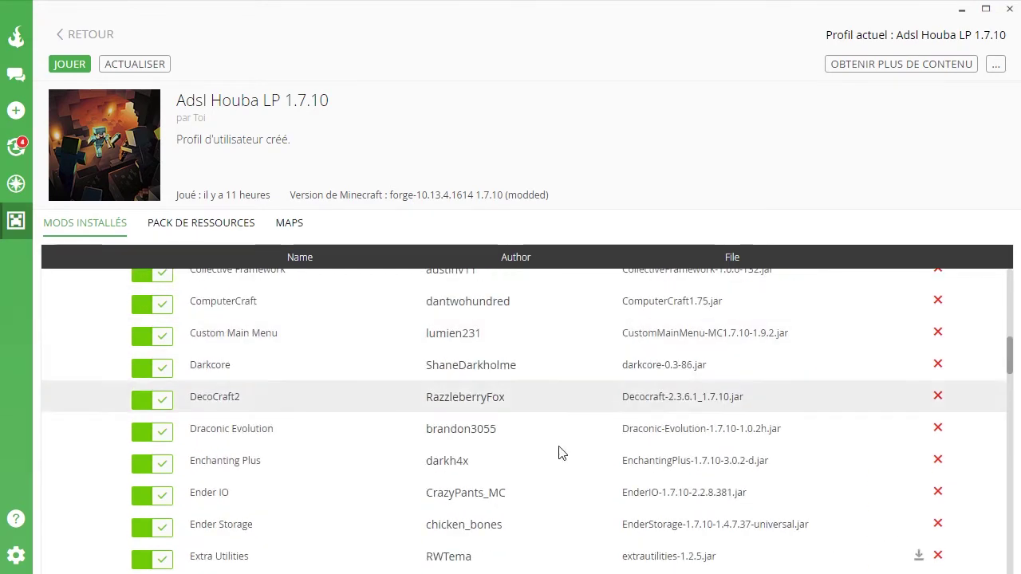
scroll(561, 453, "up", 4)
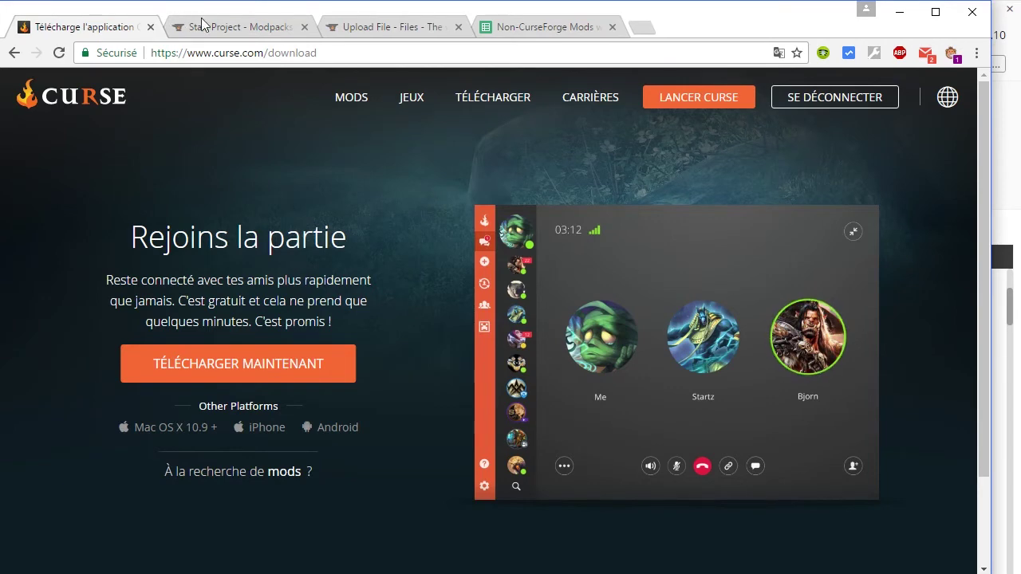
- Go to the CurseForge Start Project page, widen the window and examine the Name, Summary and Description fields of the modpack form
left_click(205, 26)
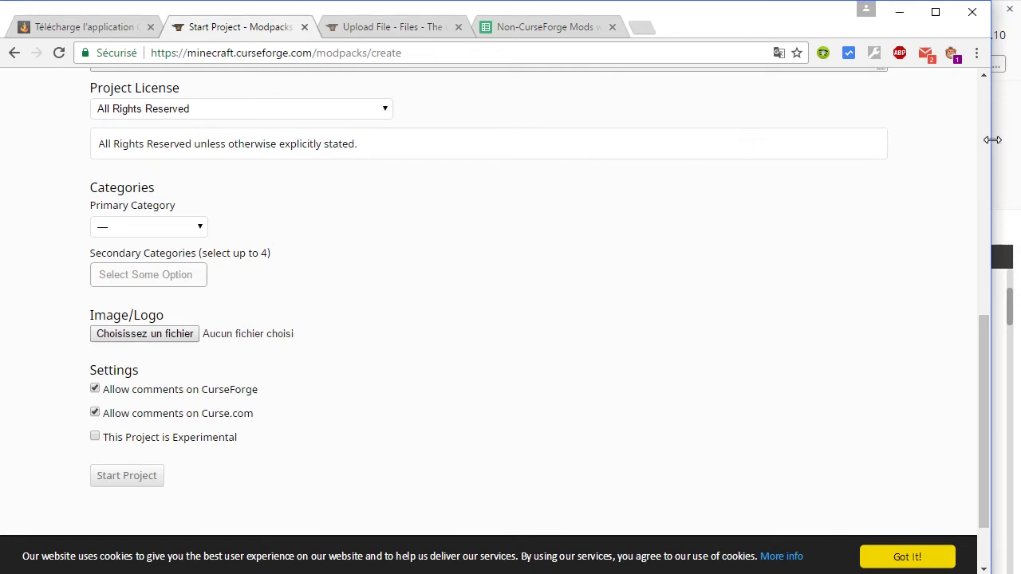
left_click_drag(993, 139, 1015, 139)
scroll(280, 282, "up", 15)
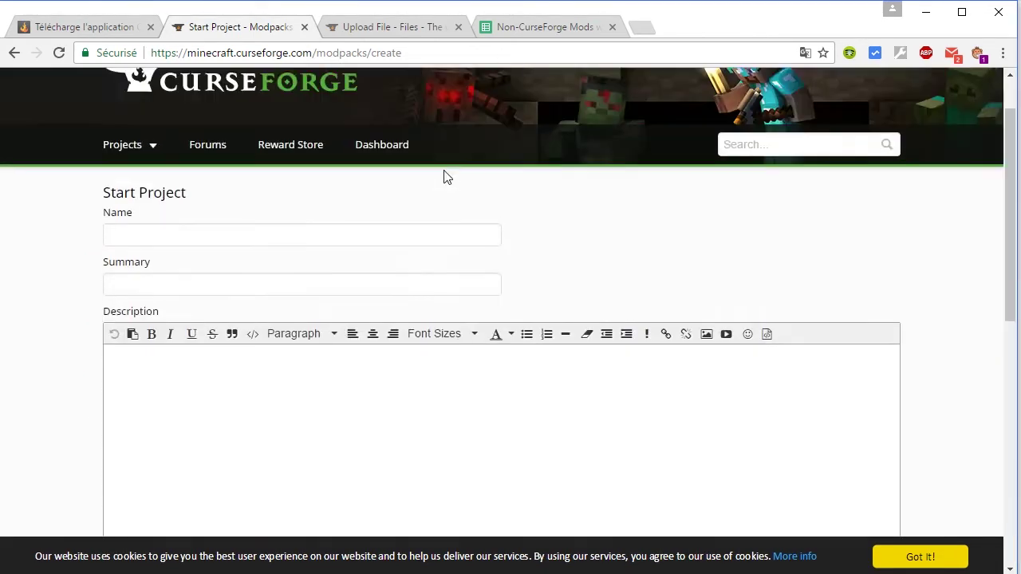
left_click(196, 307)
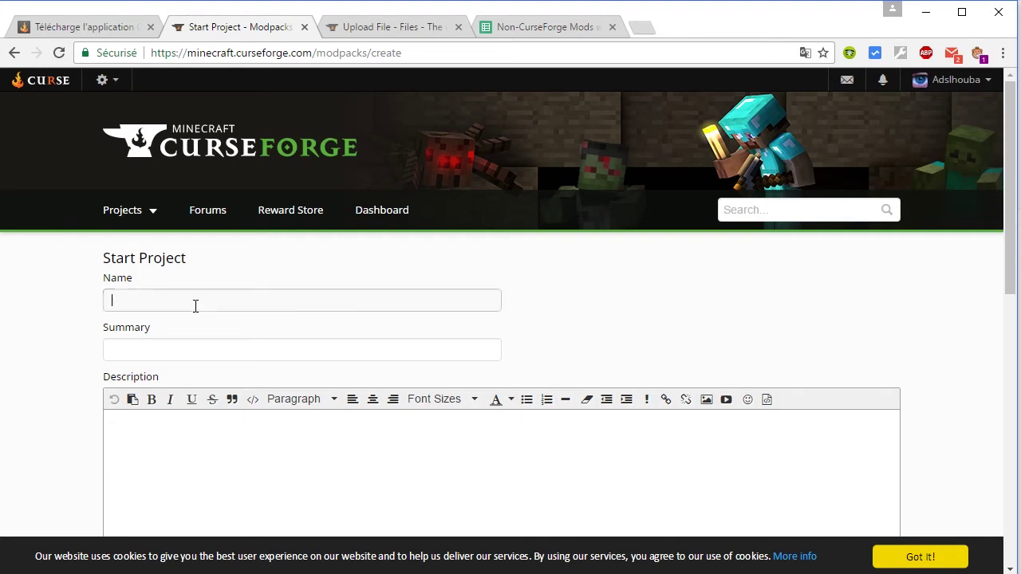
left_click(192, 349)
left_click(205, 429)
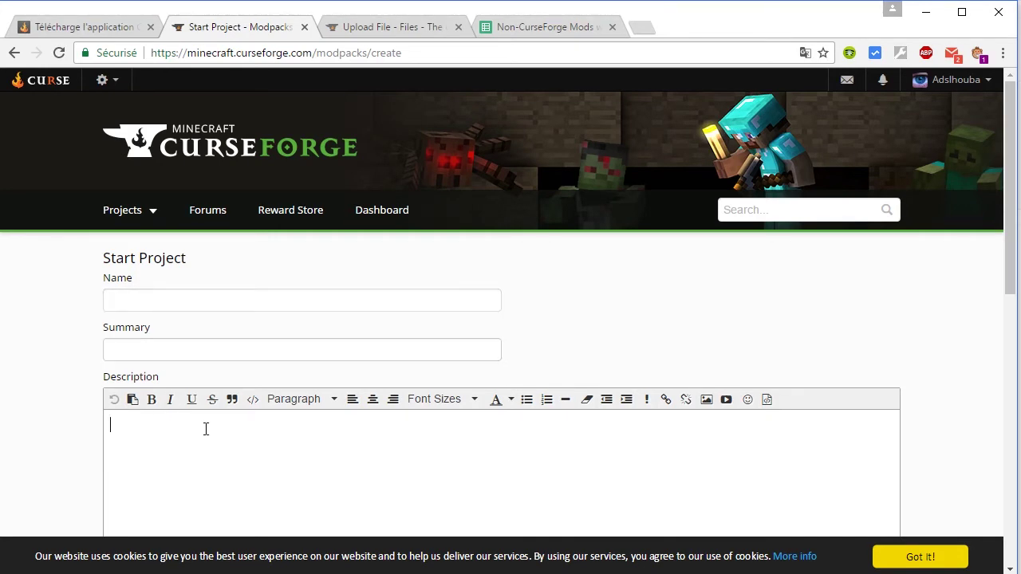
scroll(431, 398, "down", 5)
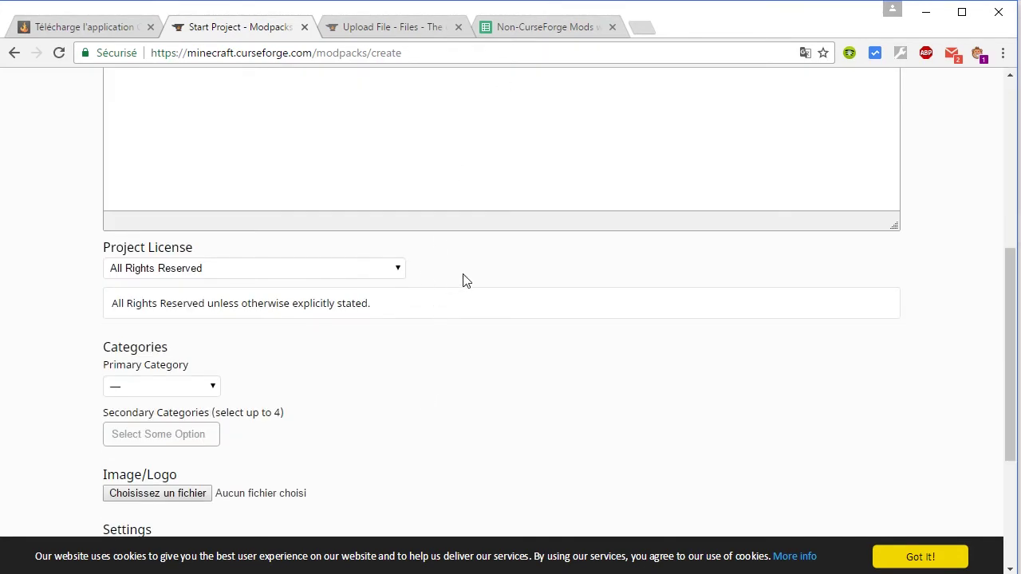
scroll(495, 284, "up", 5)
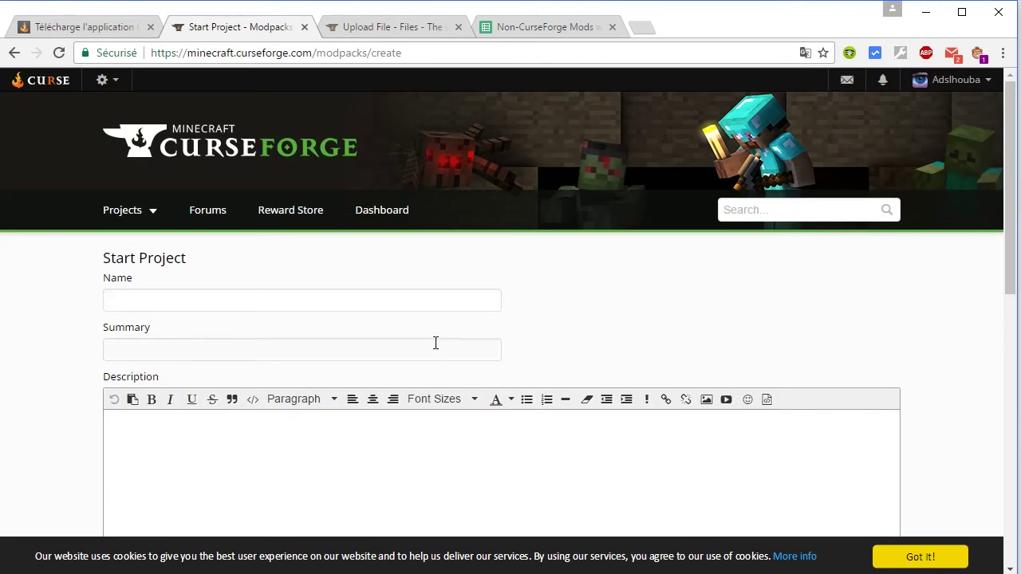
left_click(151, 302)
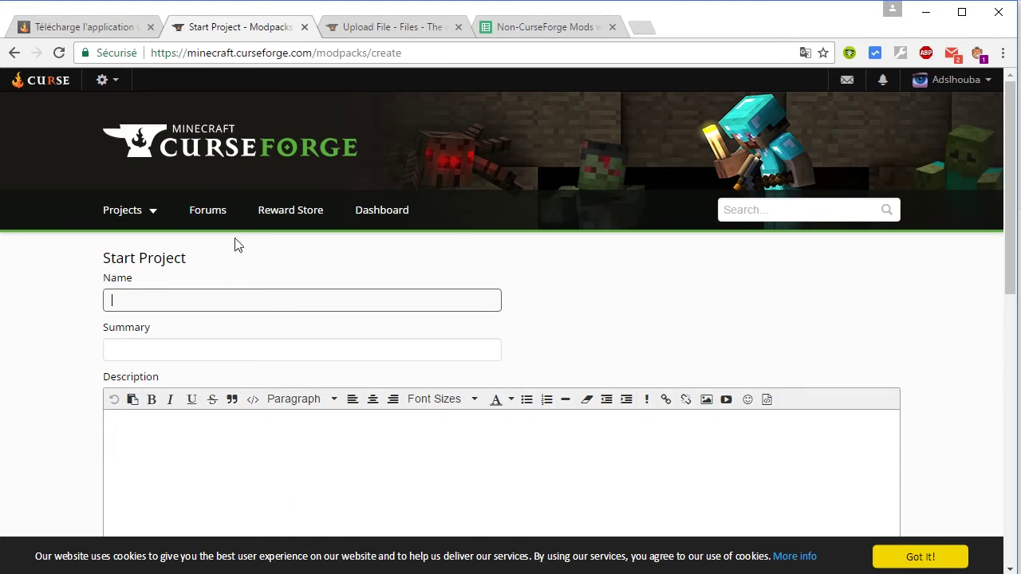
left_click(136, 348)
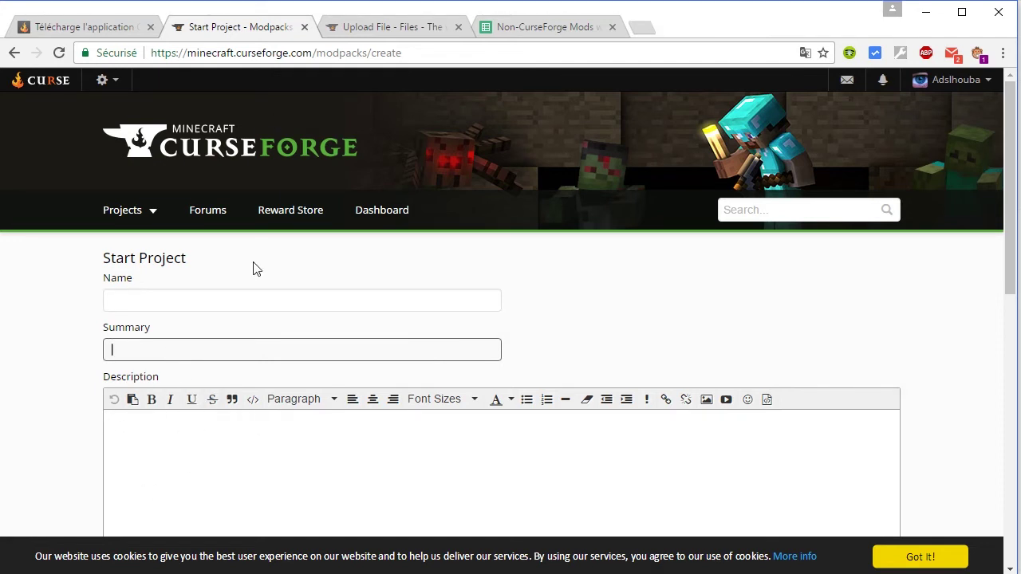
- Examine the Project License choices for the new modpack and leave the list without changing the license
scroll(253, 269, "down", 7)
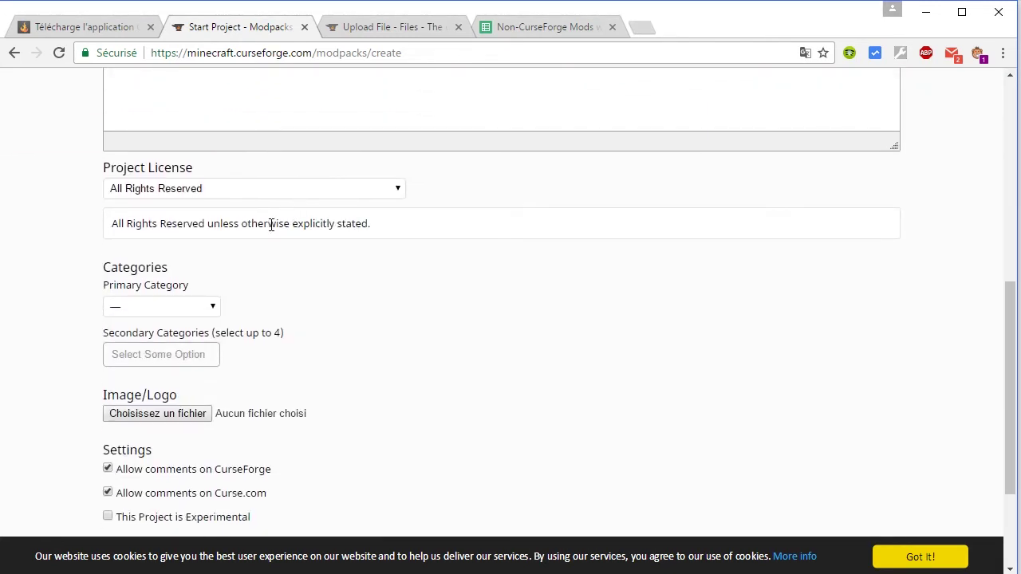
left_click(255, 188)
left_click(265, 195)
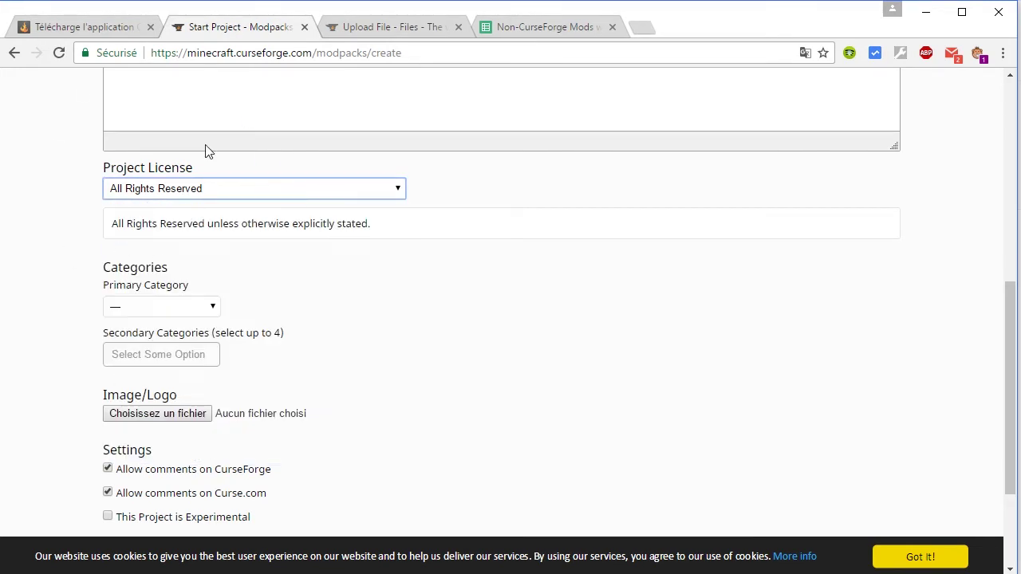
left_click(230, 188)
scroll(221, 403, "down", 3)
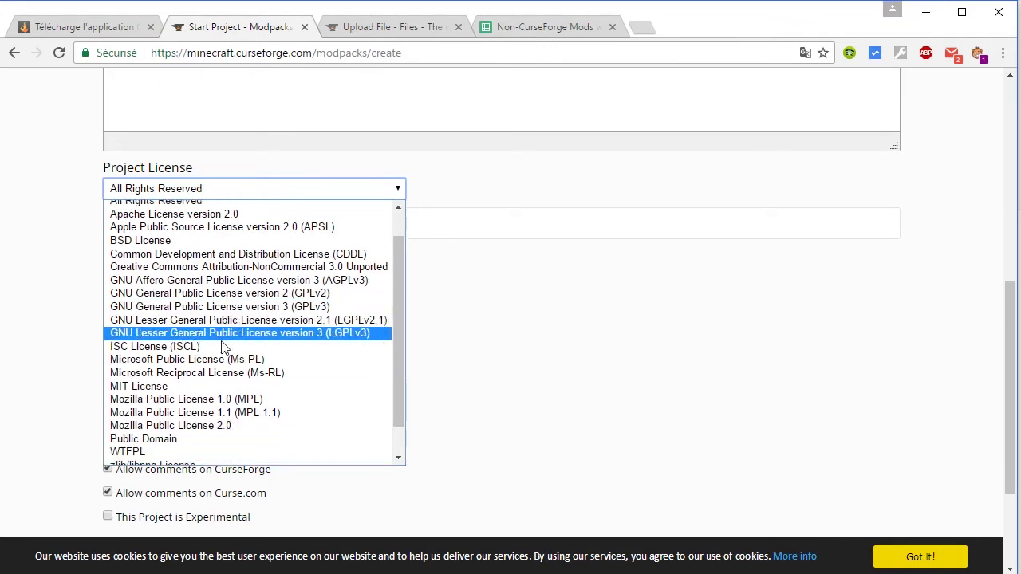
scroll(228, 417, "up", 3)
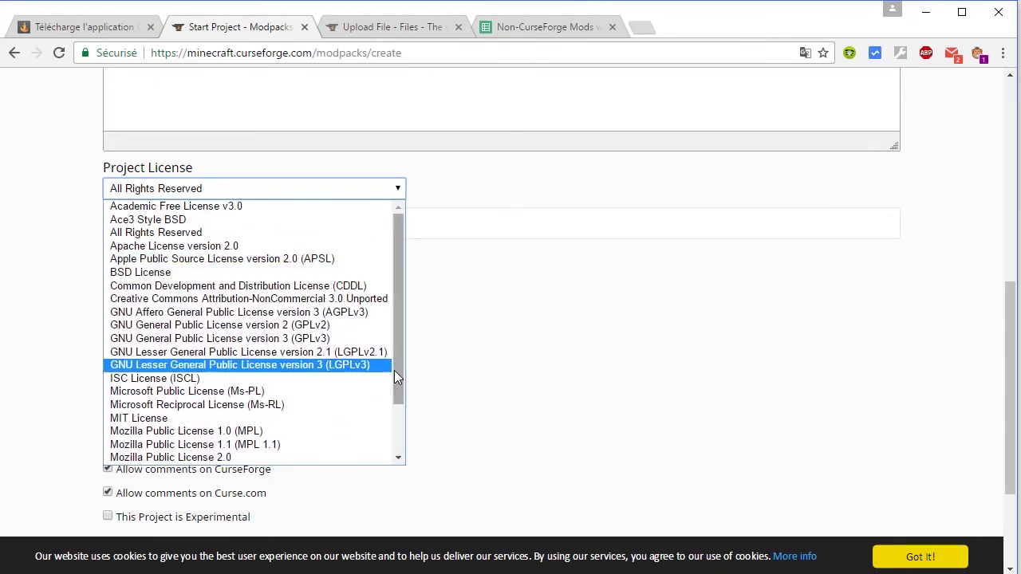
left_click(562, 393)
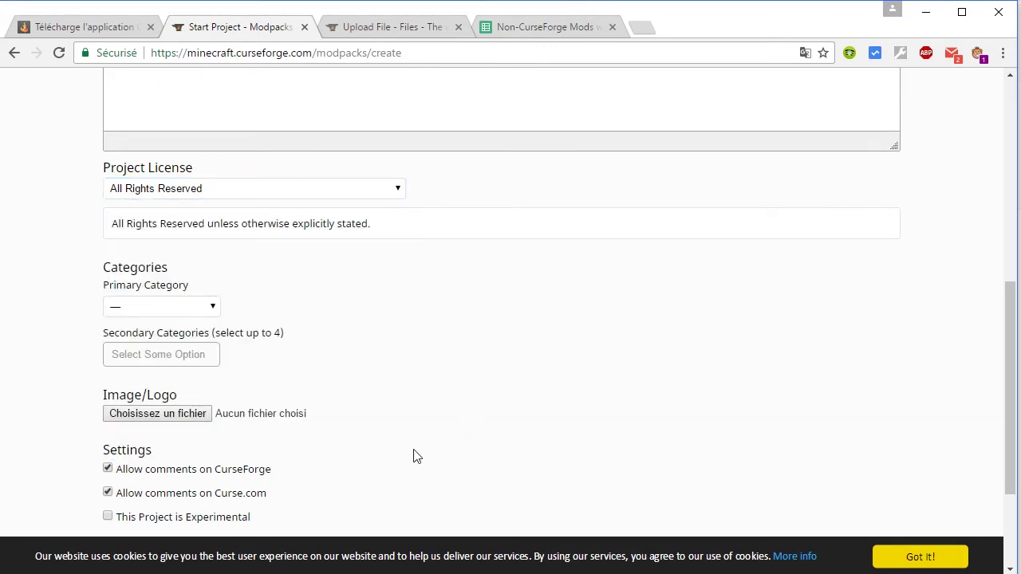
left_click(313, 198)
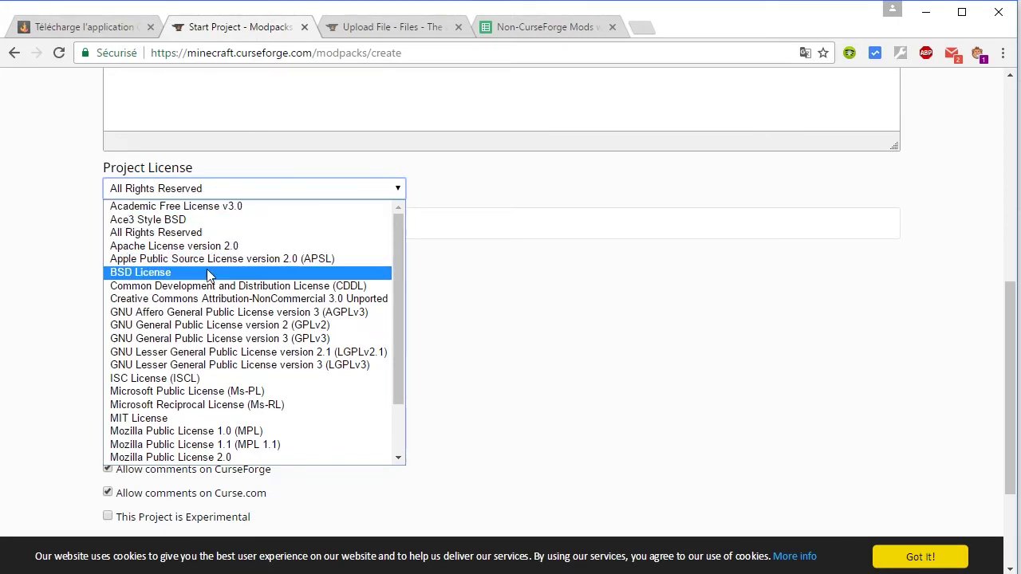
scroll(210, 273, "down", 2)
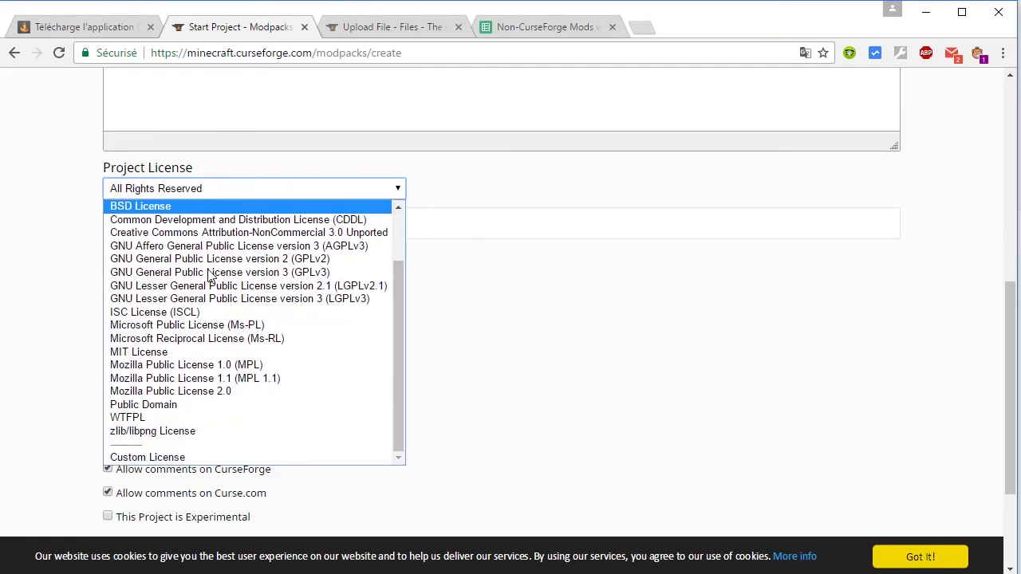
scroll(211, 273, "up", 2)
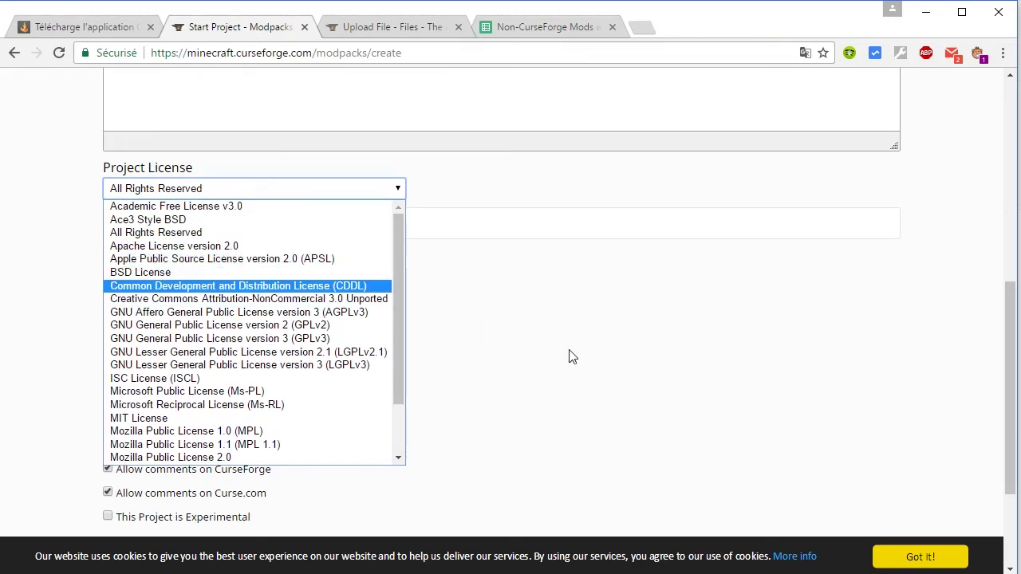
scroll(515, 376, "down", 2)
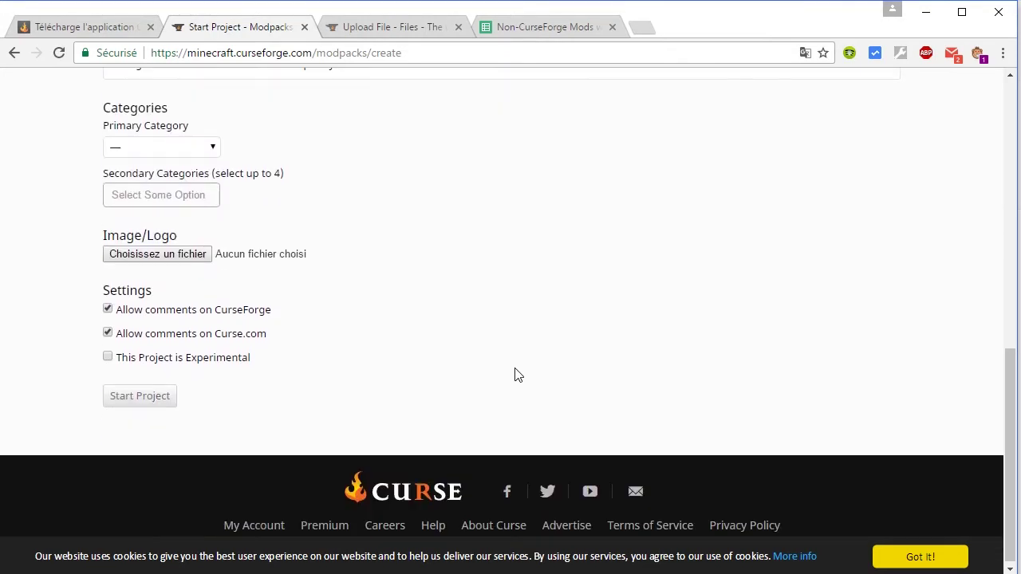
scroll(515, 376, "up", 3)
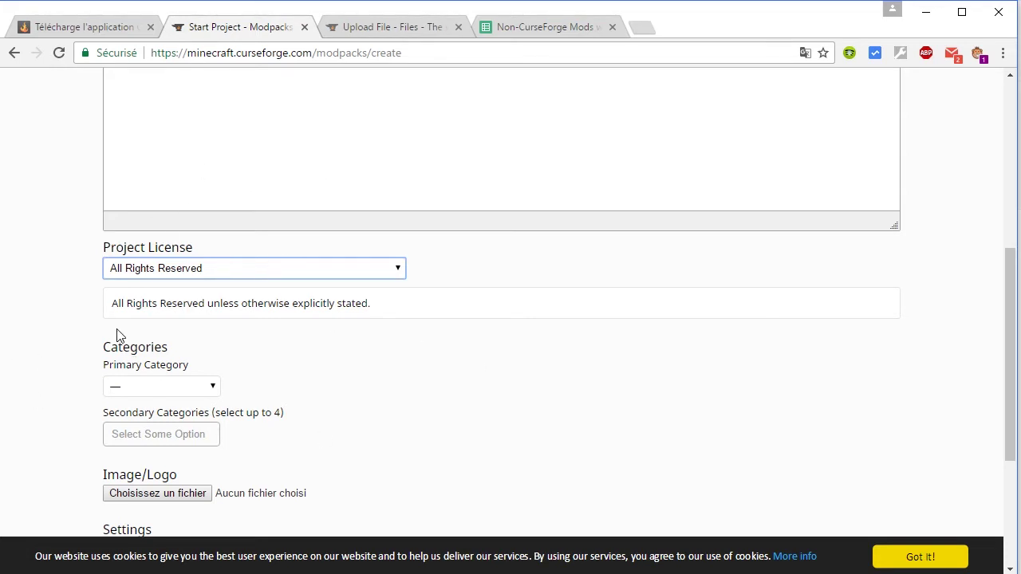
left_click(535, 436)
scroll(535, 435, "down", 1)
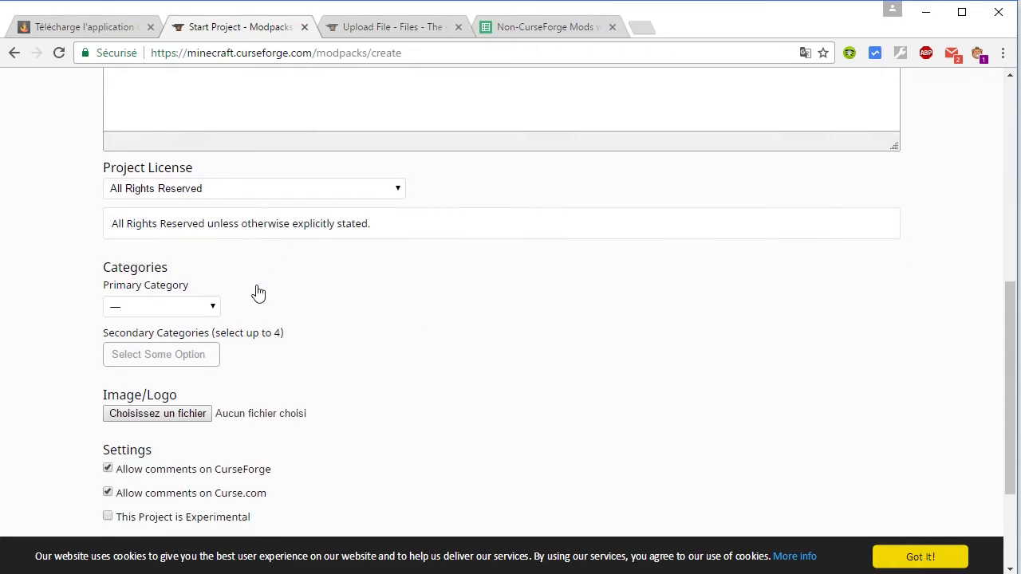
- Look through the primary and secondary category choices for the modpack without selecting any
left_click(186, 306)
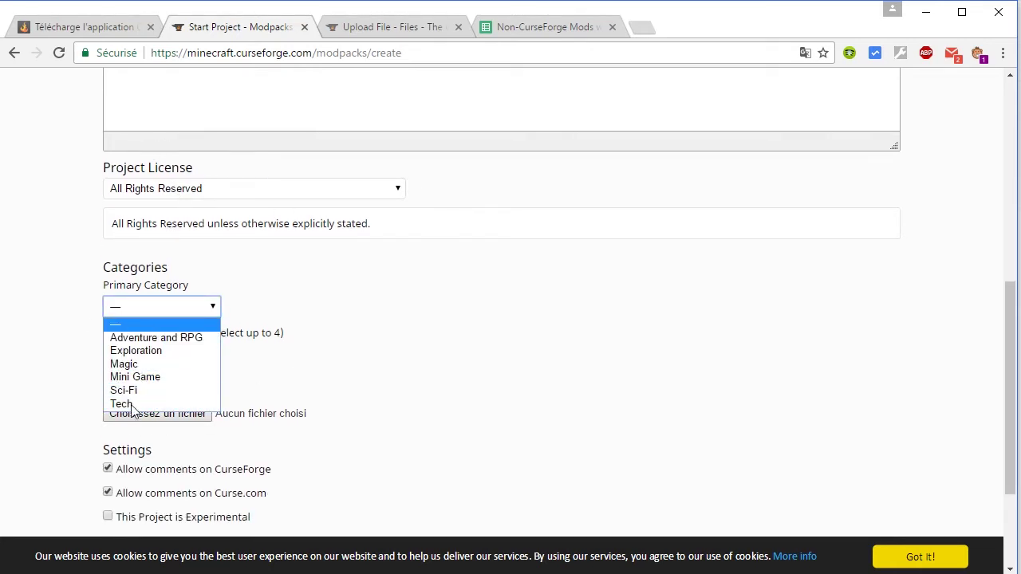
left_click(296, 358)
left_click(169, 311)
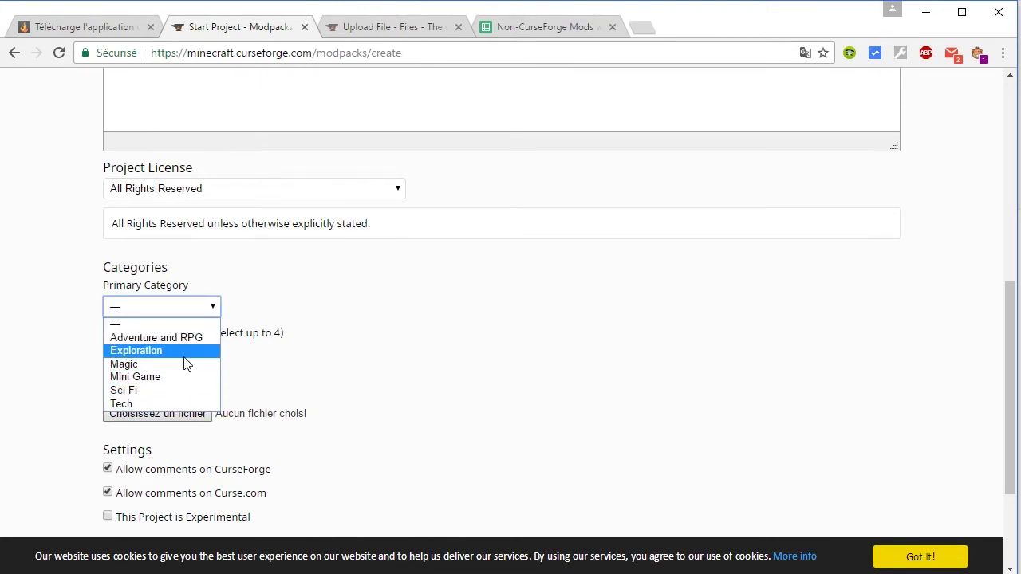
left_click(401, 348)
left_click(152, 359)
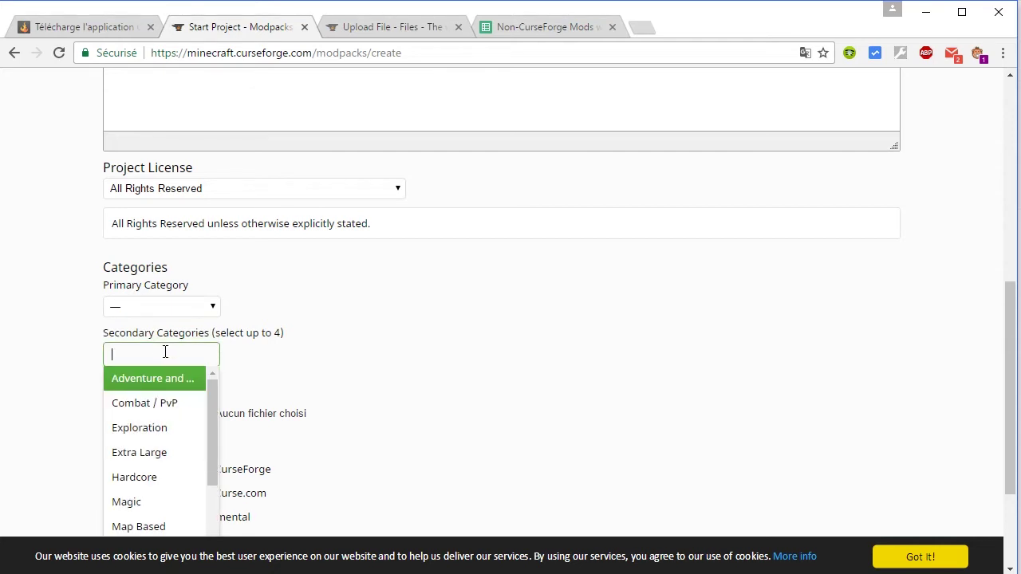
scroll(153, 447, "down", 2)
left_click(356, 357)
left_click(141, 307)
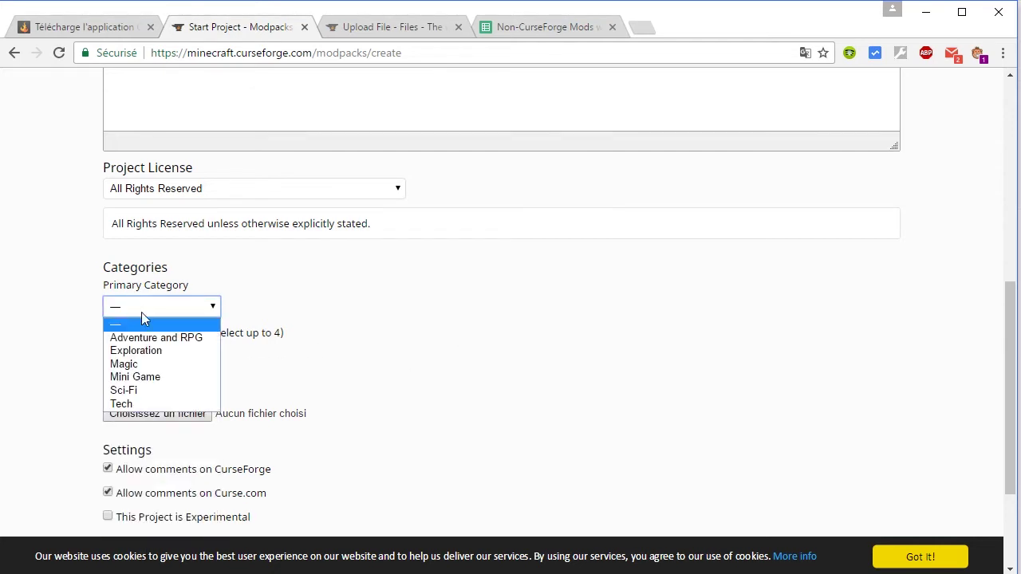
left_click(141, 312)
- Browse the Bureau folder for an image to use as the project logo and close the file chooser without picking one
scroll(407, 372, "down", 2)
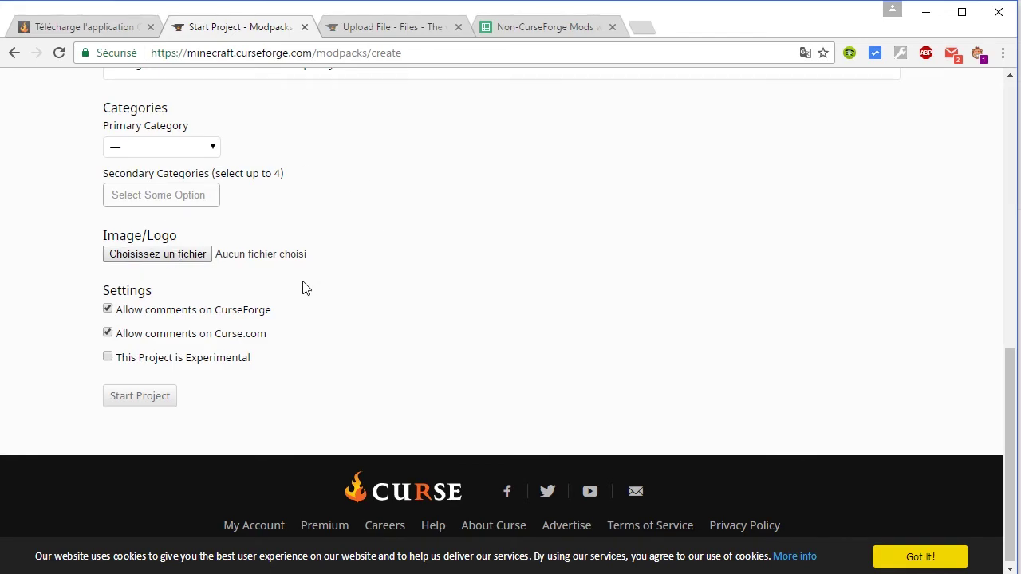
left_click(194, 253)
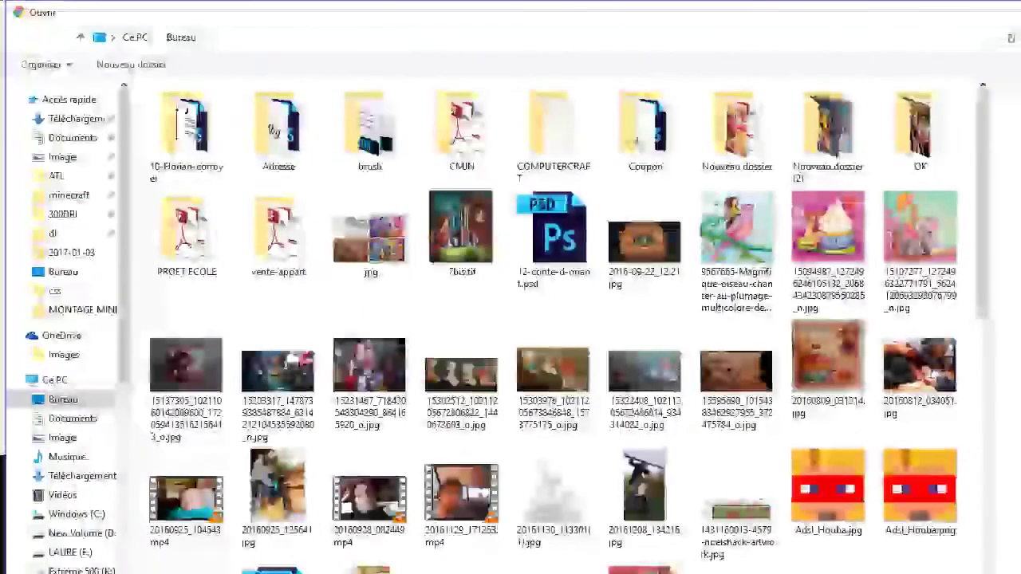
scroll(650, 291, "down", 10)
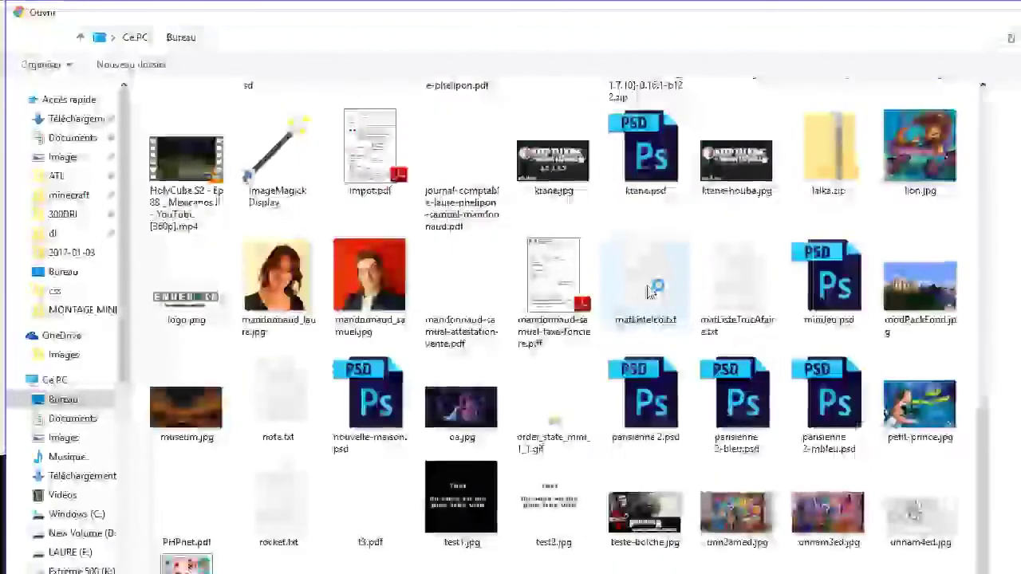
scroll(910, 383, "up", 10)
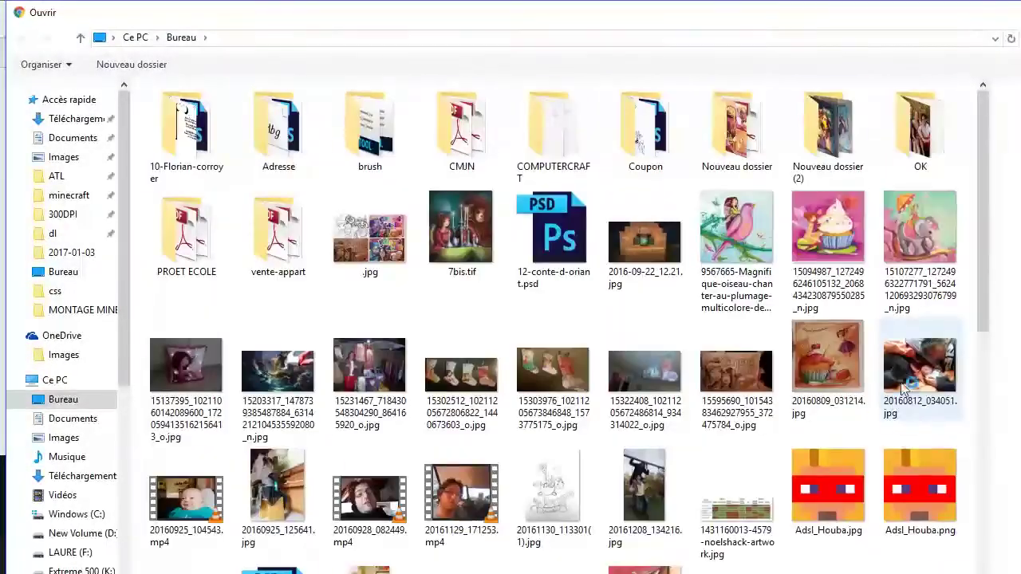
key("Escape")
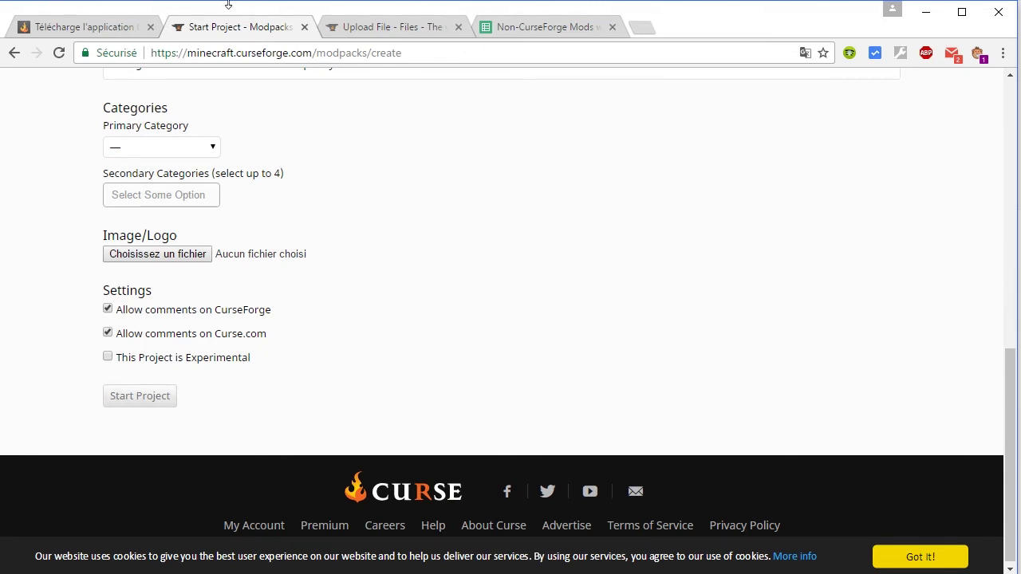
scroll(268, 342, "up", 10)
- Go to the existing modpack project on CurseForge and read through its Overview page
left_click(415, 31)
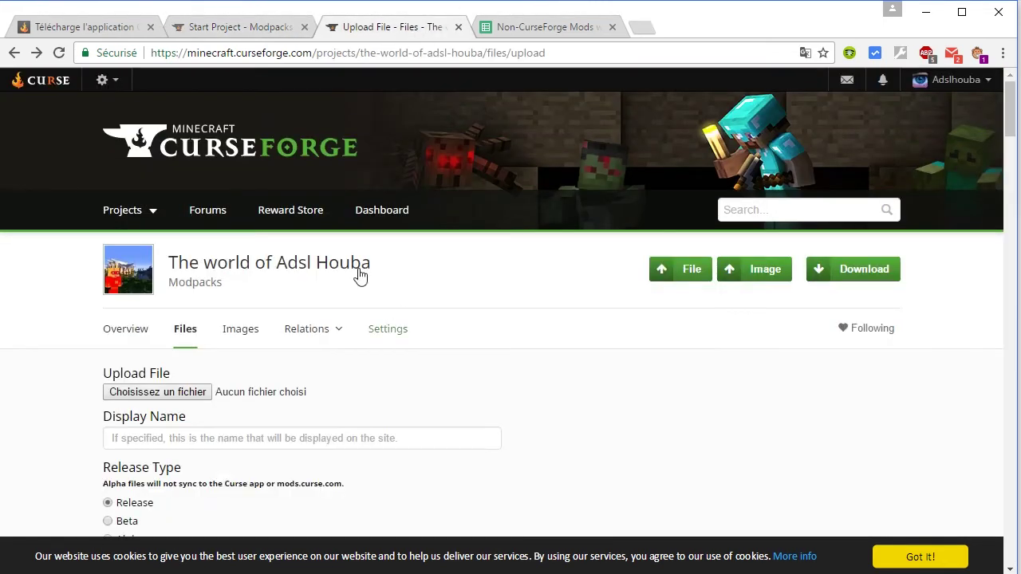
mouse_move(200, 211)
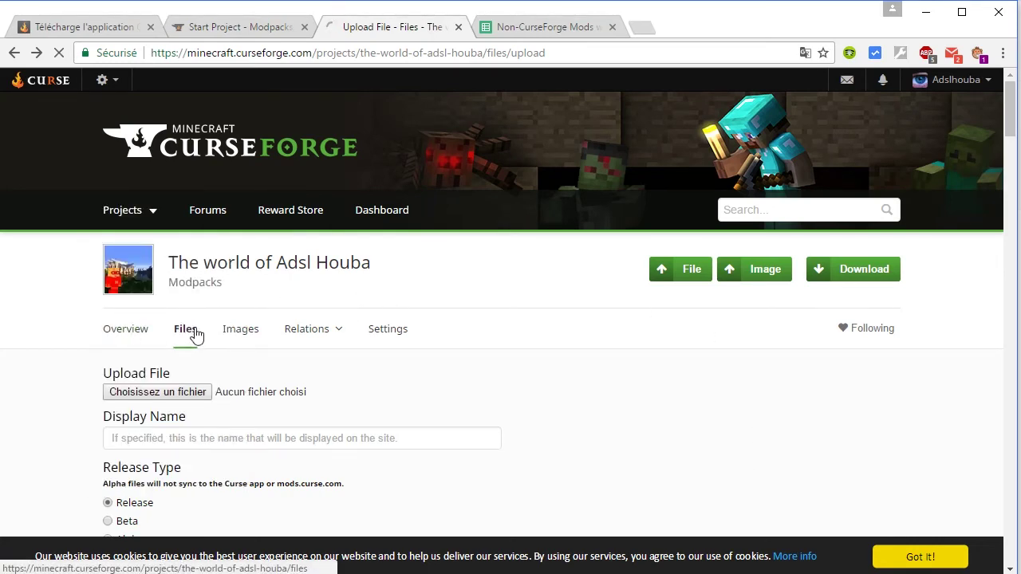
left_click(108, 334)
scroll(355, 341, "down", 4)
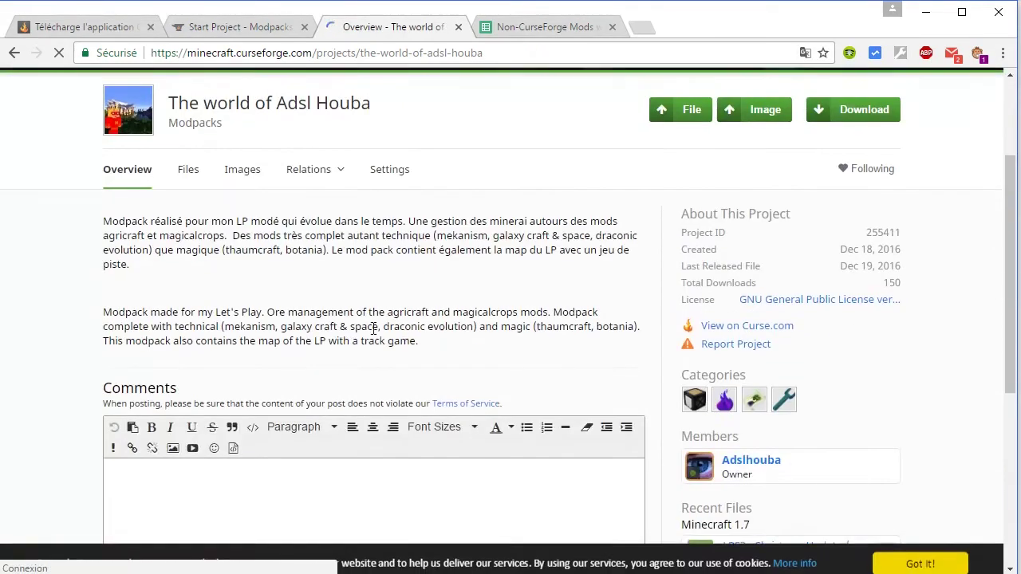
scroll(355, 341, "up", 4)
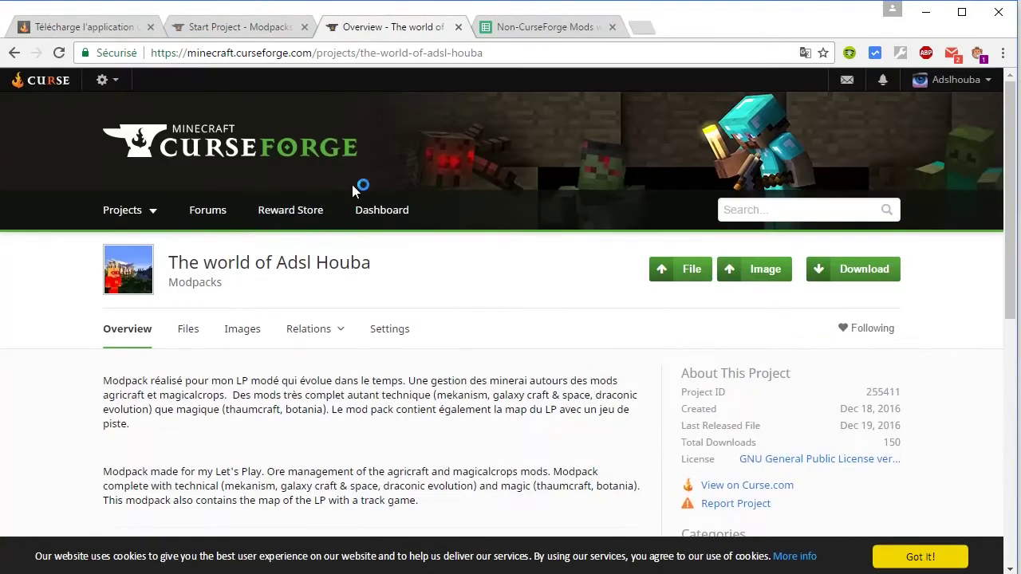
- Open the new-file upload form from the existing project's file list and switch back to the Curse launcher
left_click(185, 335)
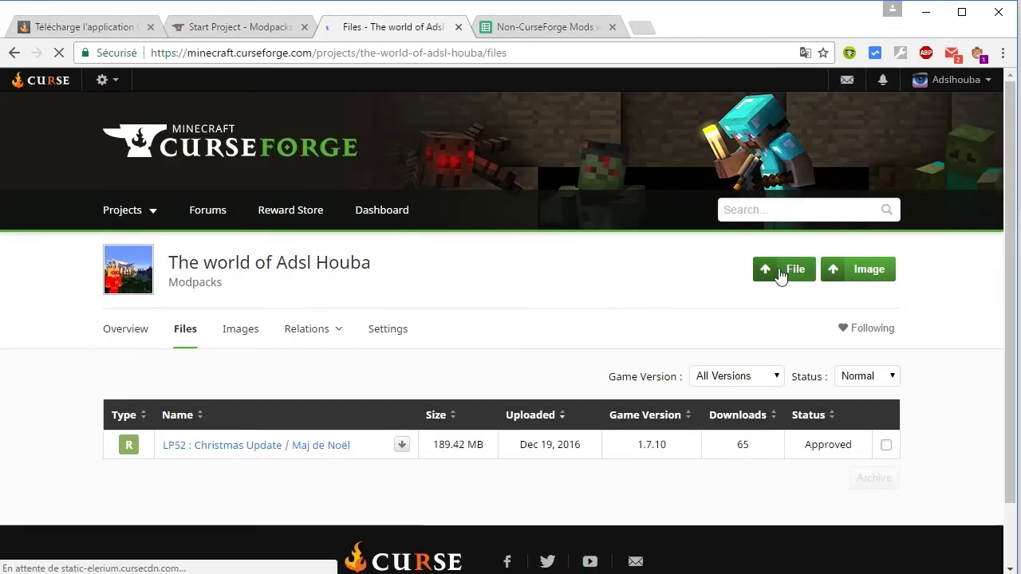
left_click(795, 271)
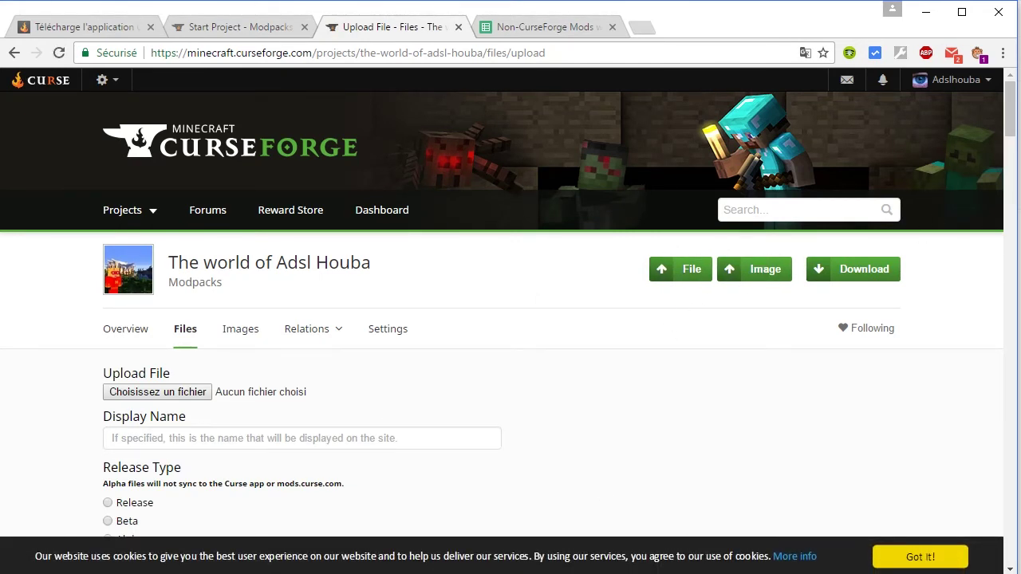
key("alt+Tab")
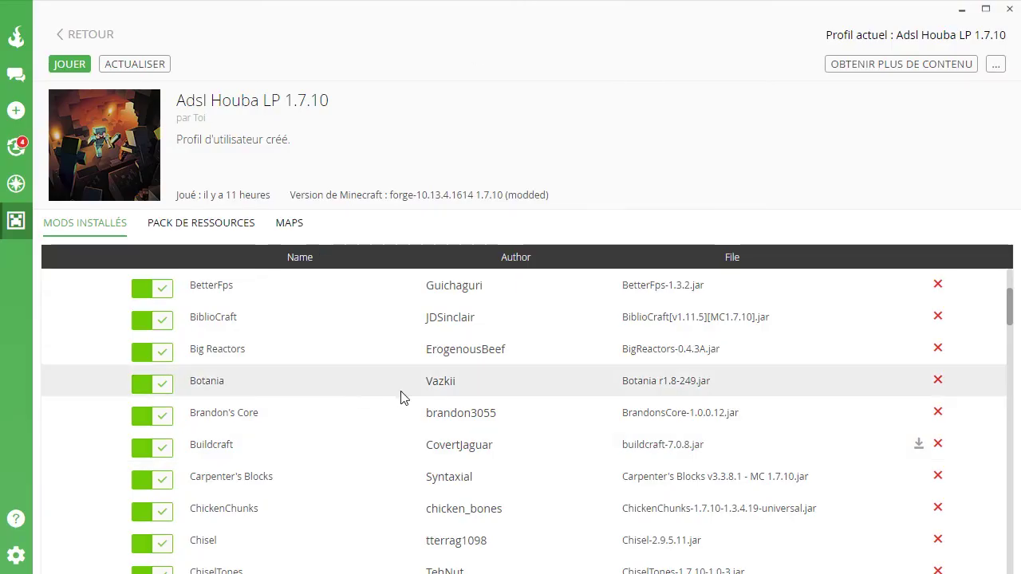
- Open the export options of the Adsl Houba LP 1.7.10 profile and review the folders offered for the package
left_click(997, 66)
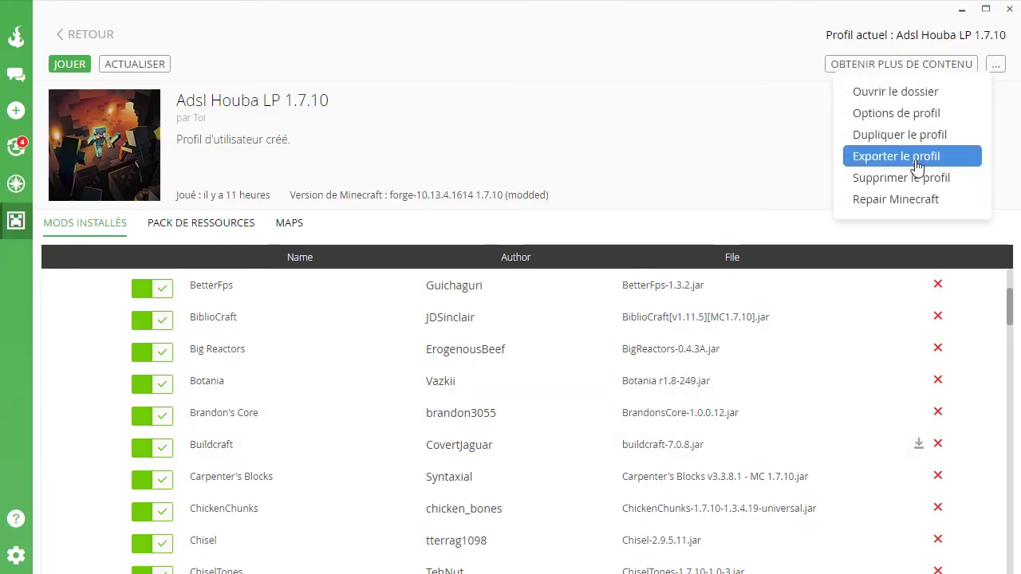
left_click(912, 162)
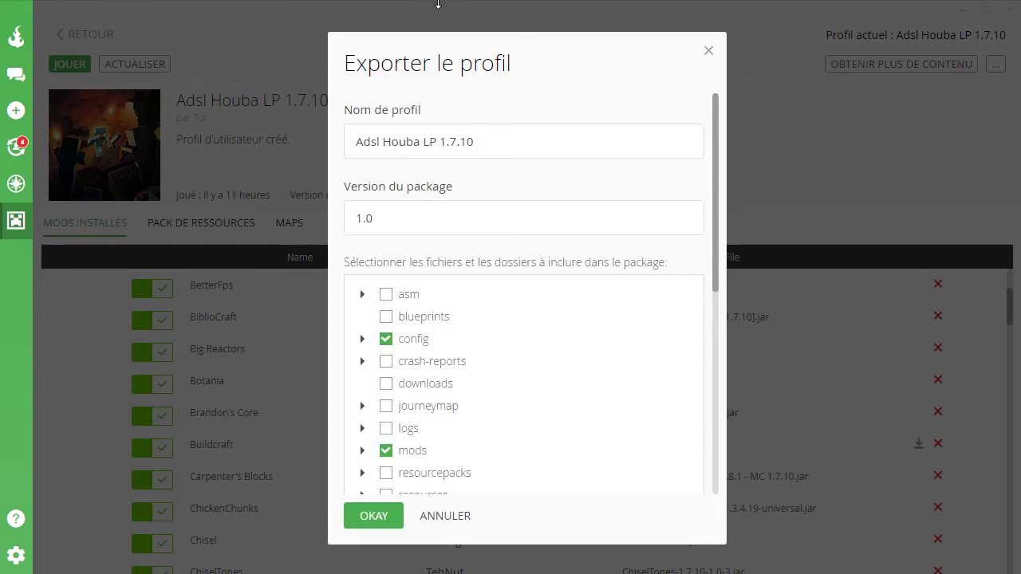
scroll(543, 399, "down", 1)
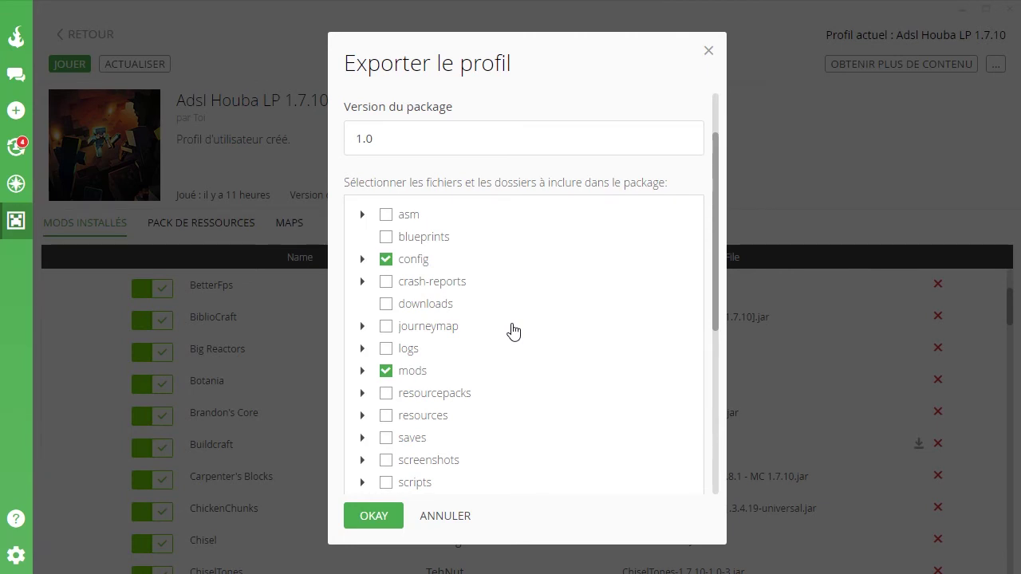
scroll(485, 335, "down", 1)
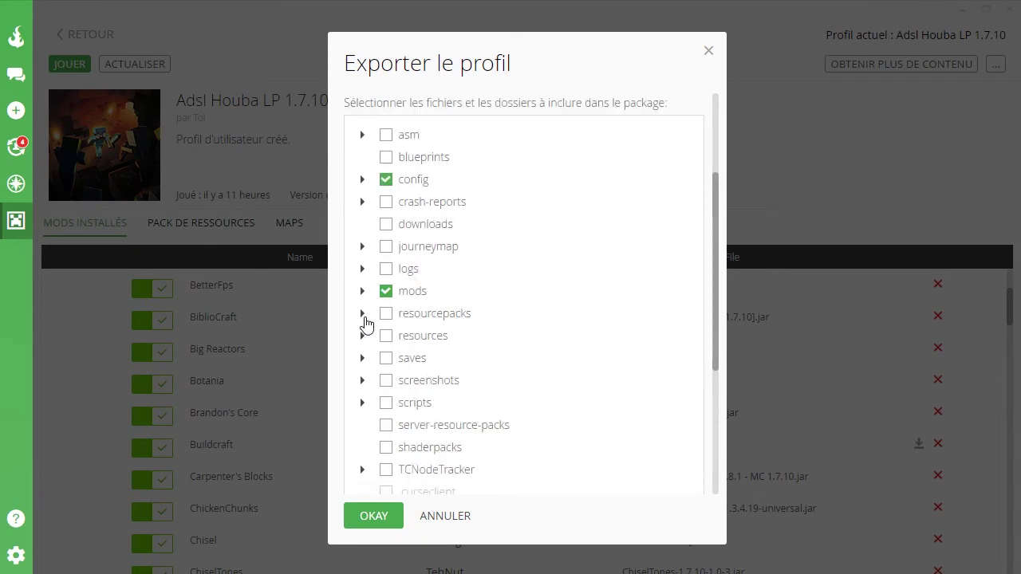
- Look through the contents of the mods folder and exclude OptiFine_1.7.10_HD_U_D6.jar from the export package
left_click(363, 292)
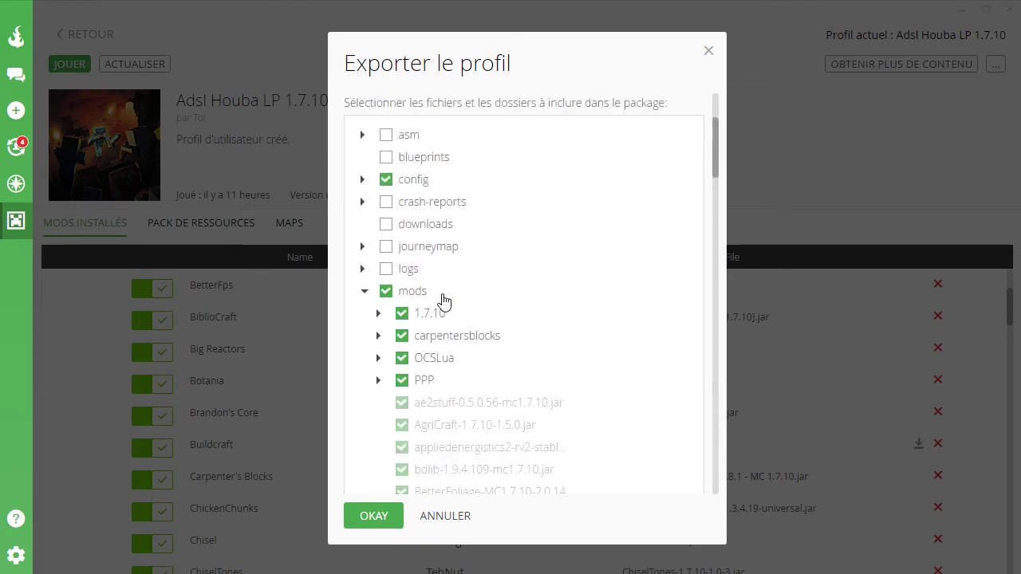
scroll(471, 287, "down", 1)
scroll(482, 261, "down", 2)
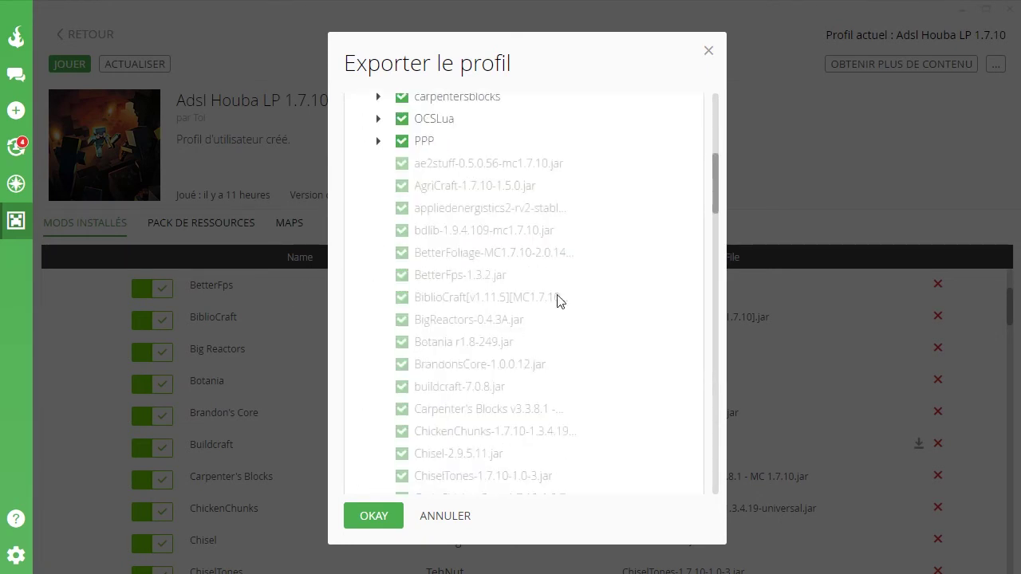
scroll(461, 206, "down", 3)
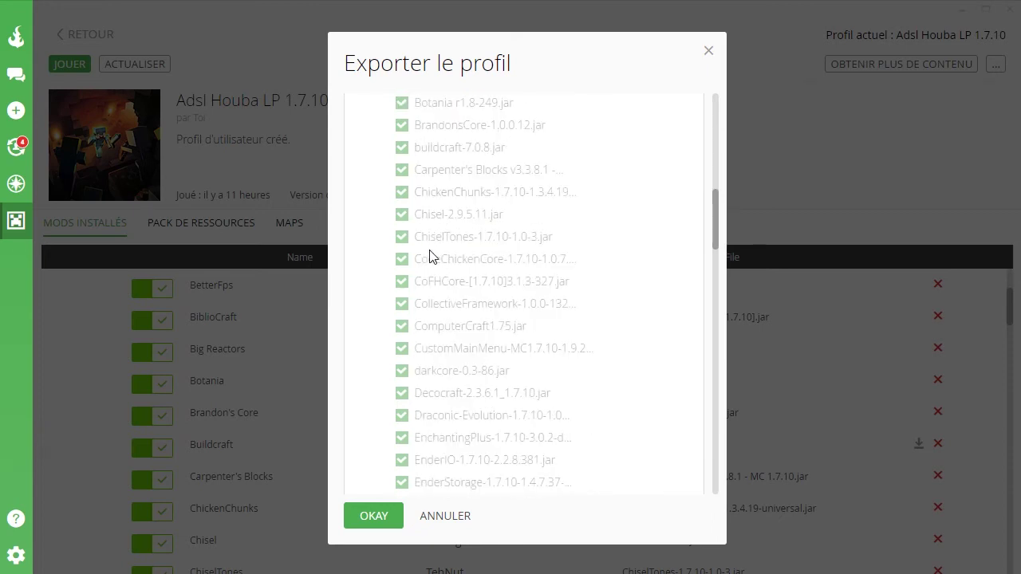
scroll(529, 249, "down", 5)
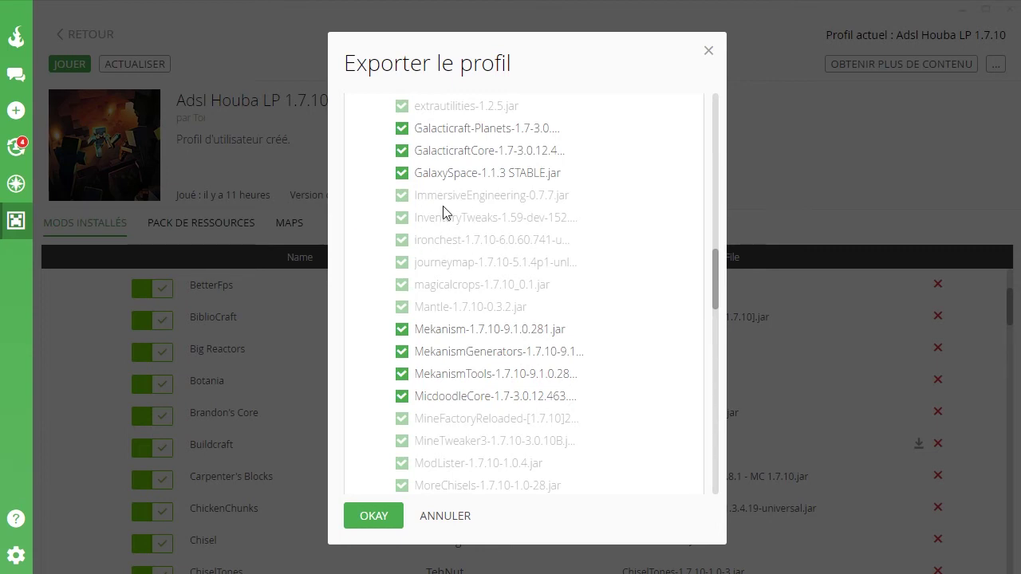
scroll(444, 207, "down", 4)
scroll(478, 240, "down", 3)
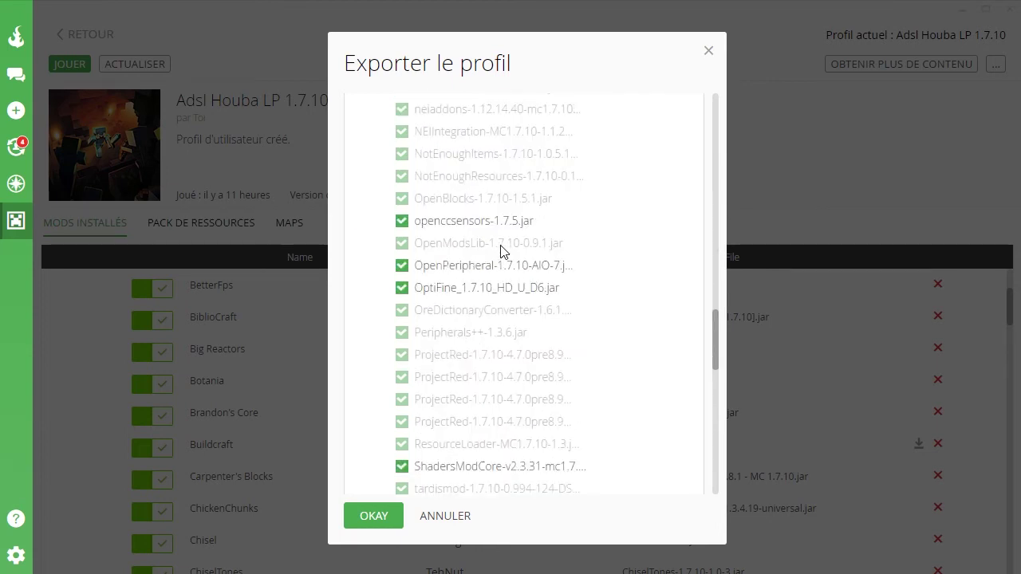
left_click(402, 288)
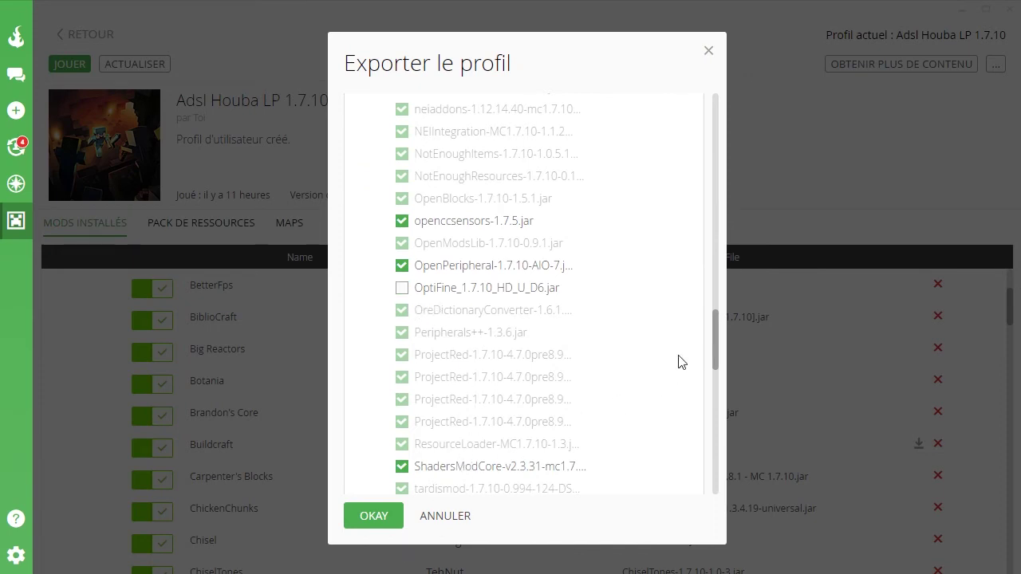
- Check the contents of the config folder in the export list and collapse both the config and mods folders
scroll(716, 345, "down", 1)
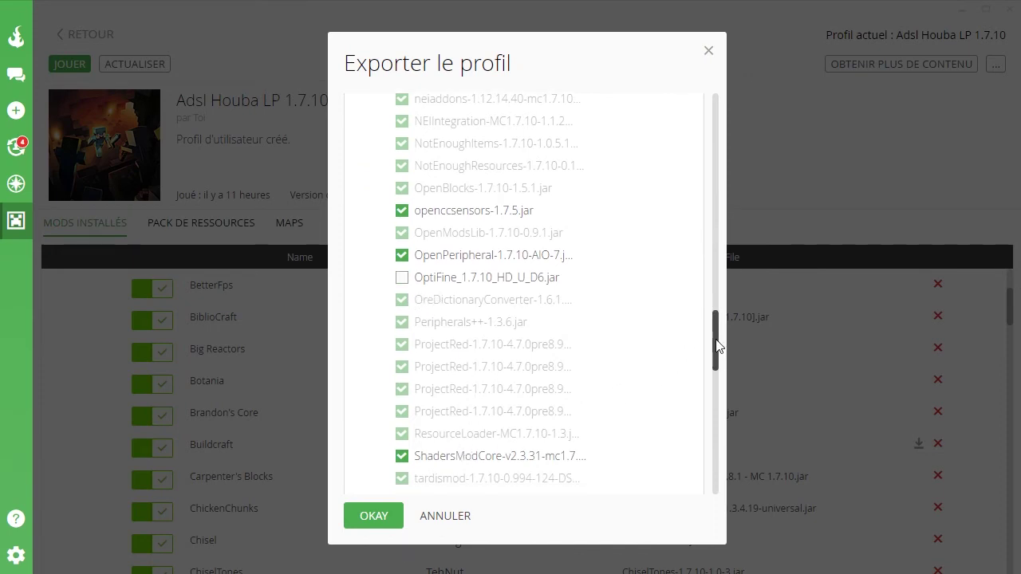
left_click_drag(716, 345, 715, 123)
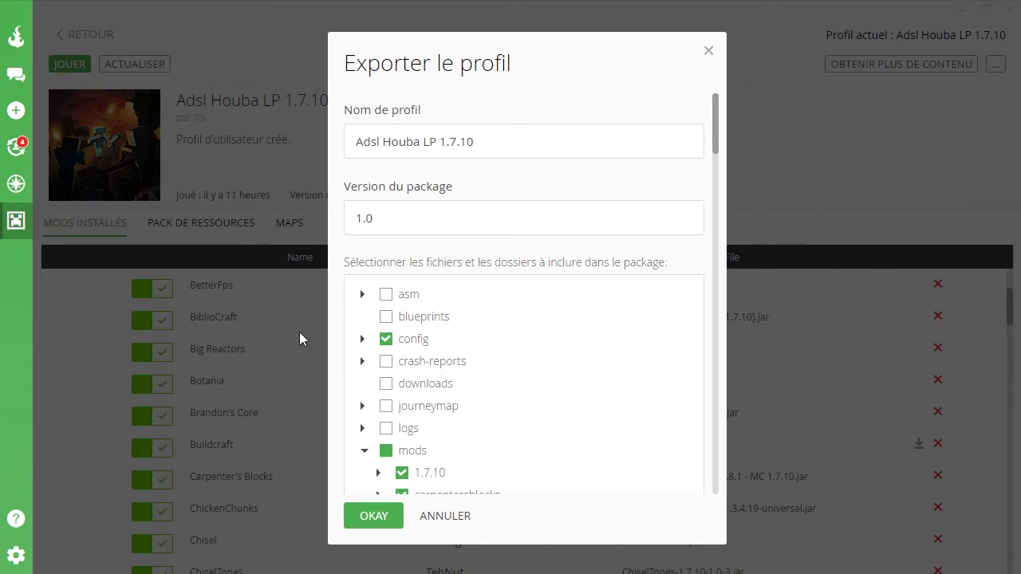
left_click(364, 339)
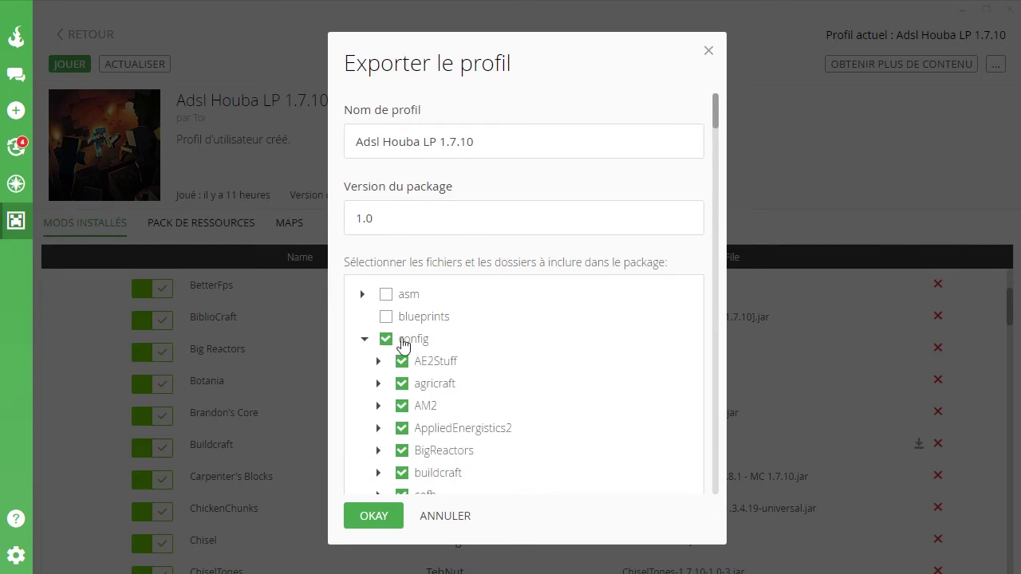
left_click(364, 339)
scroll(451, 385, "down", 4)
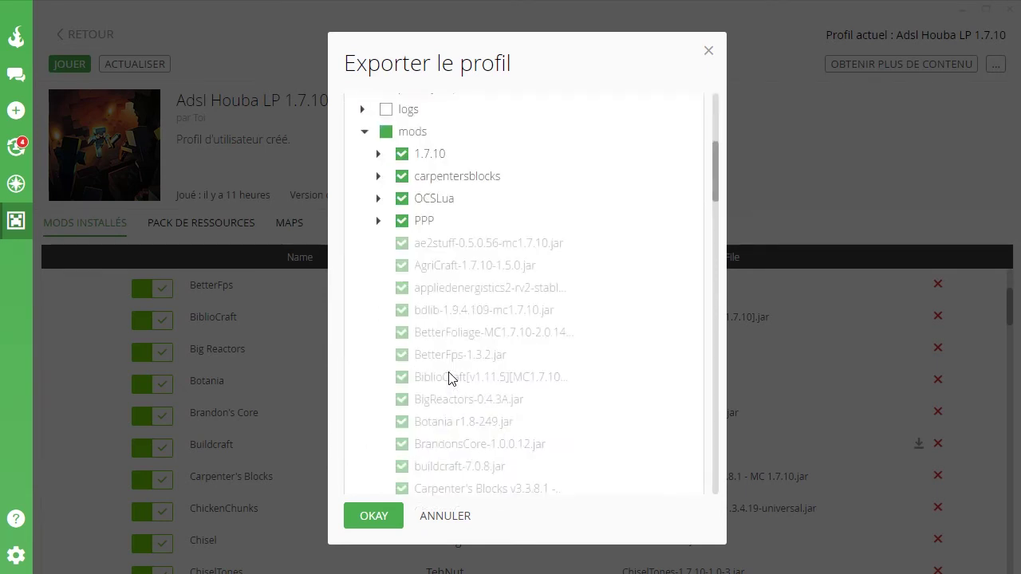
scroll(391, 303, "up", 2)
left_click(365, 292)
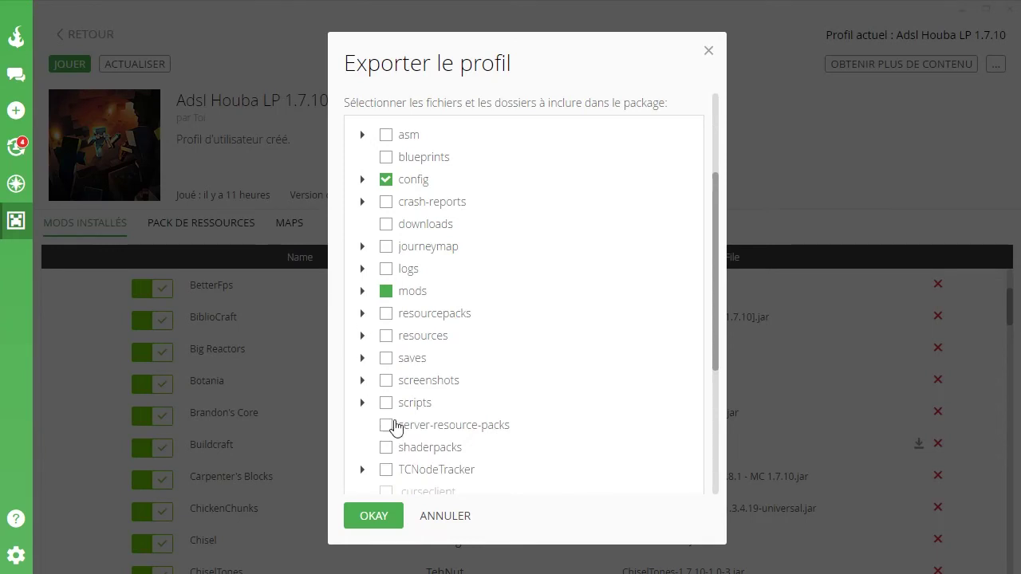
- Include the resources folder with its houba screenshots in the export package and collapse it again
left_click(364, 336)
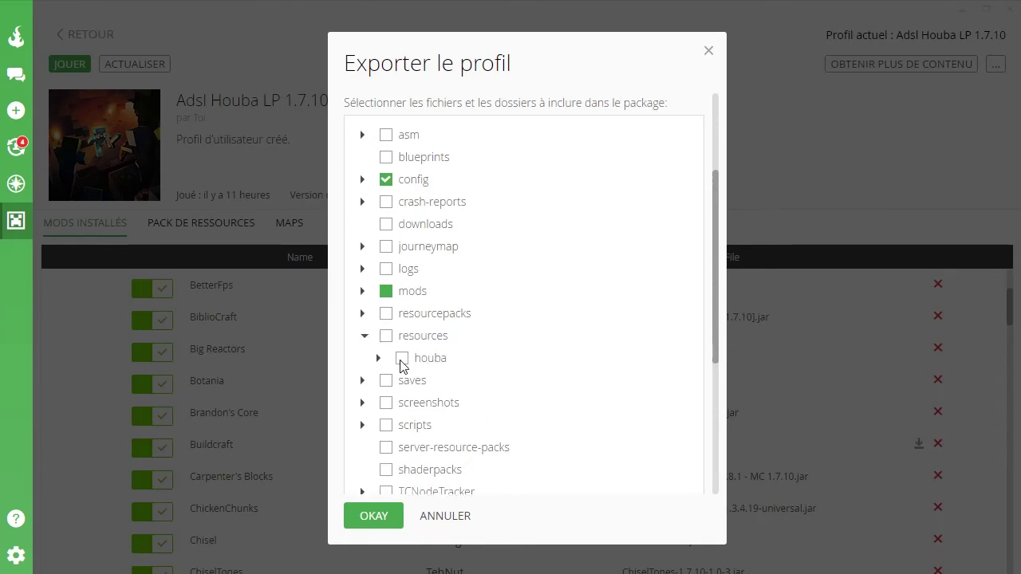
left_click(380, 359)
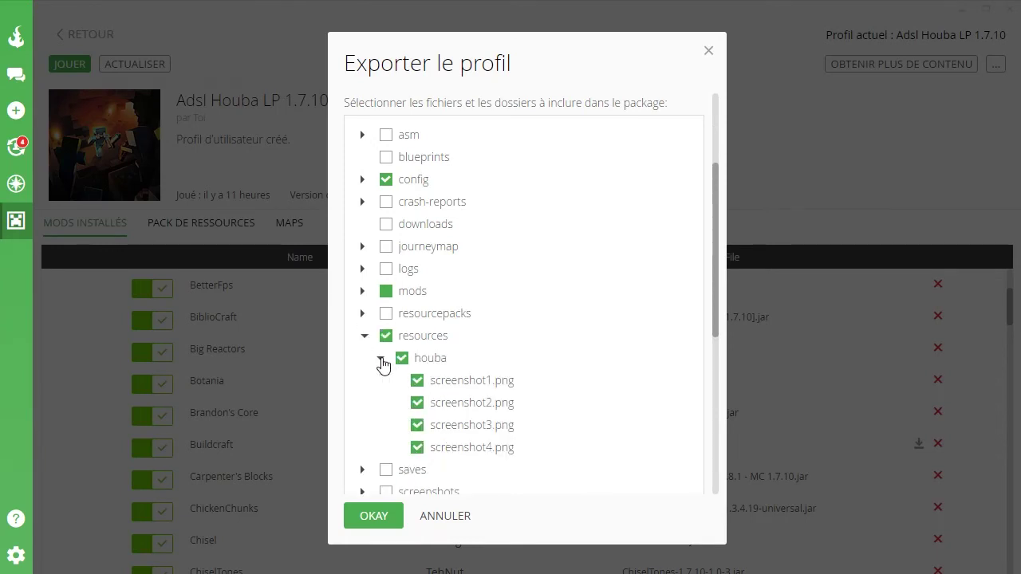
left_click(381, 360)
left_click(365, 336)
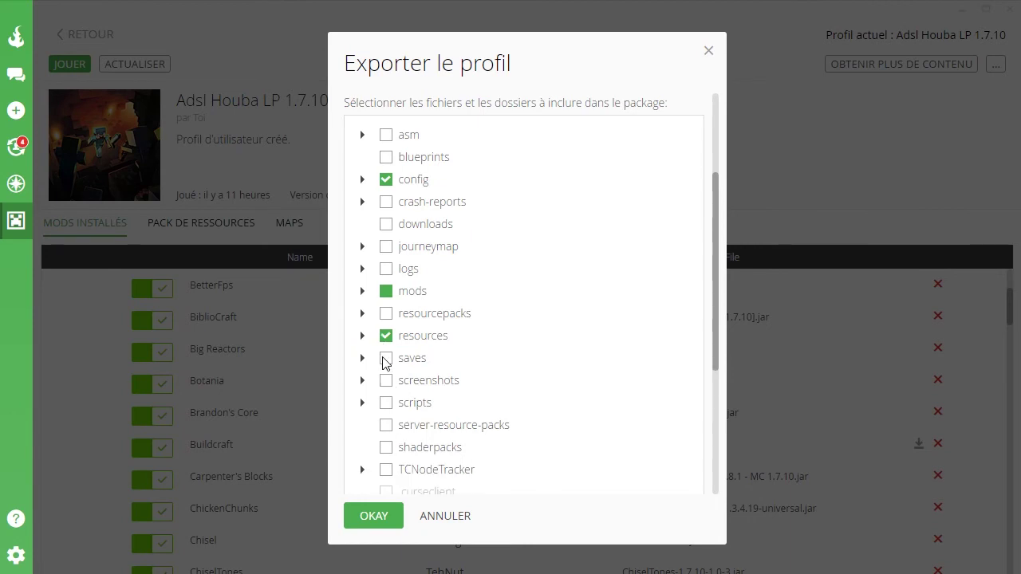
- Include only the let-s-play world from the saves folder, leaving out let-s-play-BACK, NEI and the four backup zips
left_click(385, 360)
left_click(362, 359)
scroll(430, 366, "down", 4)
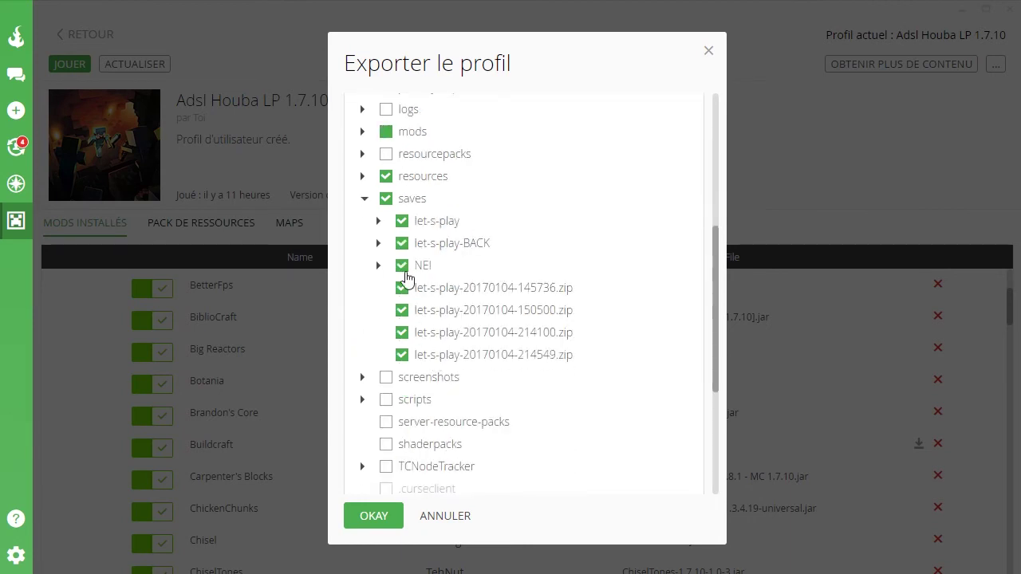
left_click(402, 243)
left_click(402, 265)
left_click(402, 288)
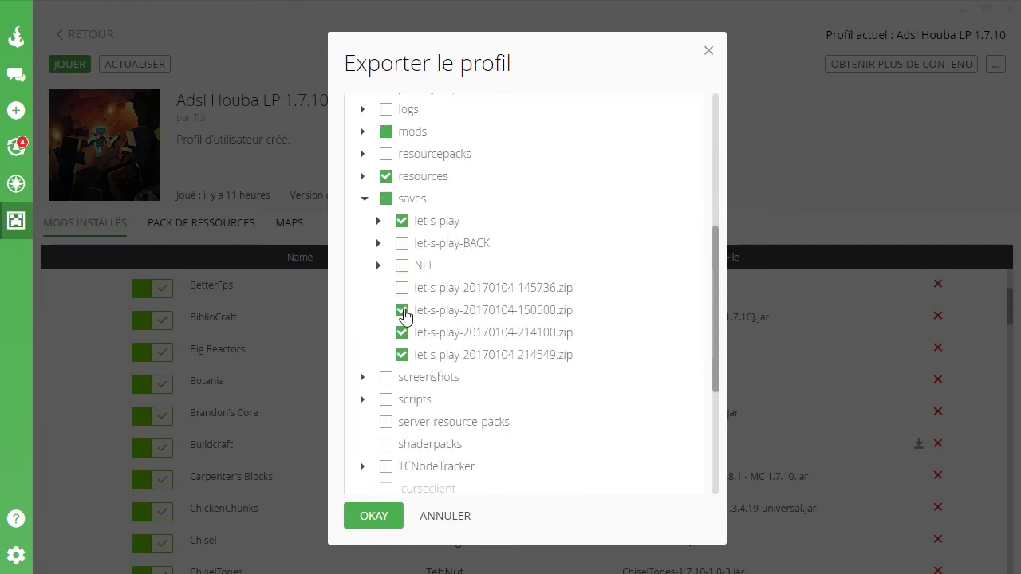
left_click(402, 311)
left_click(402, 332)
left_click(401, 355)
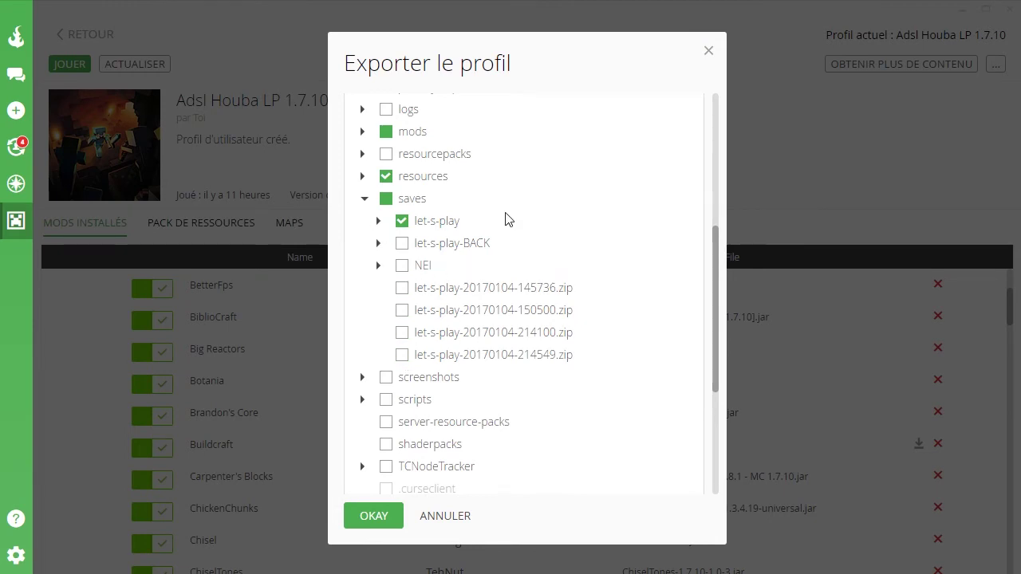
left_click(364, 199)
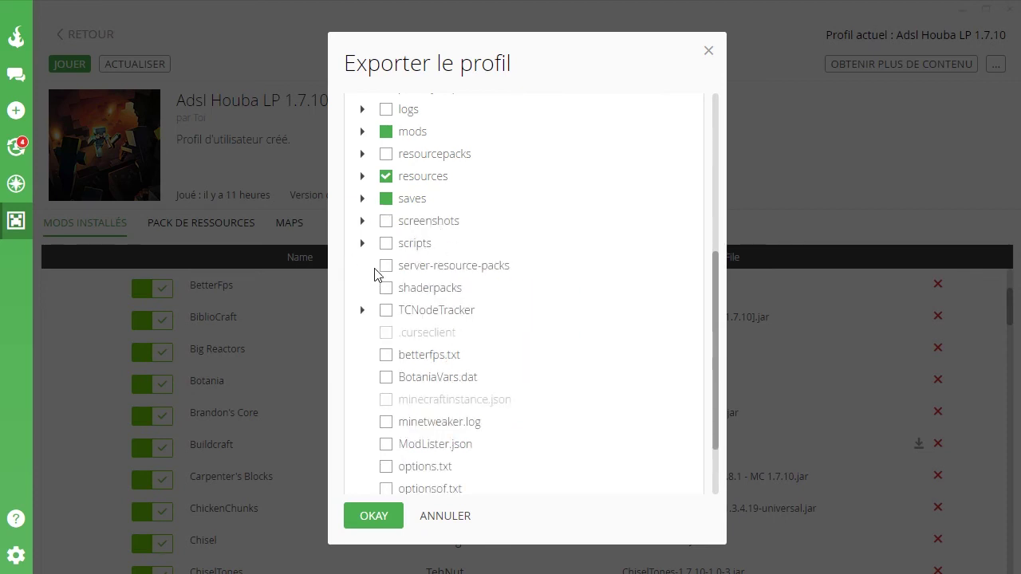
- Include the scripts folder in the export package and review the complete file and folder selection
left_click(386, 243)
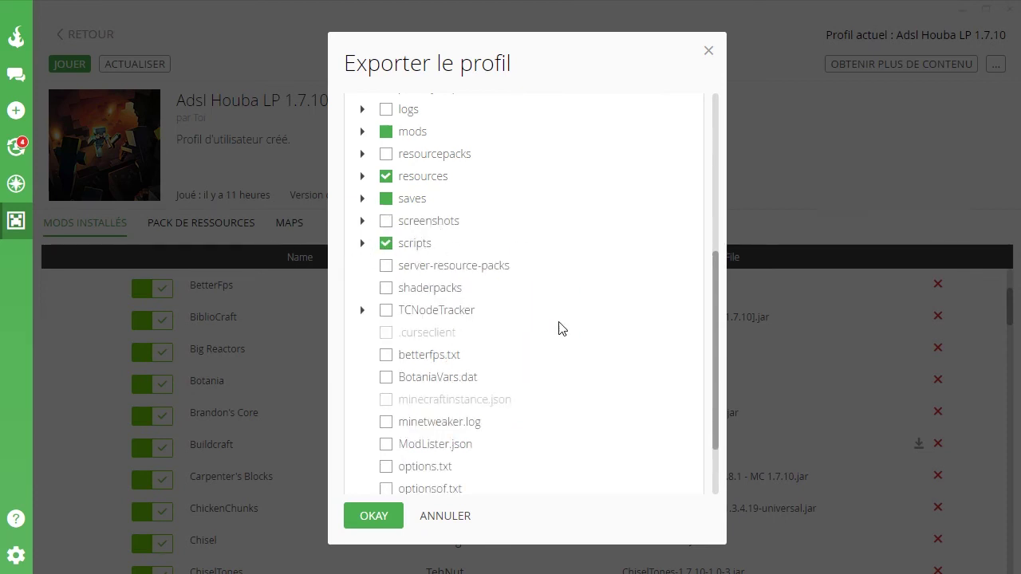
scroll(560, 328, "down", 2)
scroll(530, 411, "up", 2)
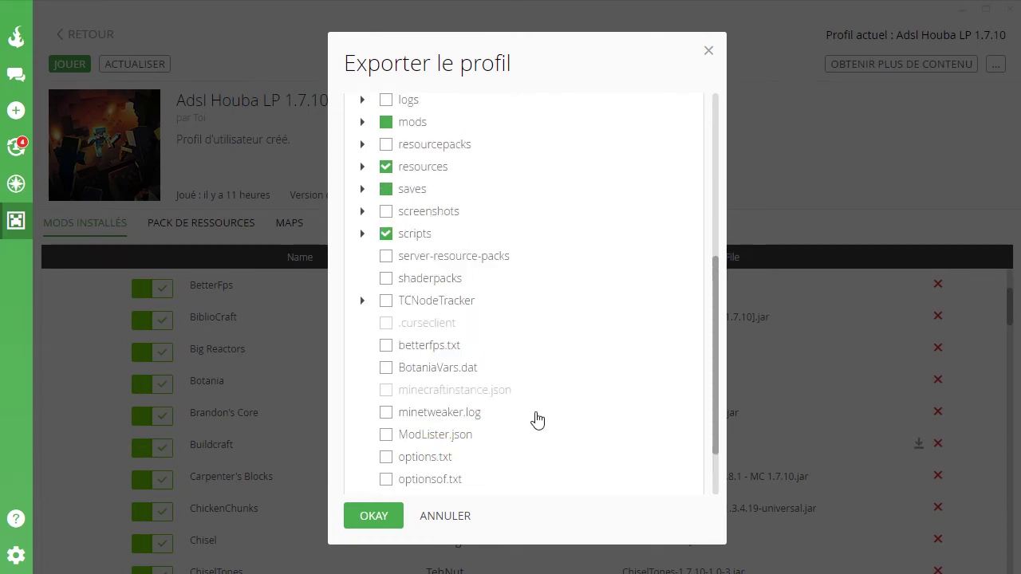
scroll(556, 299, "up", 5)
scroll(533, 280, "down", 2)
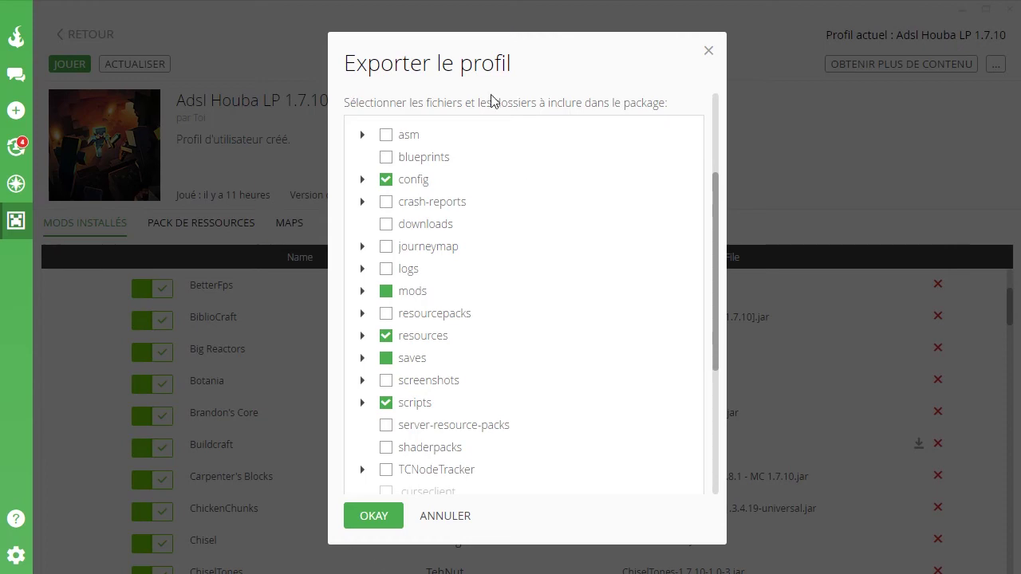
- Switch to the browser and look through the mods in the Non-CurseForge Mods with Open Use Licenses spreadsheet
left_click(455, 531)
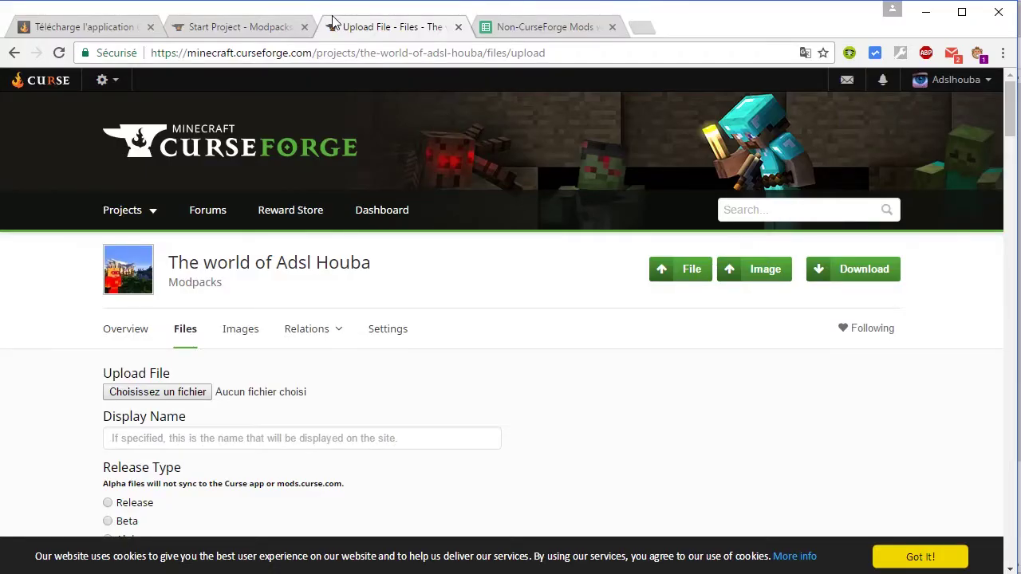
left_click(542, 27)
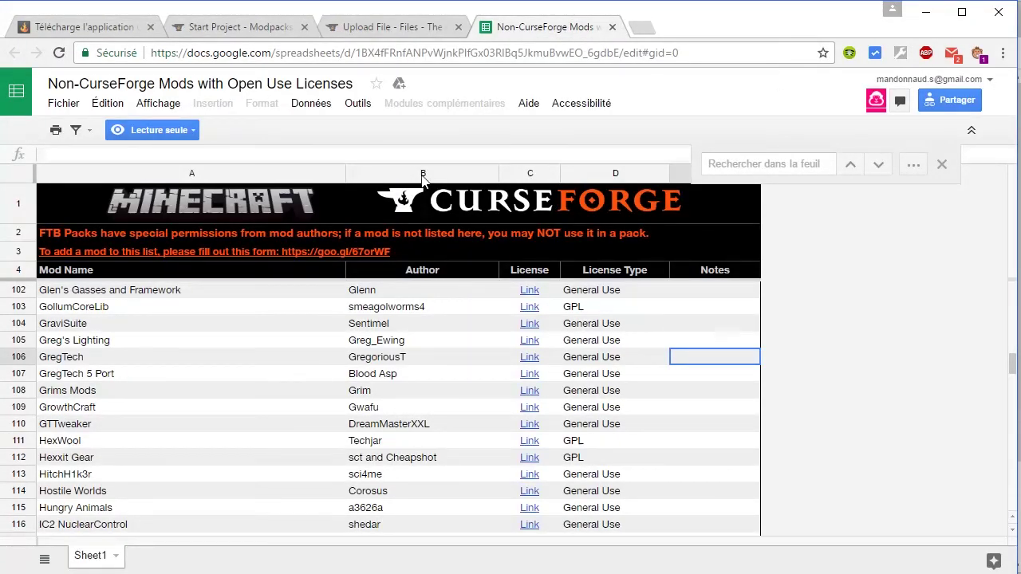
scroll(458, 410, "up", 18)
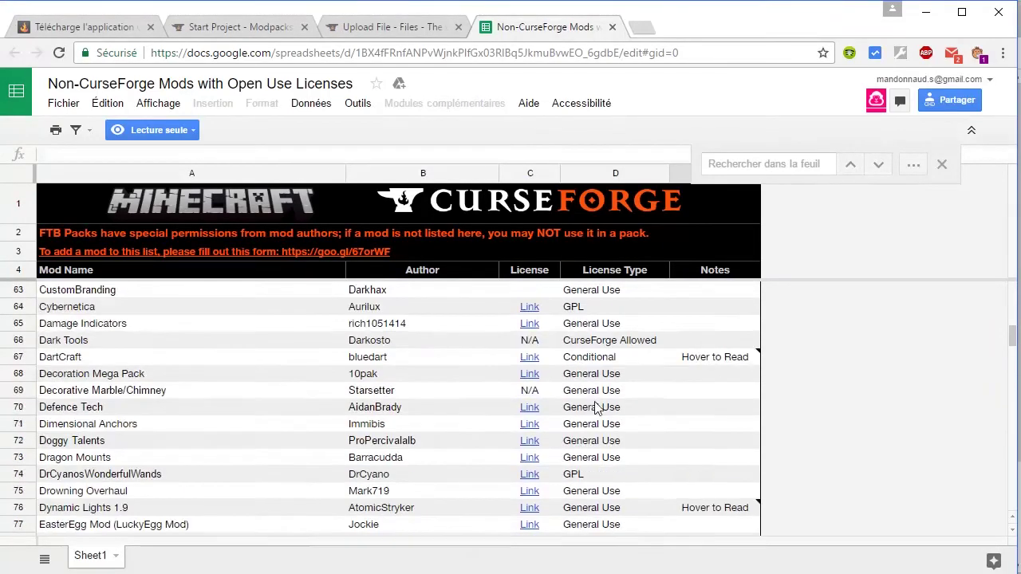
scroll(851, 321, "up", 14)
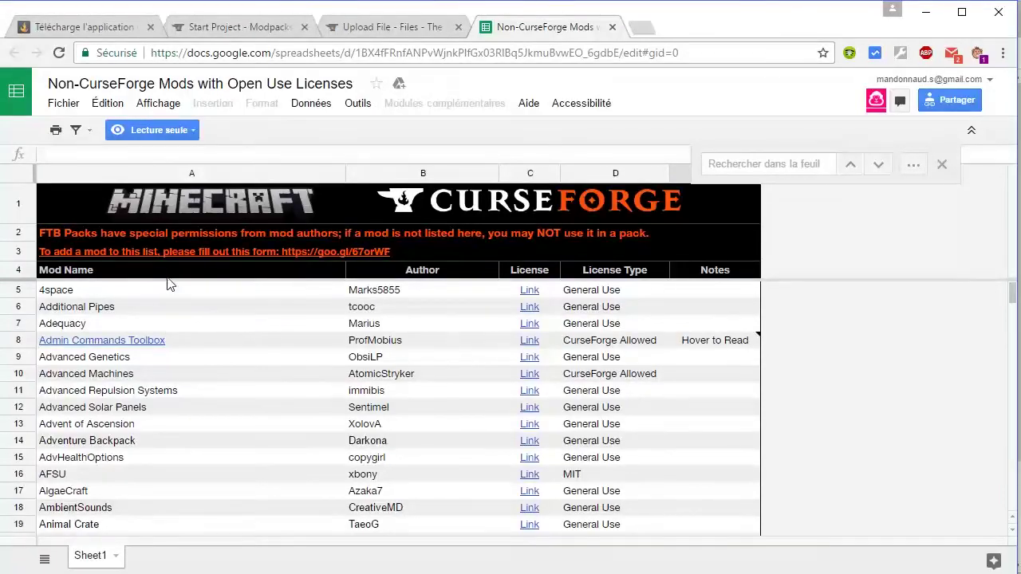
scroll(423, 291, "down", 7)
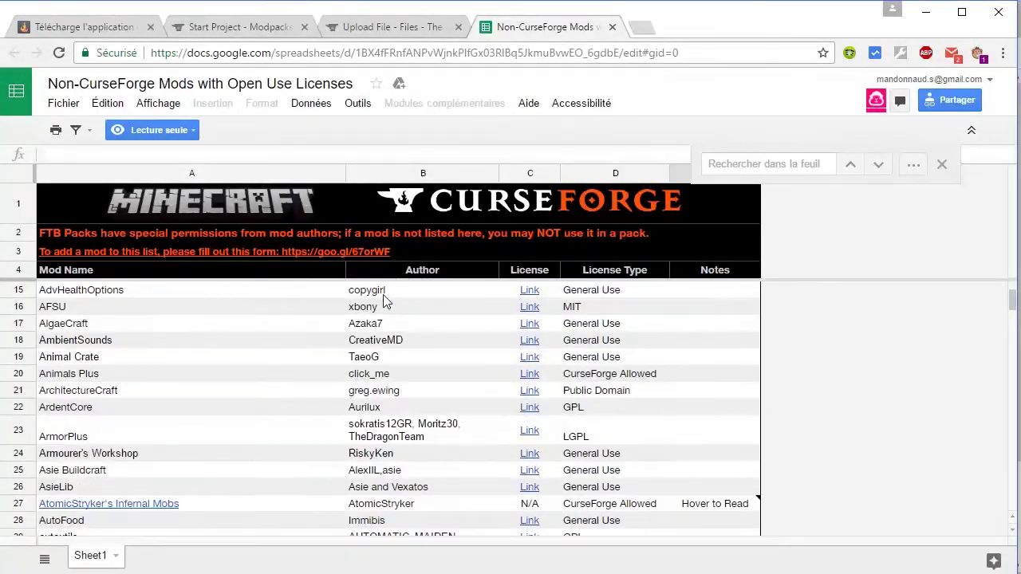
scroll(381, 369, "down", 20)
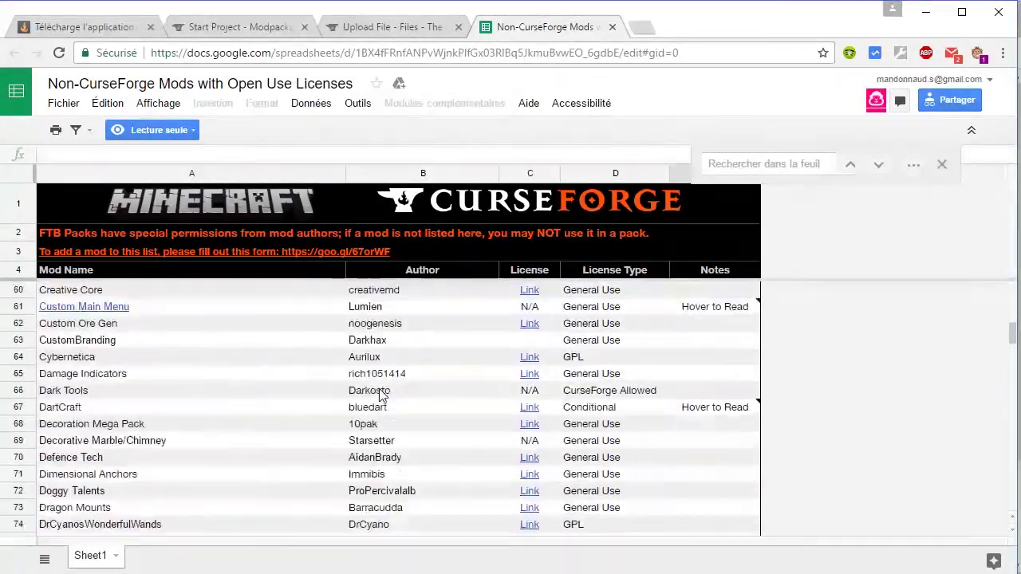
- Search the licensed mods spreadsheet for "mekanis" and look over the entries around the match
left_click(758, 166)
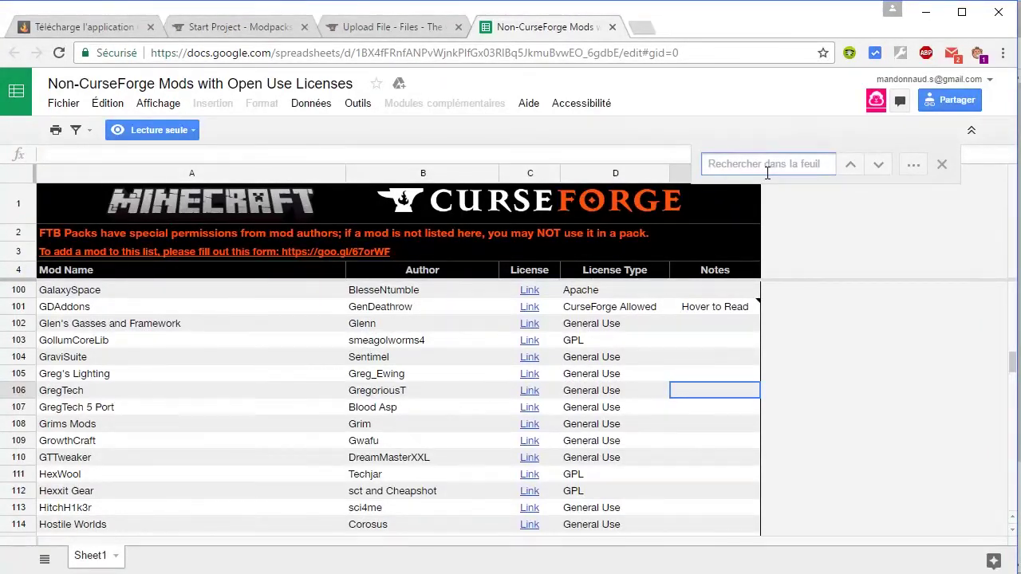
type("meka")
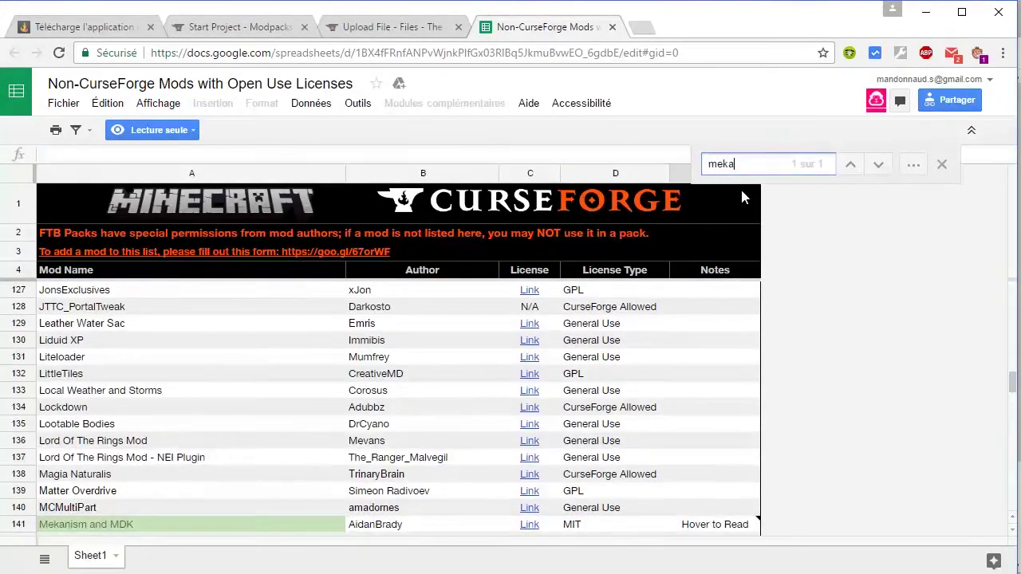
type("n")
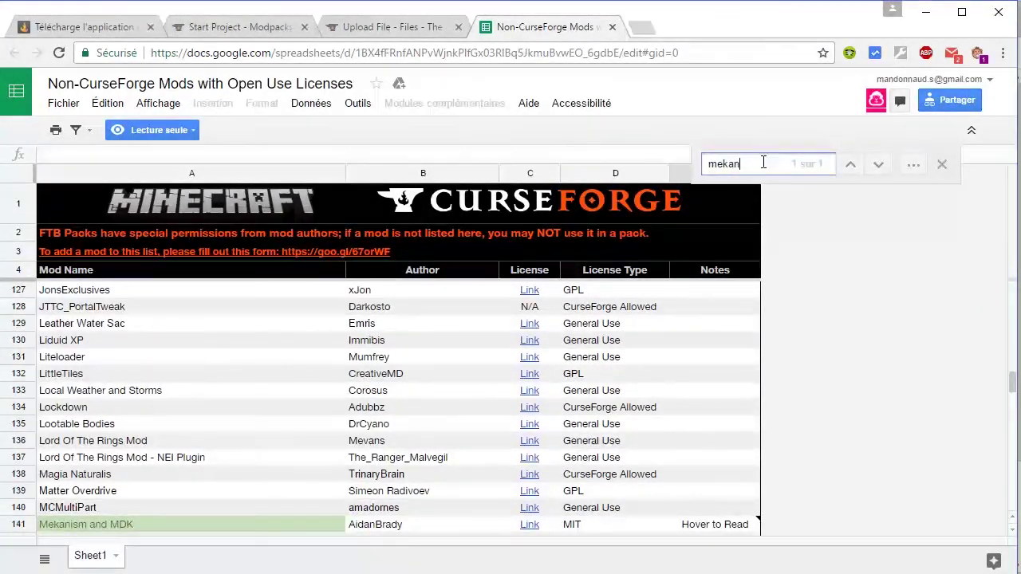
type("is")
scroll(574, 343, "up", 5)
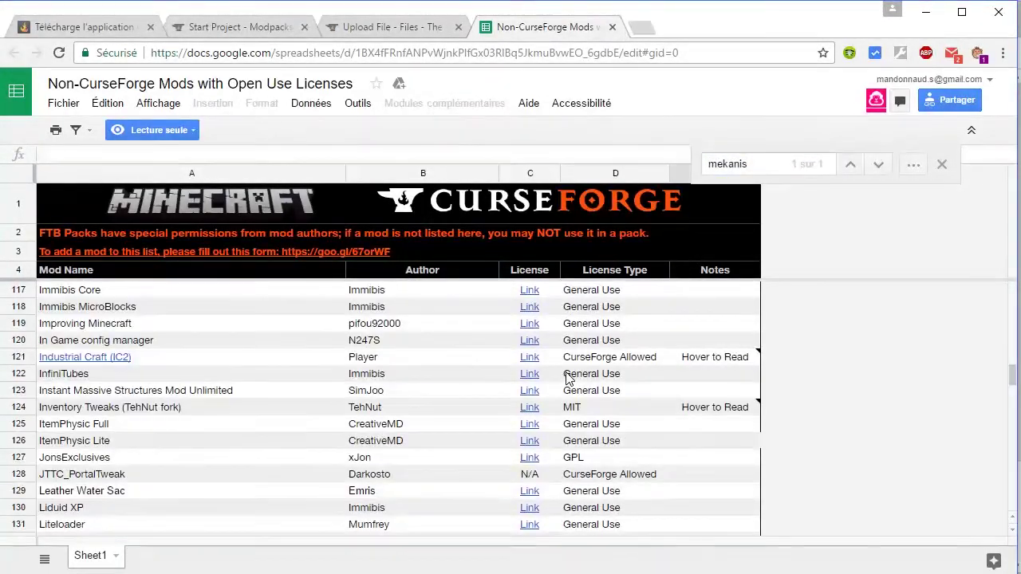
- From the modpack's upload form, browse to the Documents > Curse > Minecraft > Export folder and look at the exported zips without uploading one
scroll(574, 349, "down", 8)
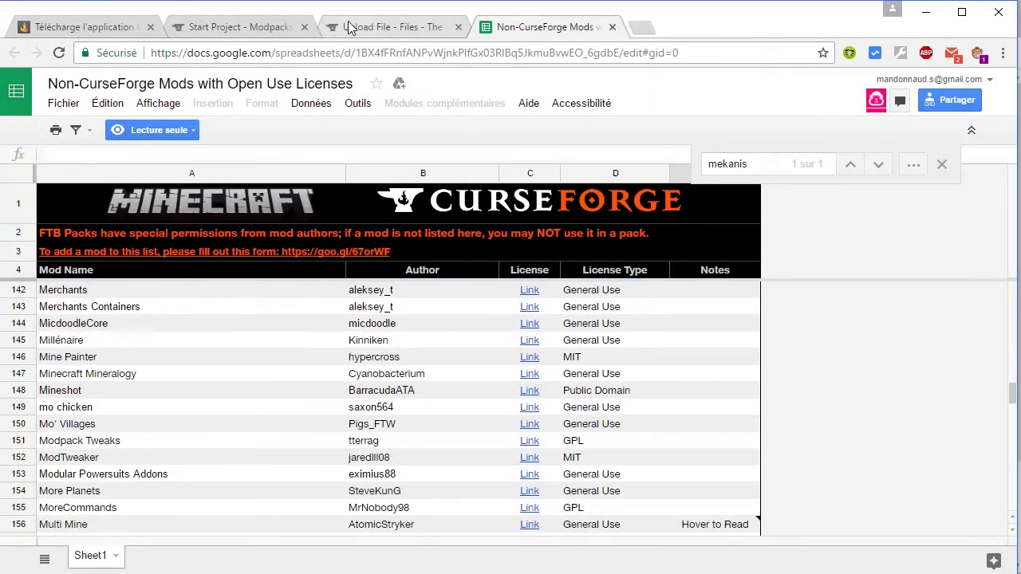
left_click(383, 26)
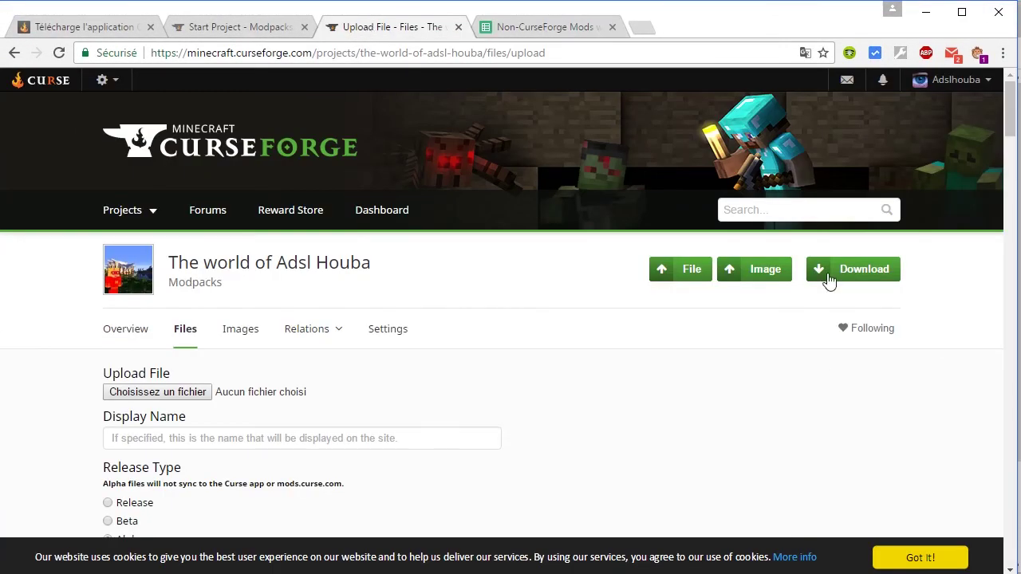
left_click(186, 394)
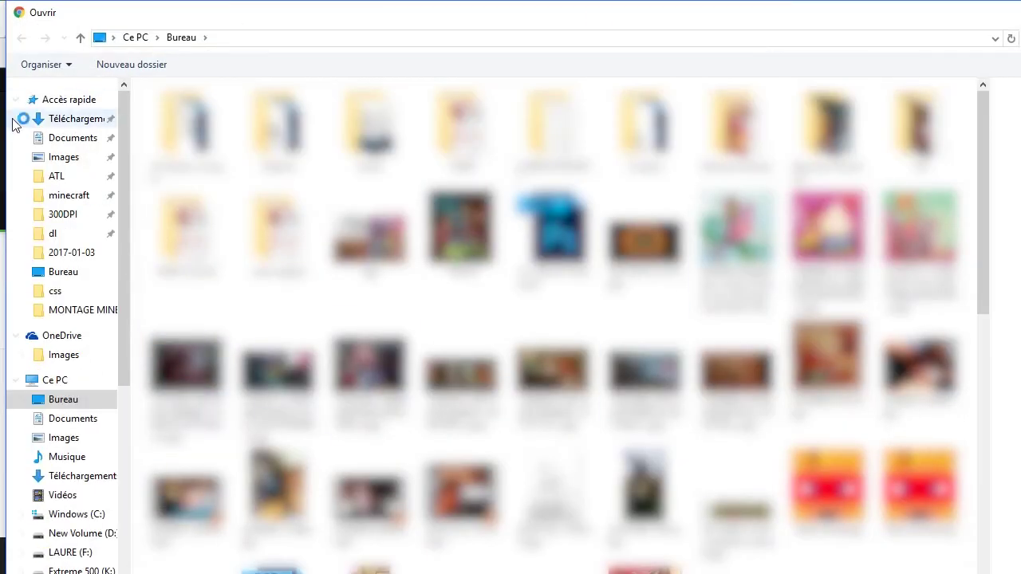
left_click(73, 137)
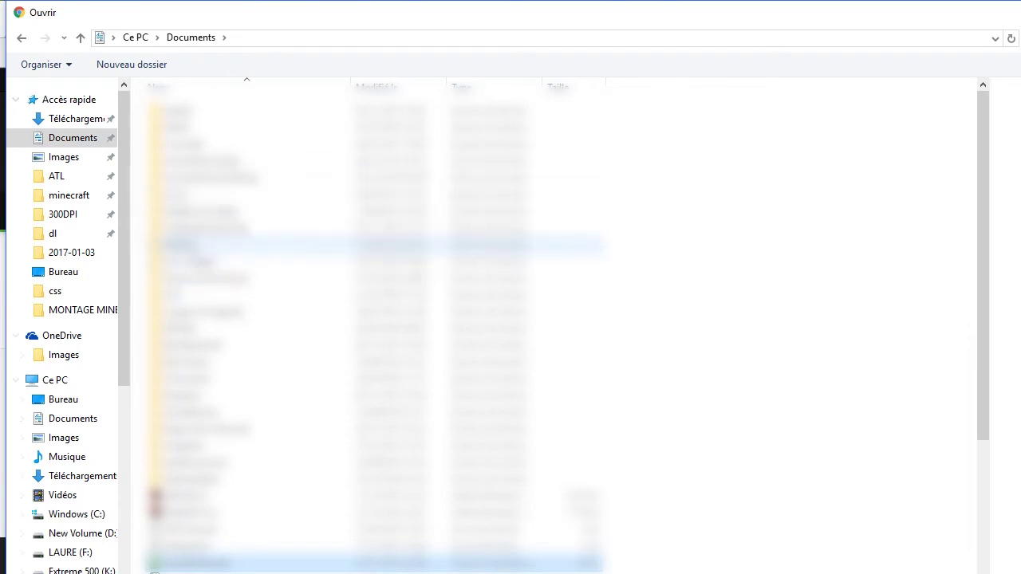
left_click(375, 195)
double_click(375, 195)
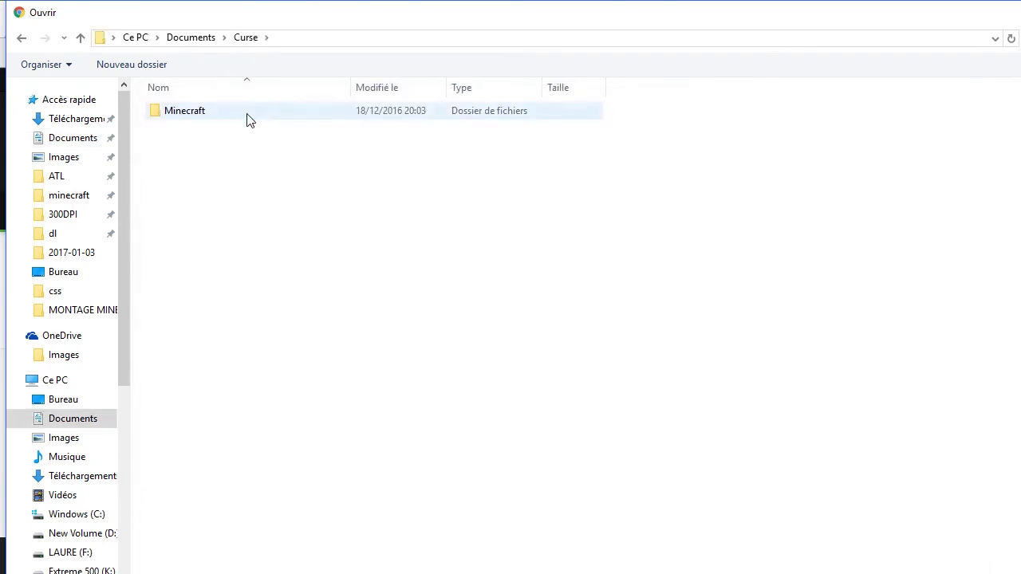
double_click(164, 111)
double_click(187, 126)
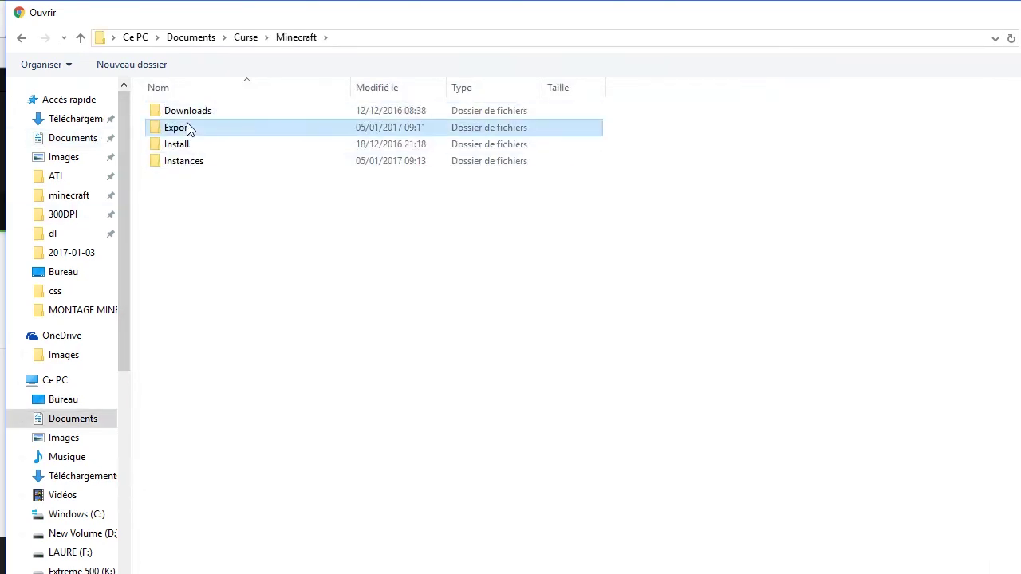
left_click(256, 161)
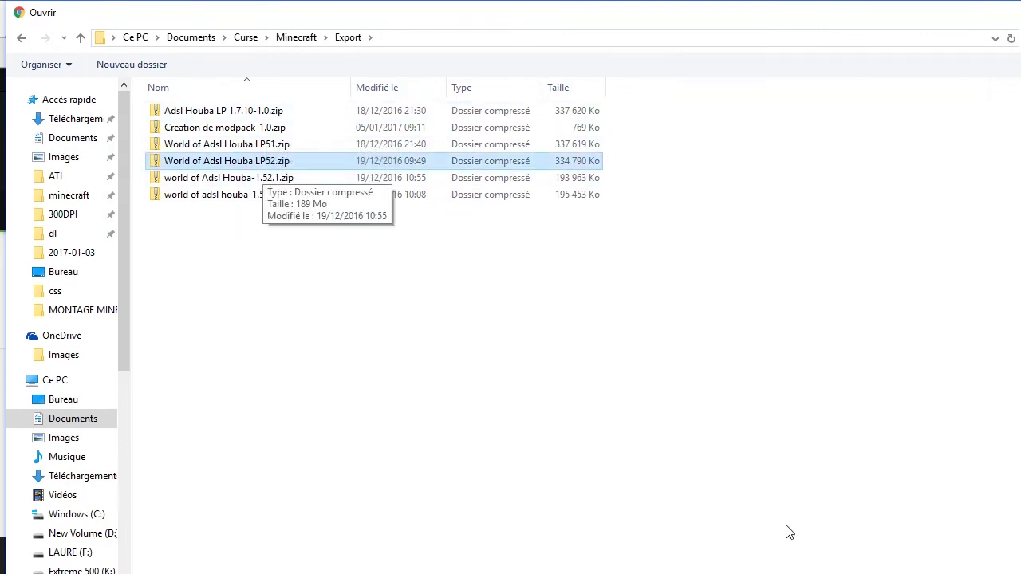
left_click(311, 179)
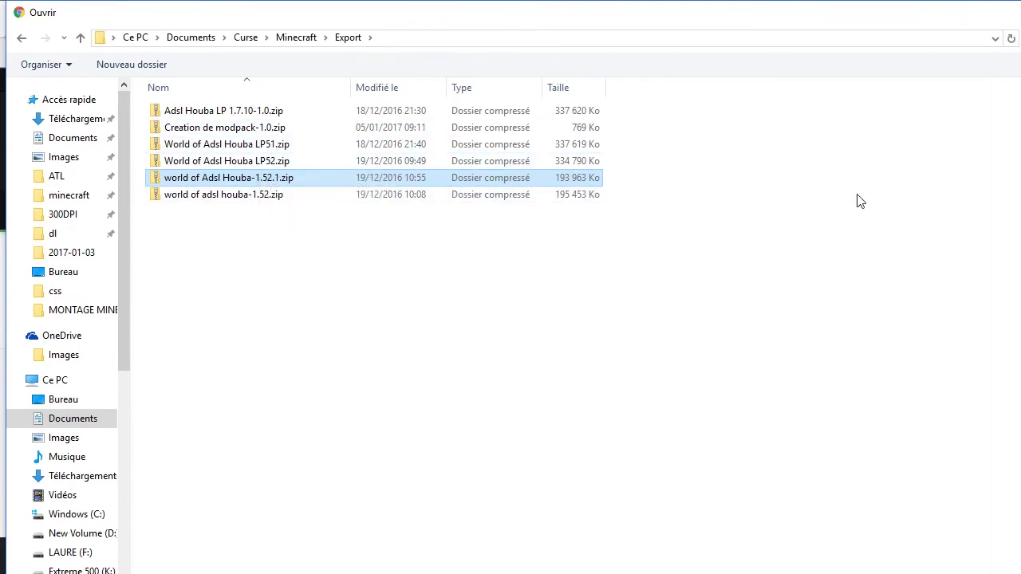
key("Escape")
- Go over the display name and changelog fields of the upload form and set the release type to Release
scroll(622, 358, "down", 3)
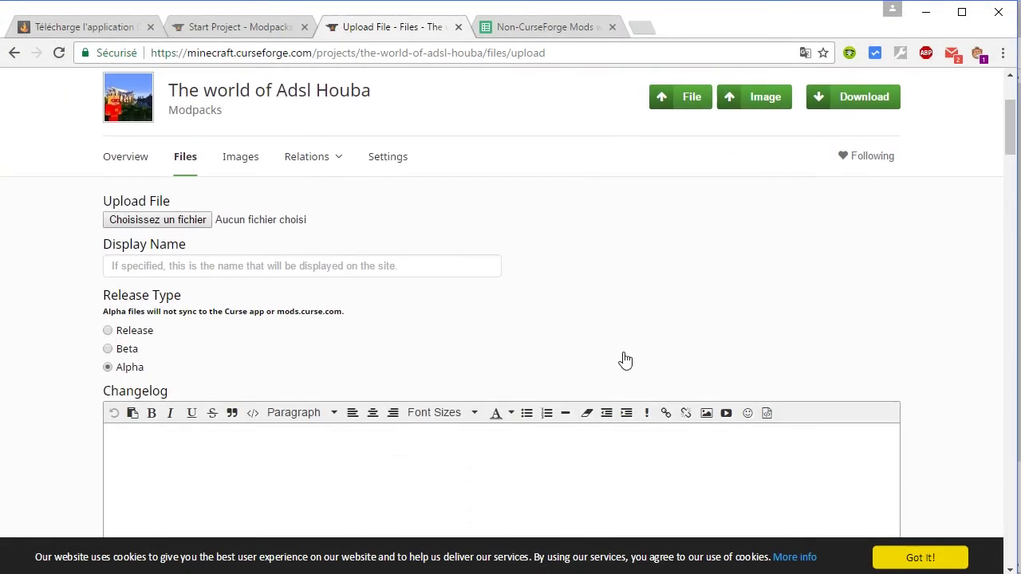
left_click(116, 196)
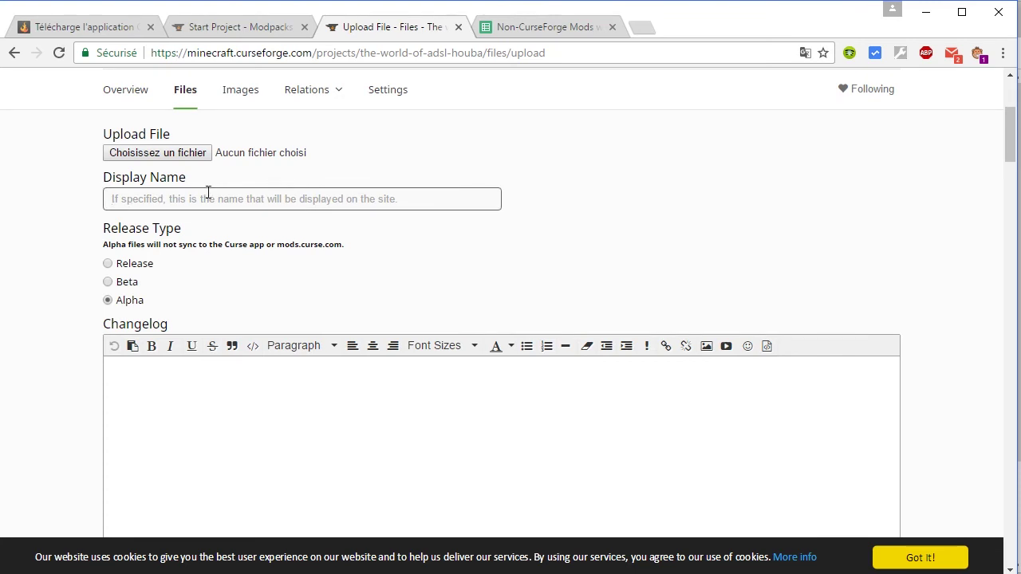
left_click(232, 431)
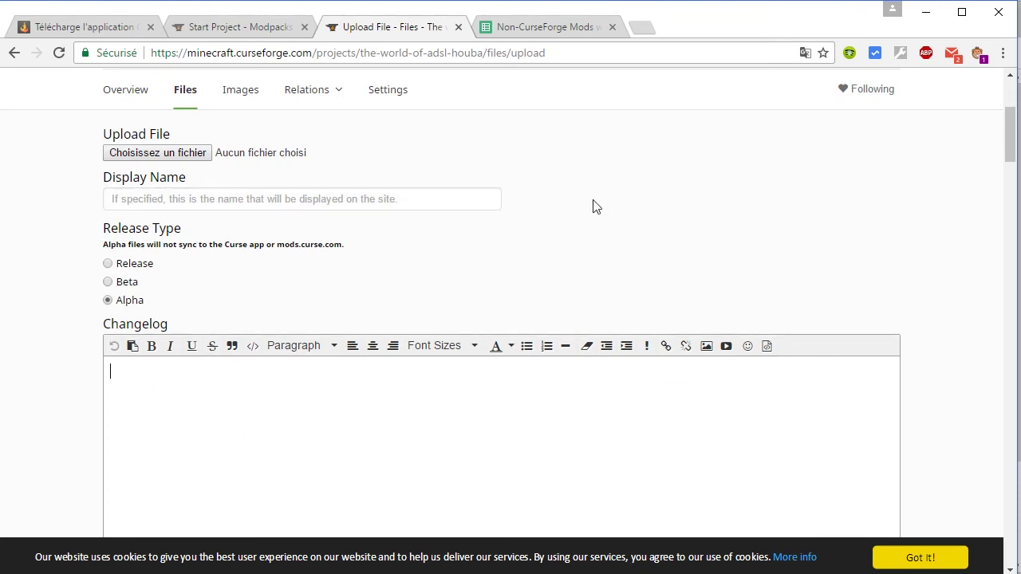
left_click(158, 265)
left_click(139, 284)
left_click(124, 303)
left_click(150, 267)
- Mark Minecraft 1.7.10 as the supported version for the uploaded file
scroll(219, 233, "down", 2)
scroll(343, 311, "down", 6)
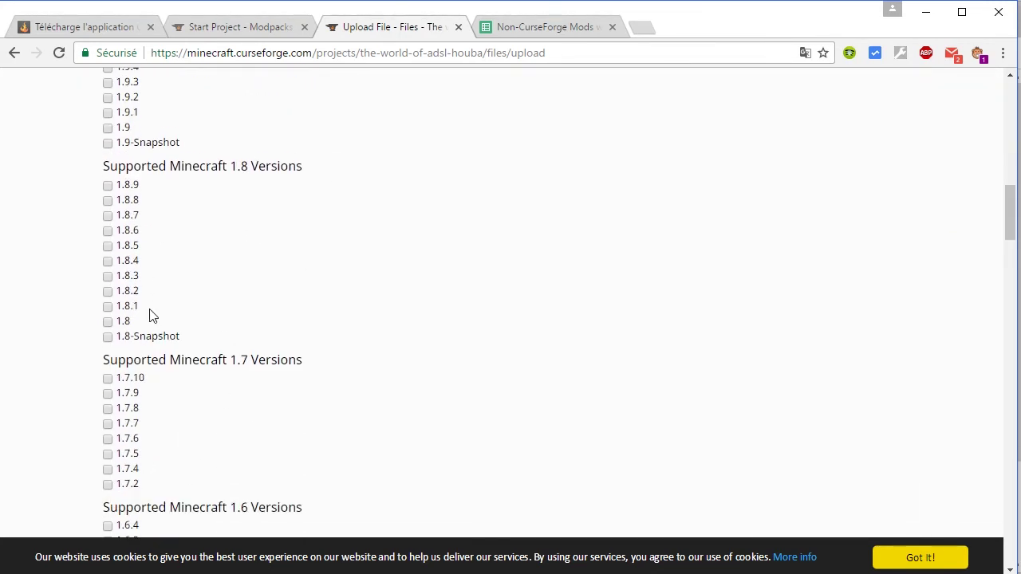
left_click(108, 378)
scroll(310, 423, "down", 2)
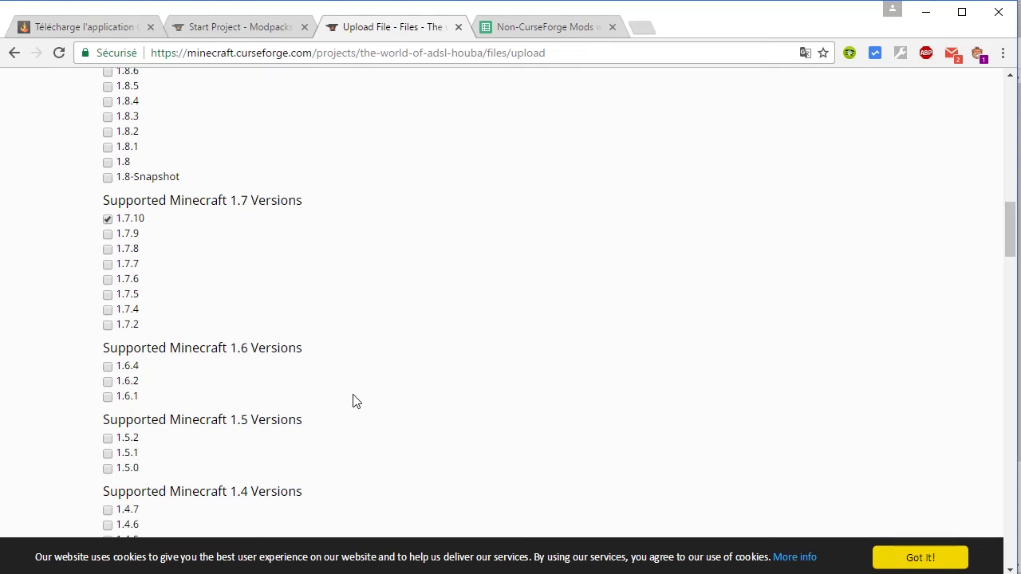
scroll(351, 375, "up", 3)
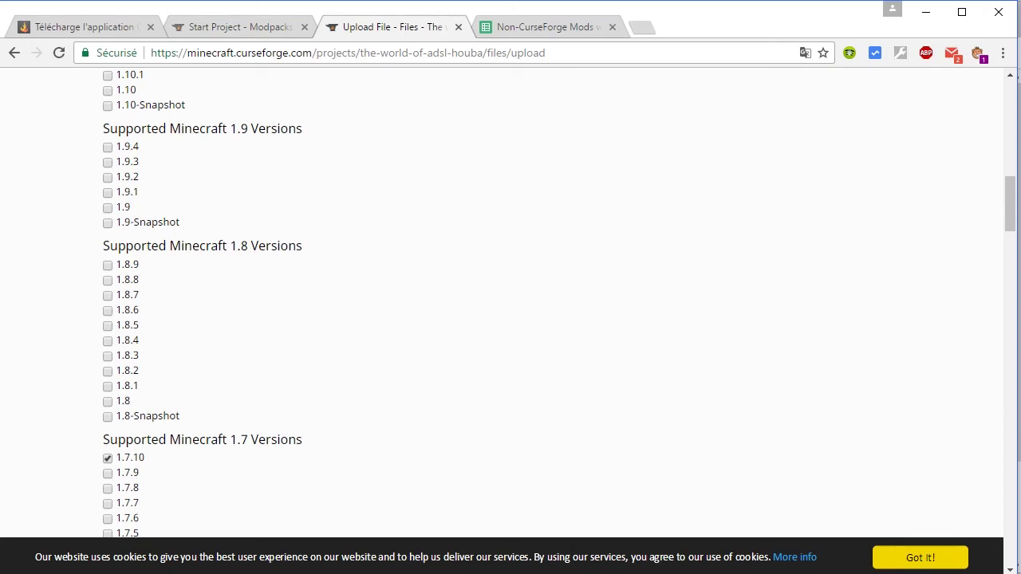
- Switch to Notepad and examine the note on mods not allowed to be redistributed, including the InventoryTweaks and OptiFine entries
key("alt+Tab")
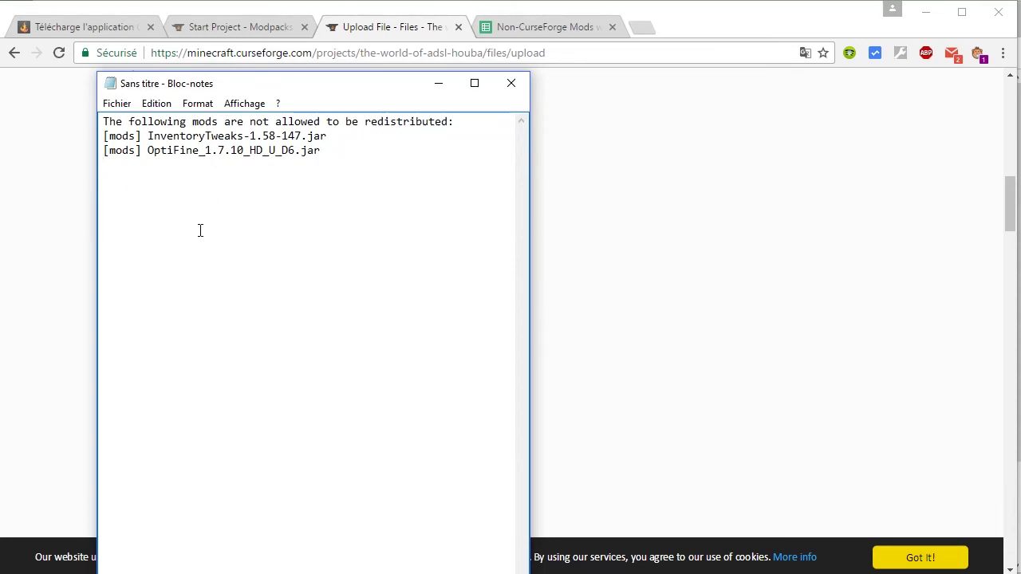
left_click_drag(110, 121, 471, 187)
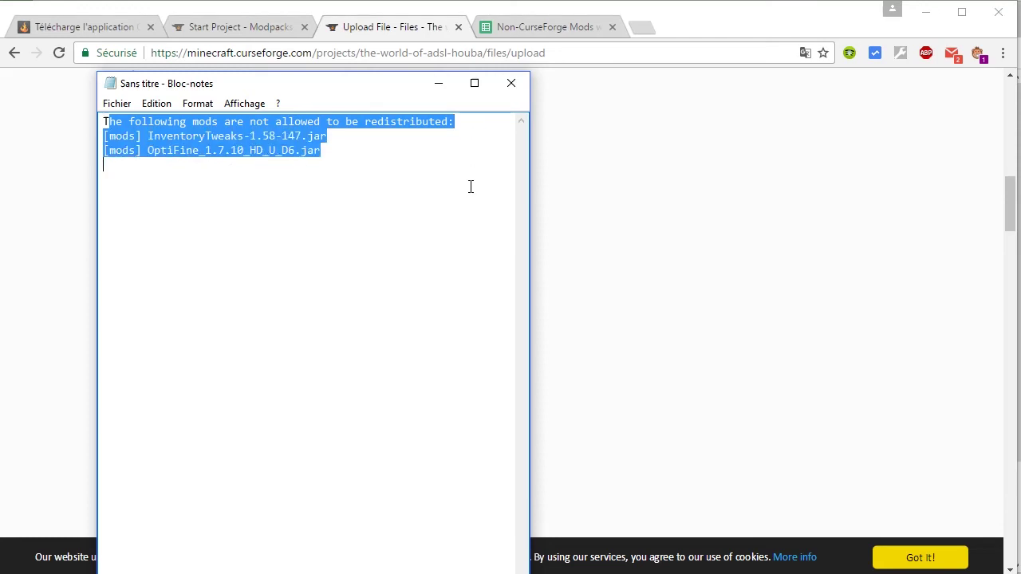
left_click(431, 201)
left_click_drag(143, 136, 326, 136)
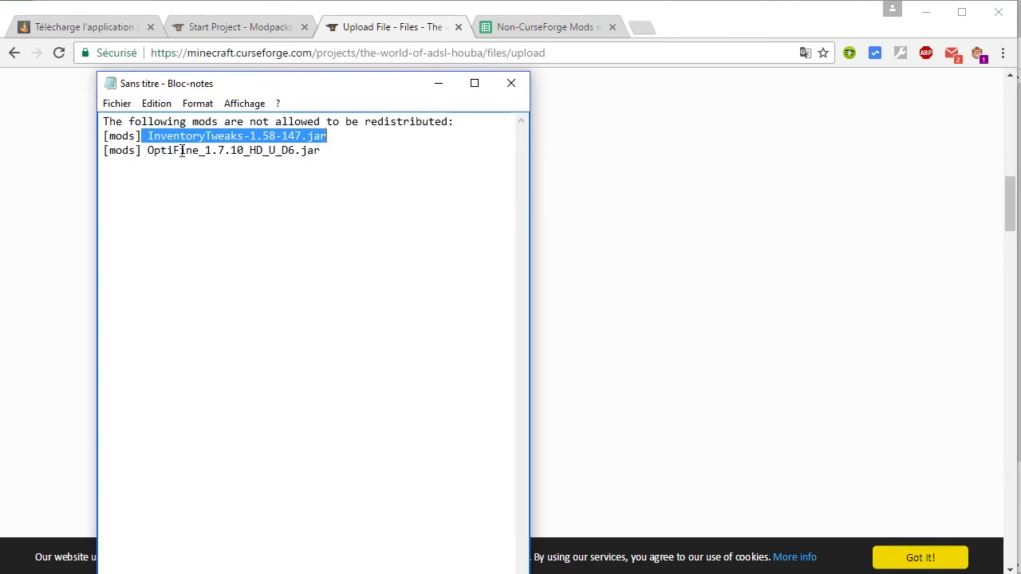
left_click_drag(153, 151, 336, 158)
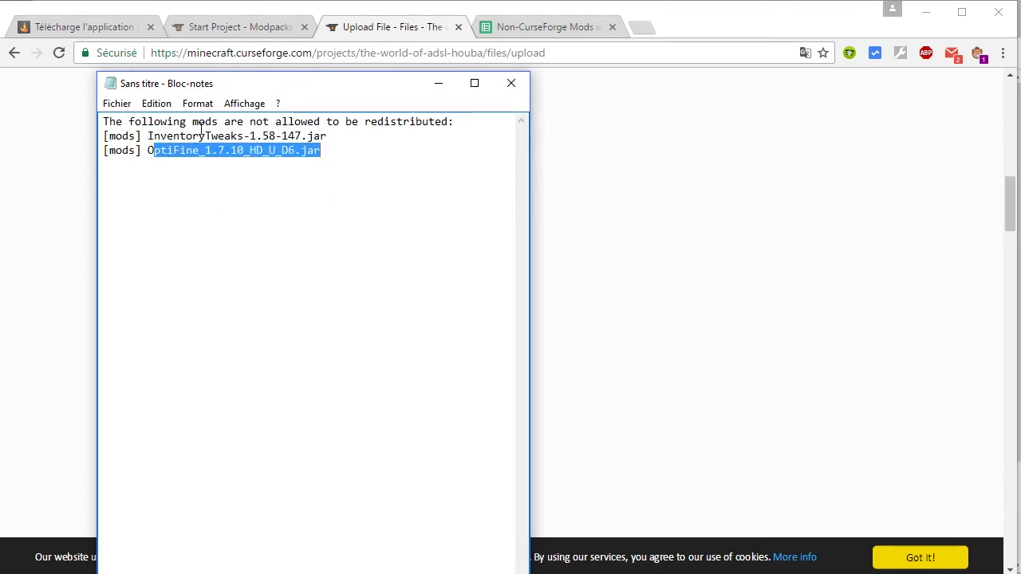
left_click_drag(144, 138, 346, 132)
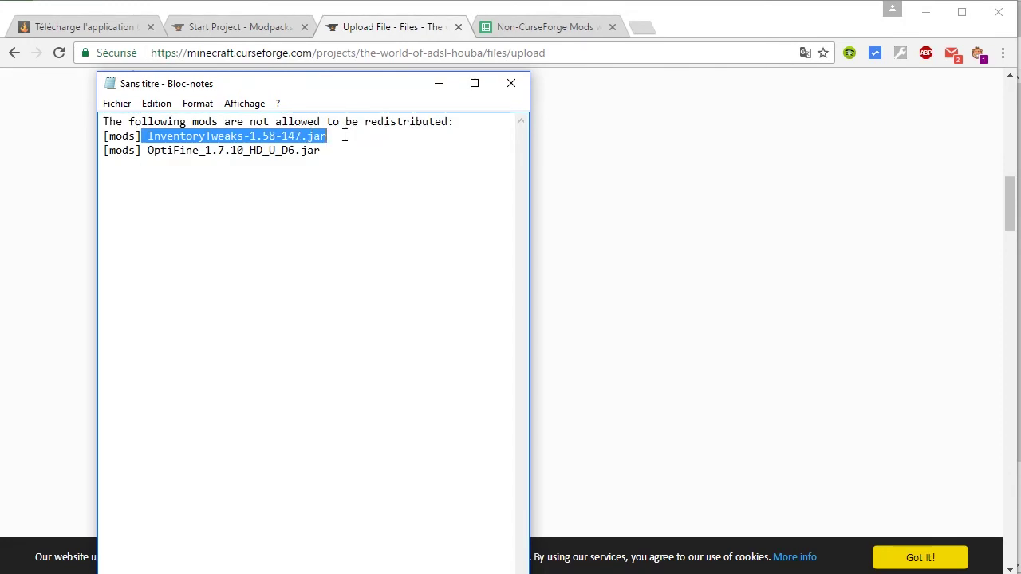
left_click(333, 136)
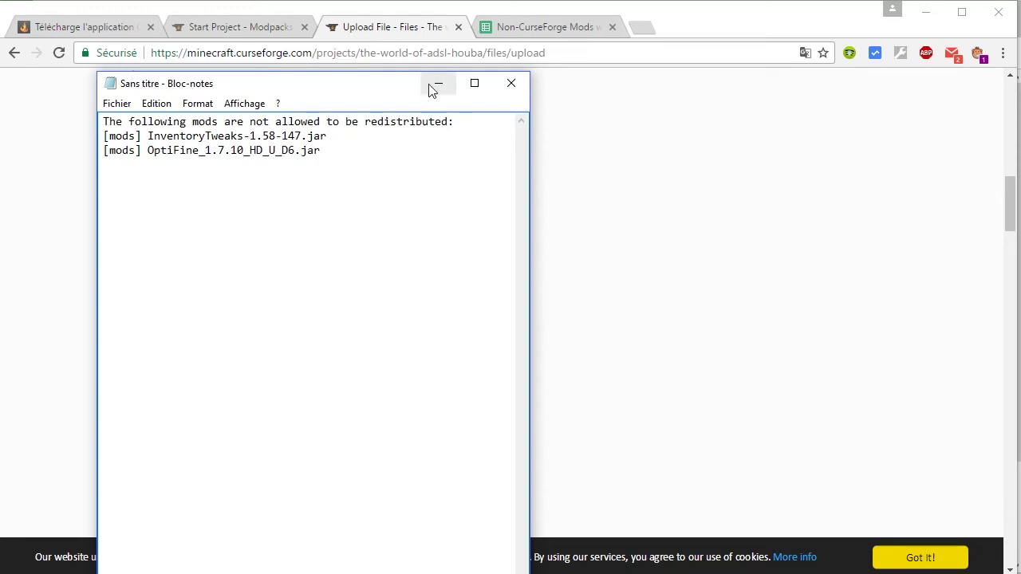
left_click_drag(123, 121, 360, 179)
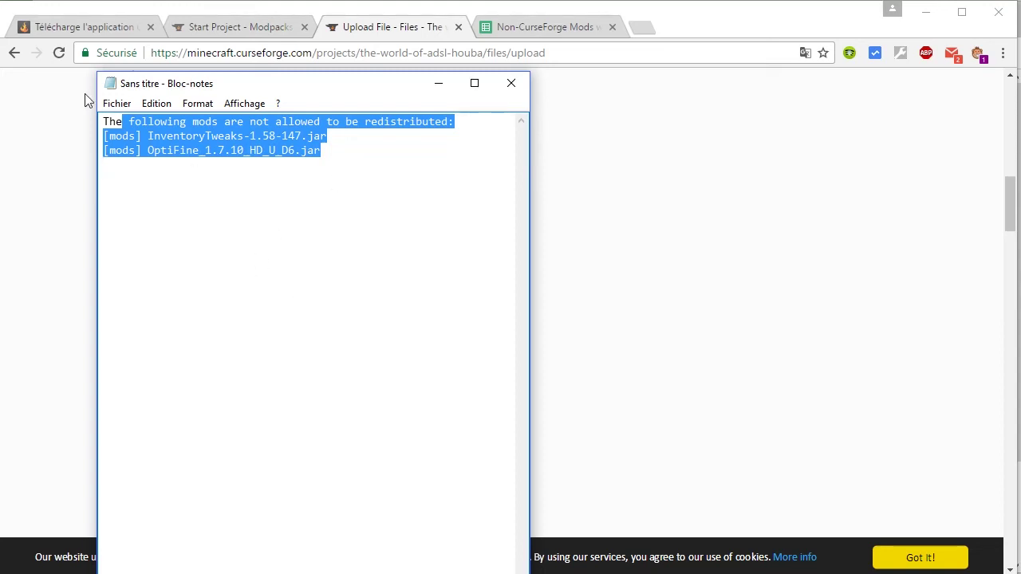
left_click(331, 199)
left_click(437, 83)
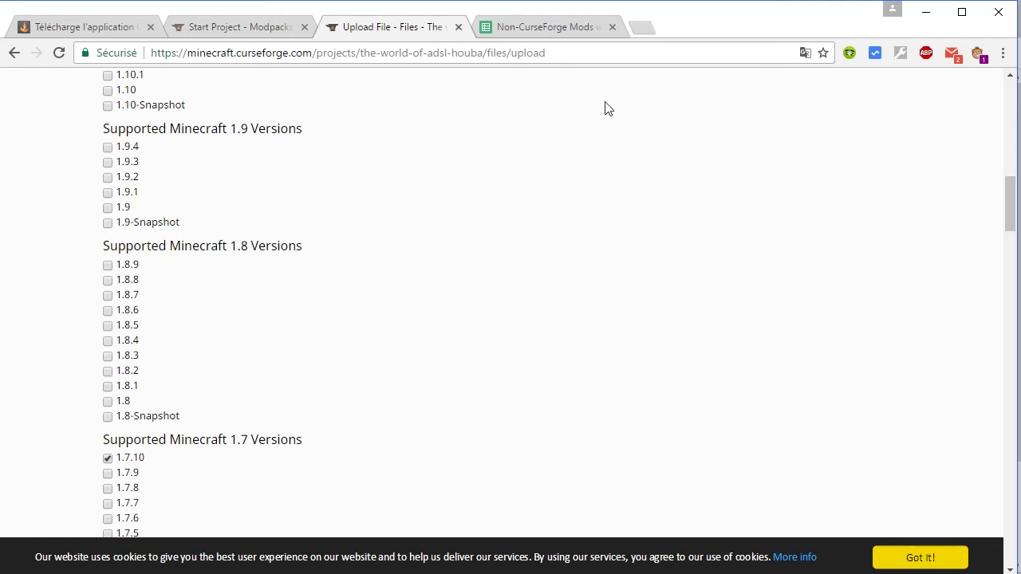
- Switch to the Curse launcher and look through the installed mods of the Adsl Houba LP 1.7.10 profile, including their authors and available updates
left_click(925, 15)
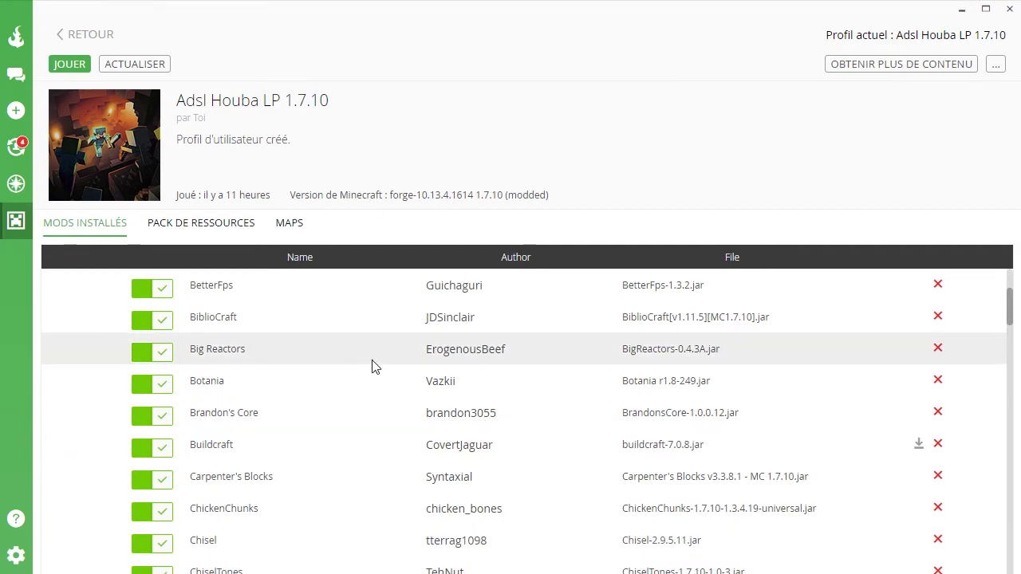
scroll(365, 453, "down", 5)
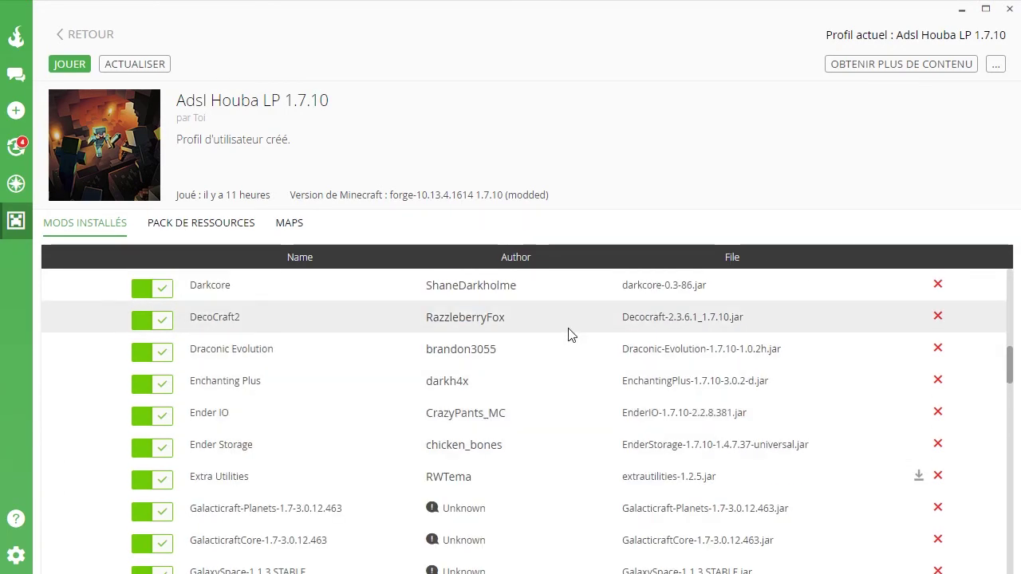
scroll(559, 335, "down", 2)
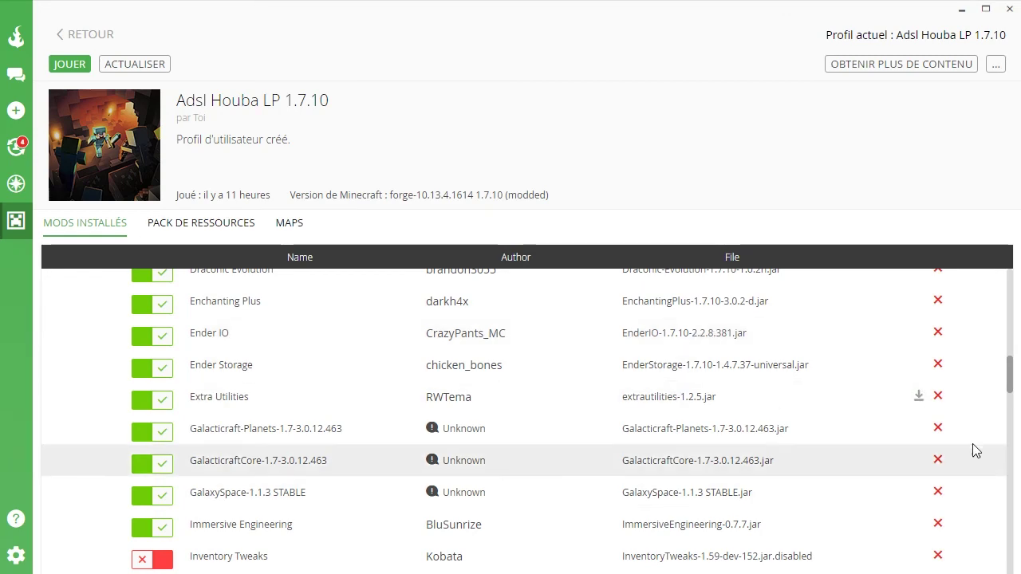
scroll(928, 335, "up", 10)
scroll(901, 359, "down", 3)
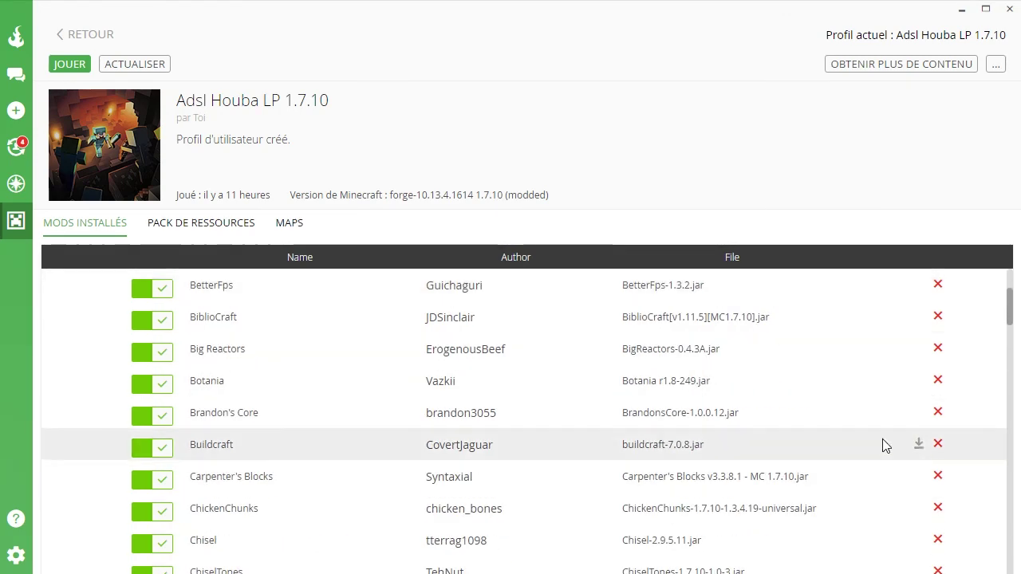
scroll(913, 456, "down", 5)
scroll(905, 469, "down", 3)
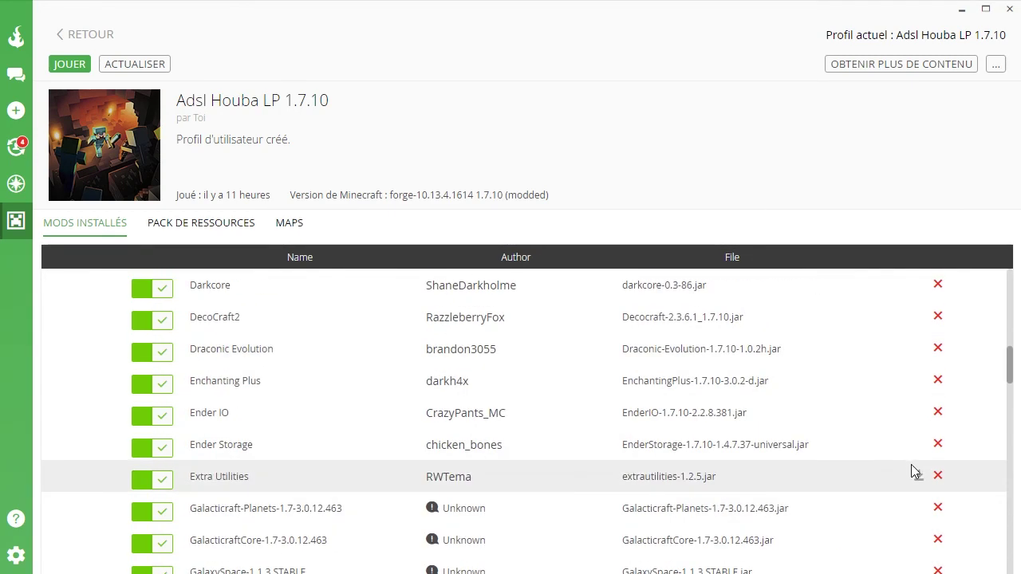
scroll(877, 483, "down", 4)
scroll(806, 447, "down", 10)
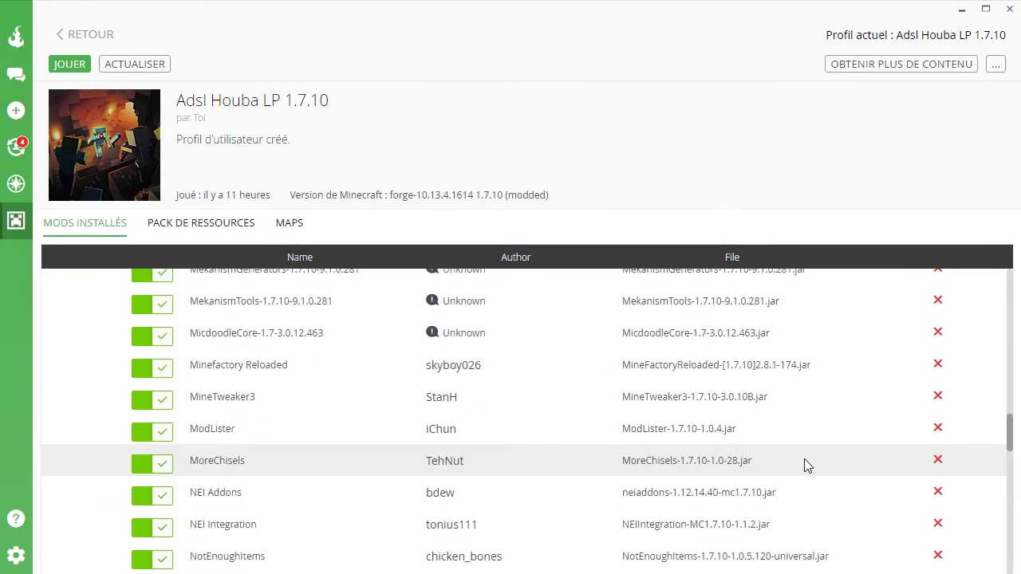
scroll(772, 462, "up", 2)
scroll(769, 470, "up", 2)
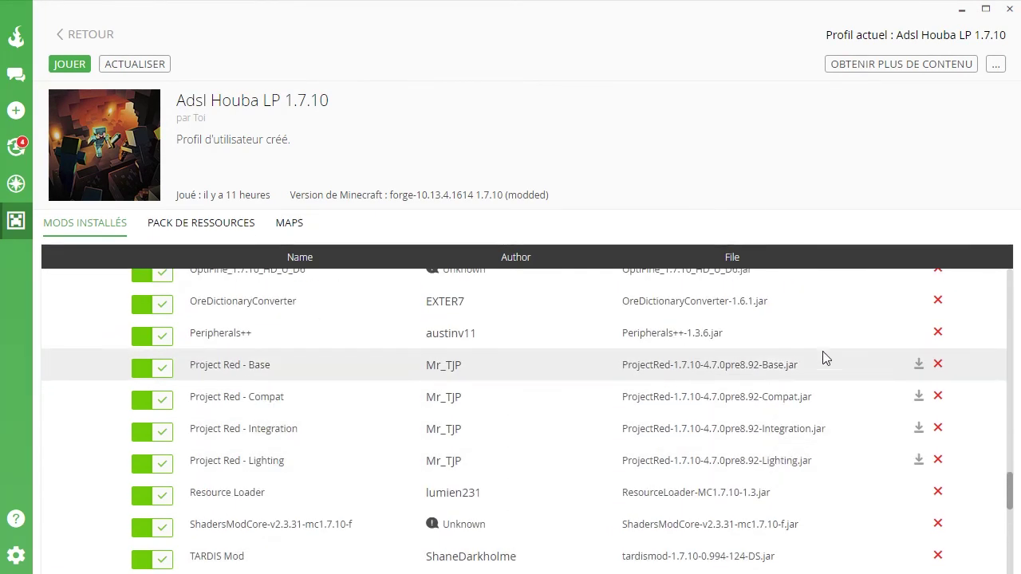
scroll(784, 380, "down", 8)
scroll(774, 399, "up", 2)
scroll(762, 415, "up", 2)
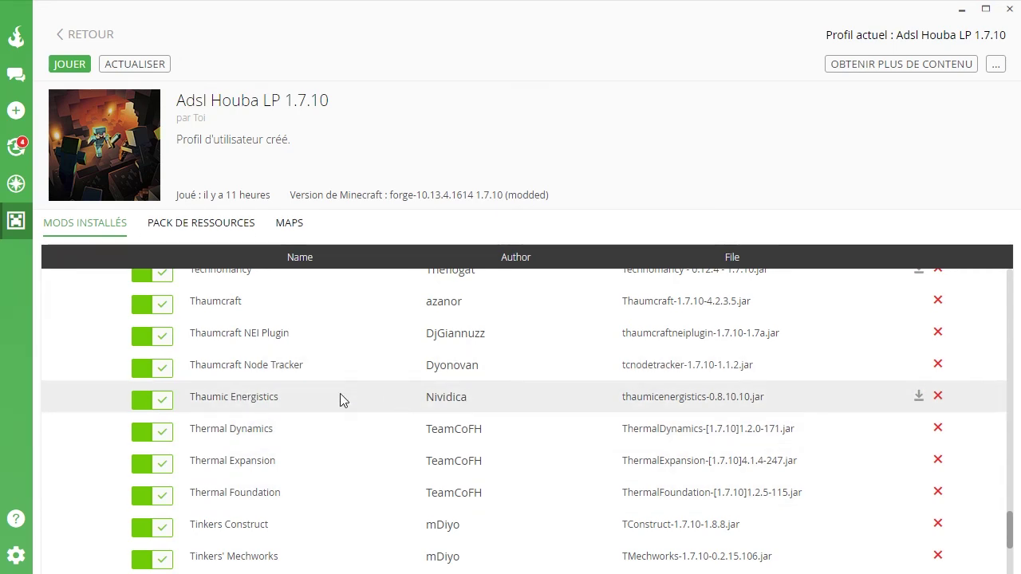
scroll(495, 443, "down", 3)
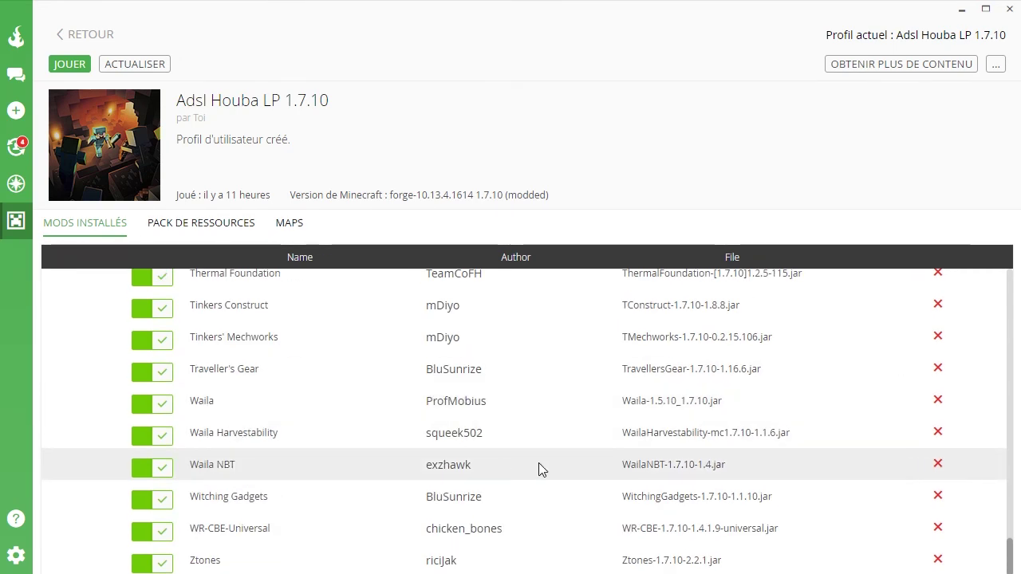
- Return to the start of the installed mods list and open the AE2 Stuff mod's details page
scroll(431, 431, "up", 20)
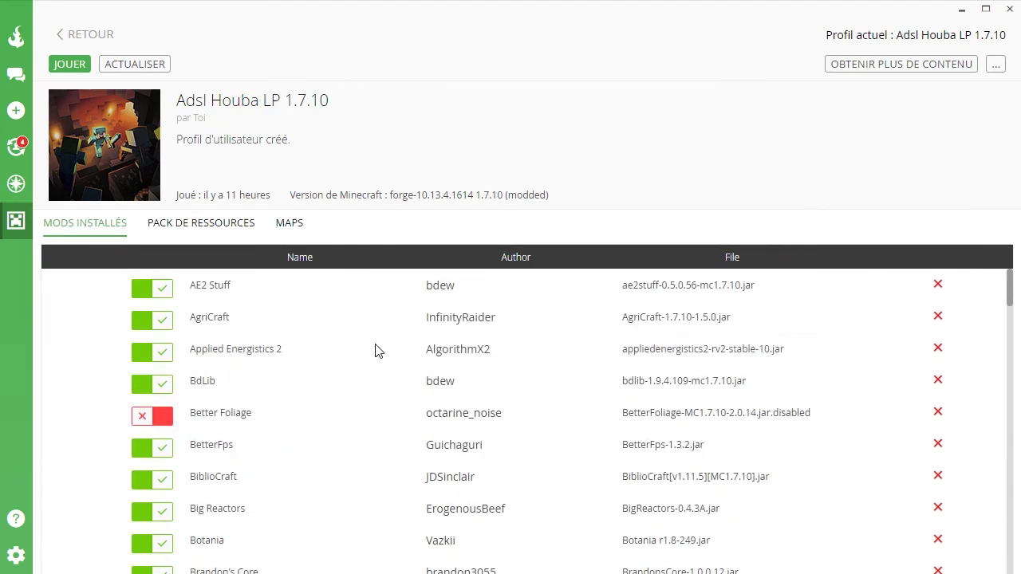
scroll(485, 379, "down", 2)
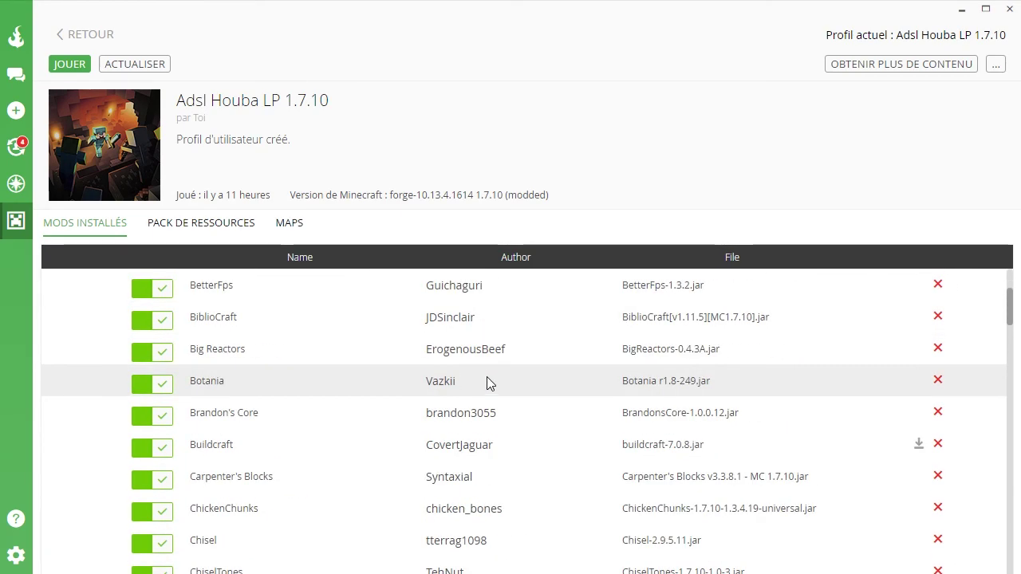
scroll(542, 392, "up", 2)
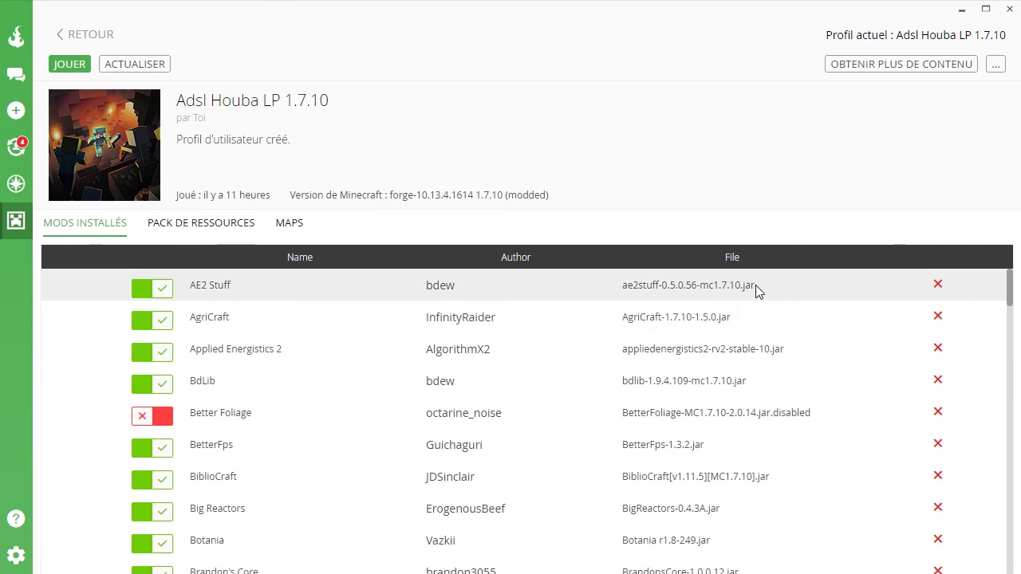
left_click(742, 285)
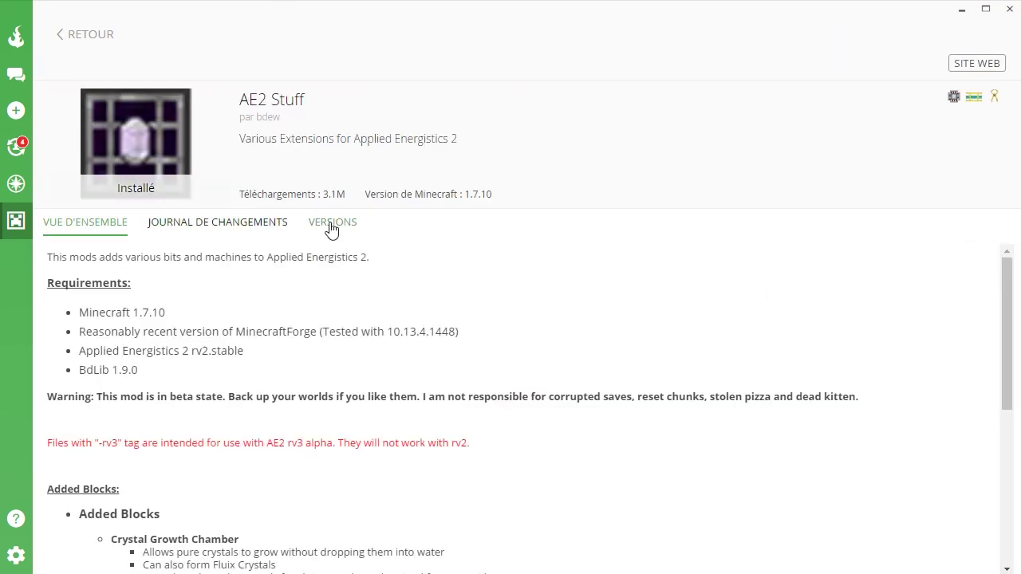
- Examine the AE2 Stuff overview, covering its Applied Energistics 2 requirement, the "-rv3" file compatibility note and the added blocks
left_click_drag(180, 354, 288, 353)
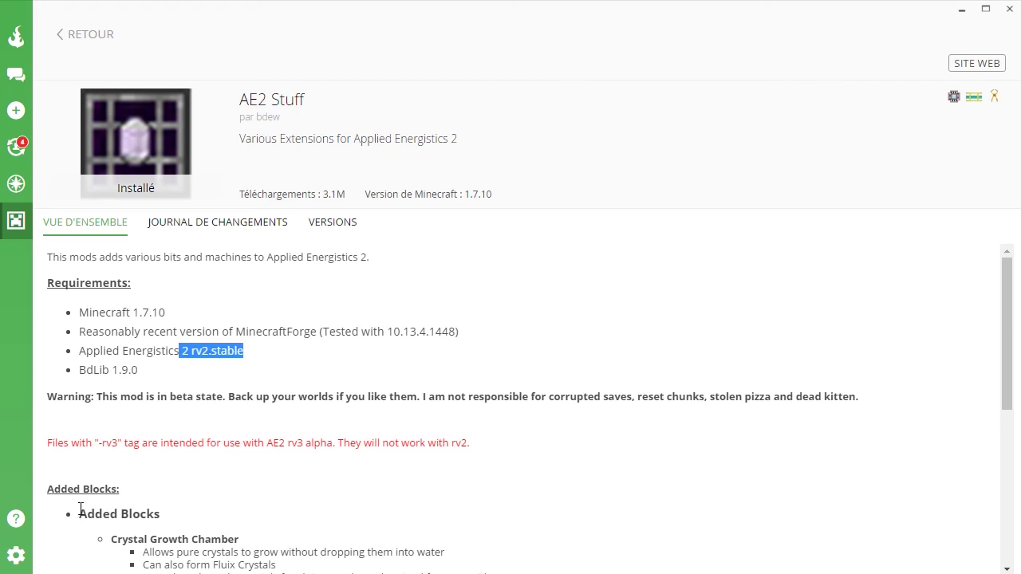
left_click_drag(49, 443, 538, 431)
triple_click(618, 427)
left_click(619, 438)
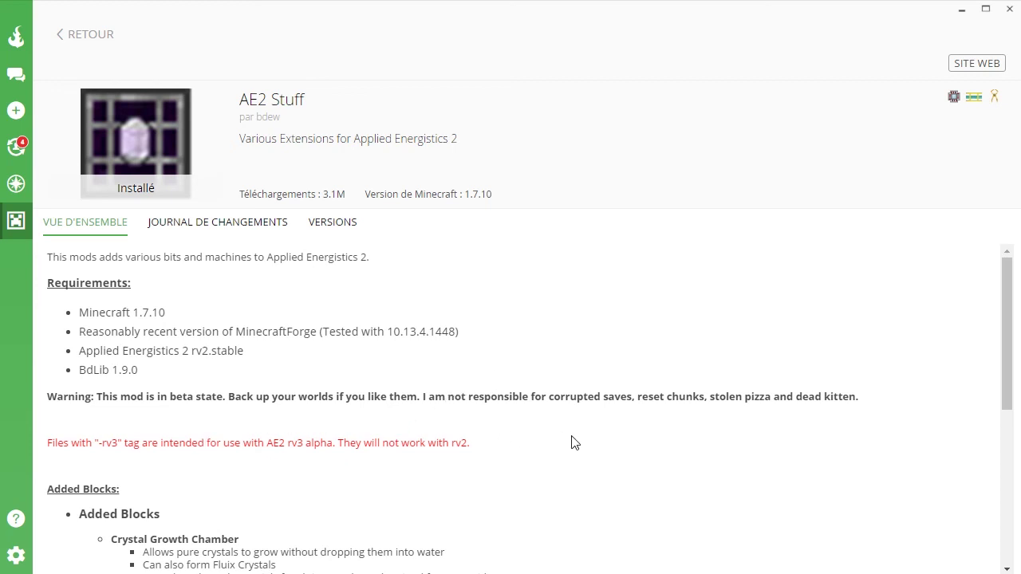
scroll(567, 447, "down", 2)
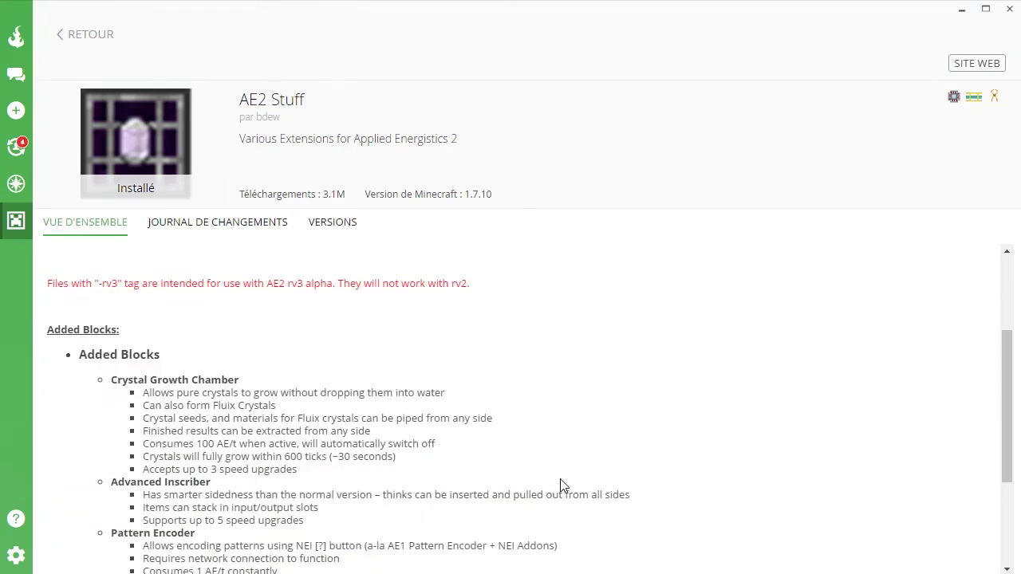
scroll(565, 478, "down", 3)
scroll(565, 476, "up", 5)
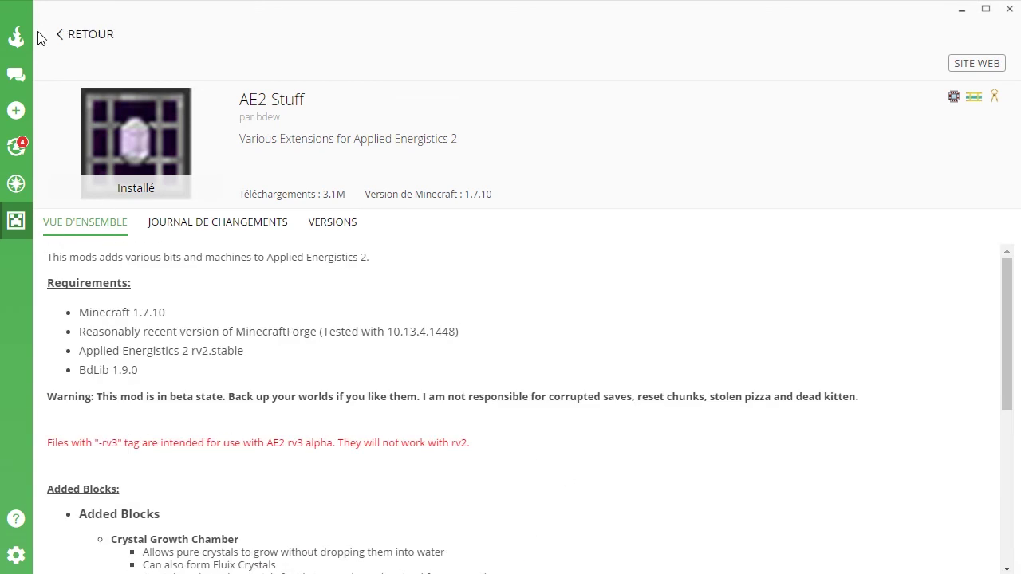
- Return to the Adsl Houba LP 1.7.10 profile and look through its installed mods down to the end of the list
left_click(96, 35)
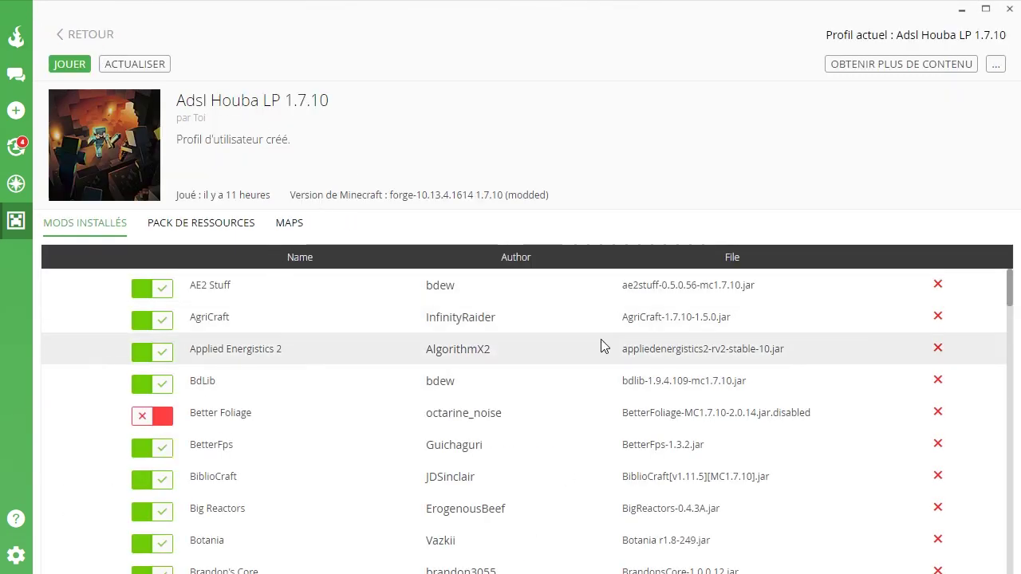
scroll(337, 522, "down", 10)
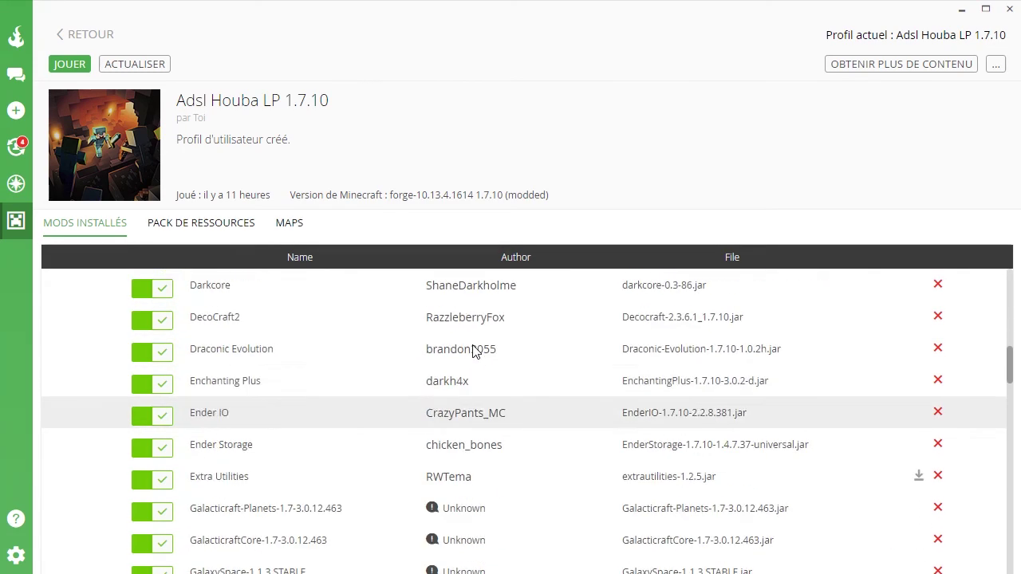
scroll(465, 399, "down", 15)
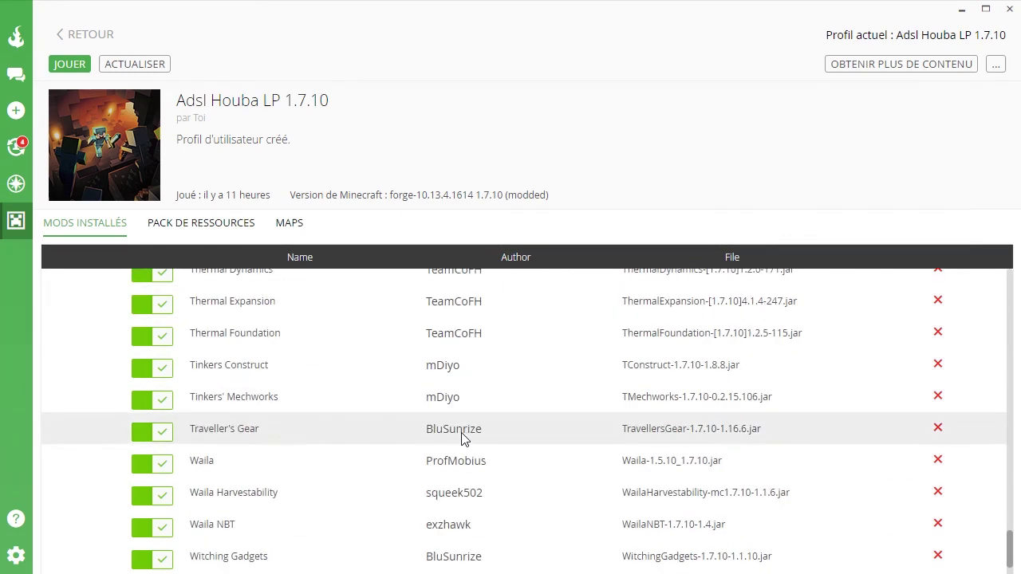
scroll(464, 431, "down", 3)
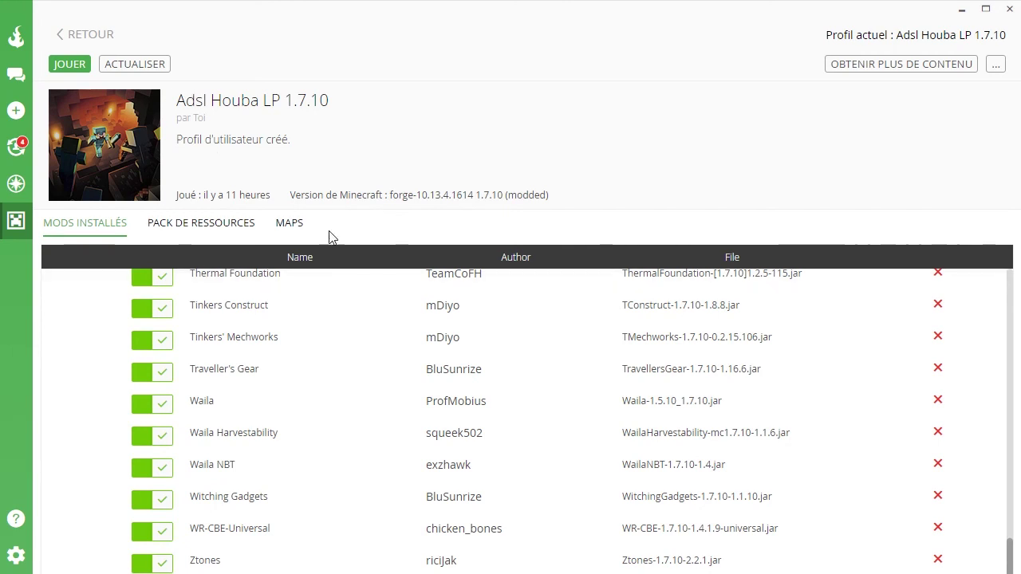
- Check the profile's maps and resource packs, and open the catalogue of downloadable resource packs
left_click(286, 228)
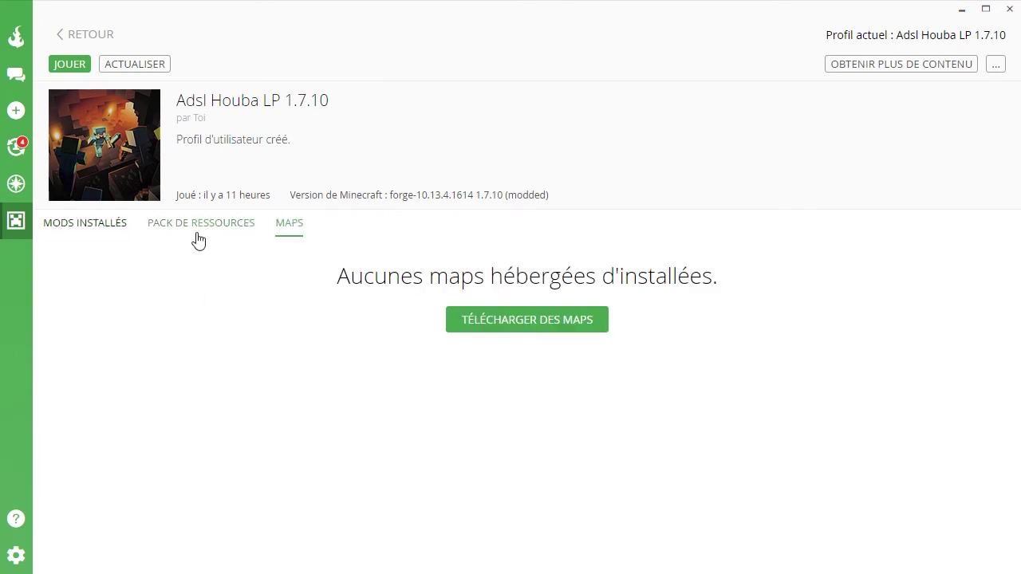
left_click(198, 228)
left_click(497, 323)
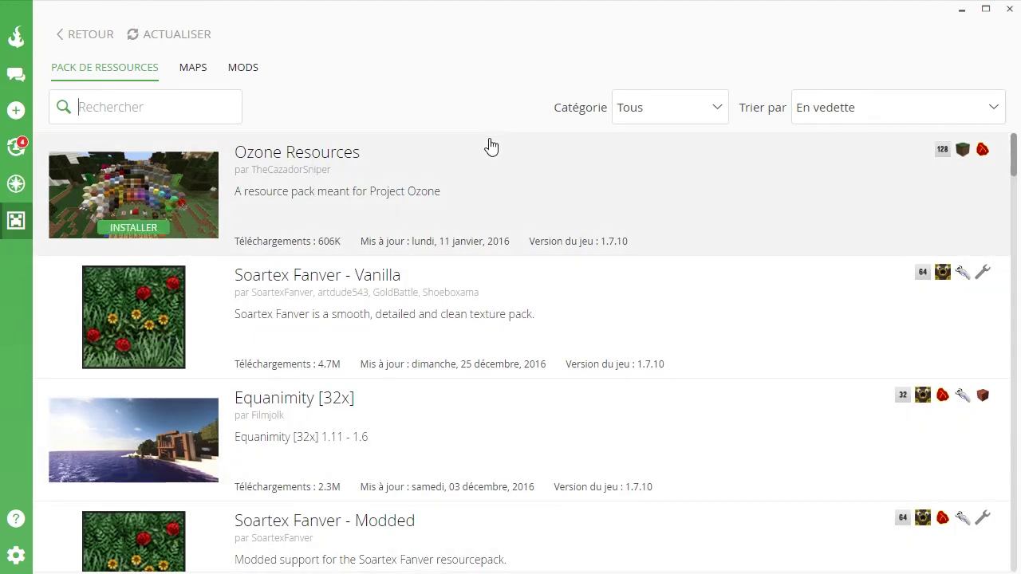
- Review the Ozone Resources pack's overview and available versions, and return to the profile's resource packs
left_click(471, 176)
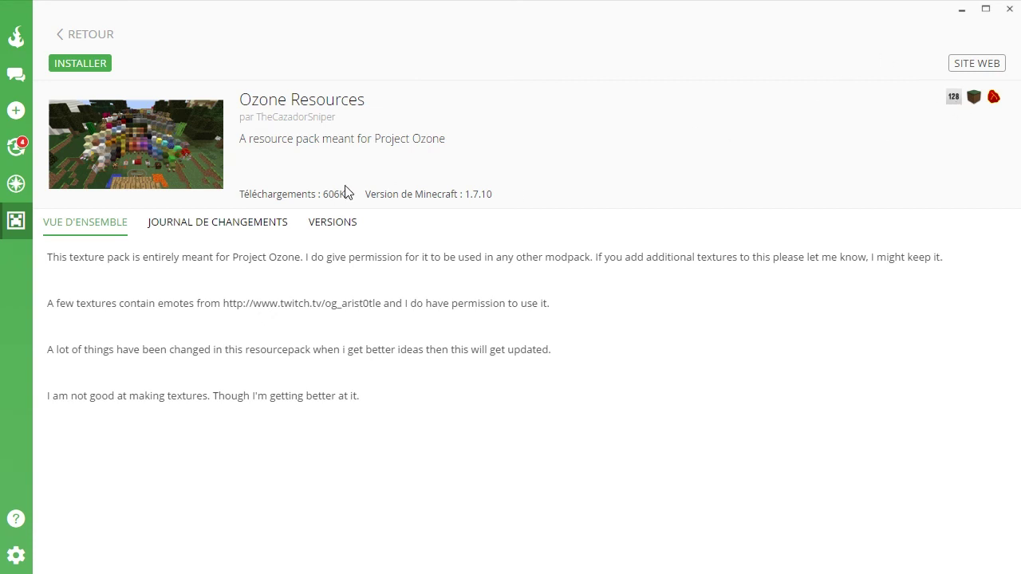
left_click(315, 227)
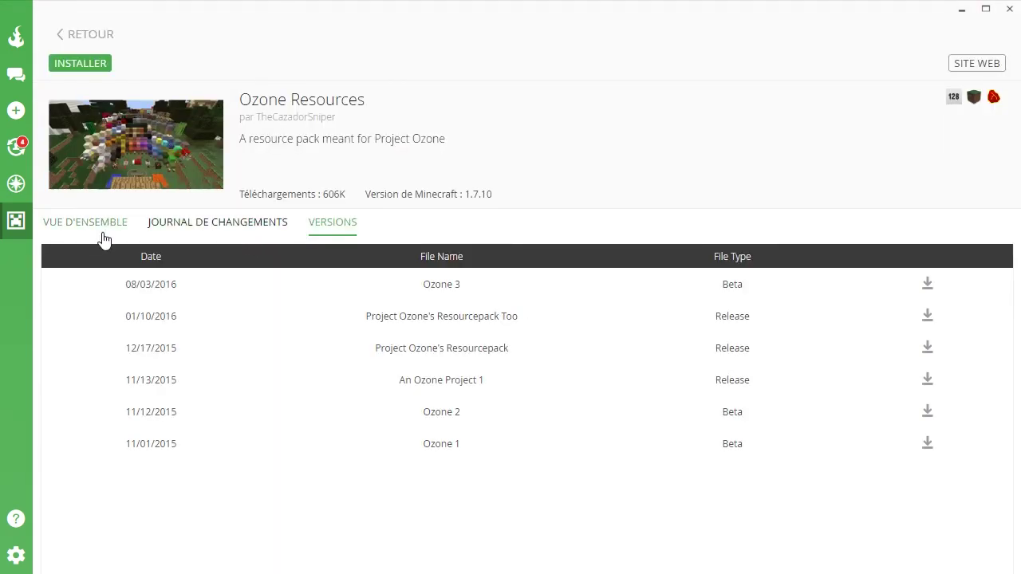
left_click(103, 225)
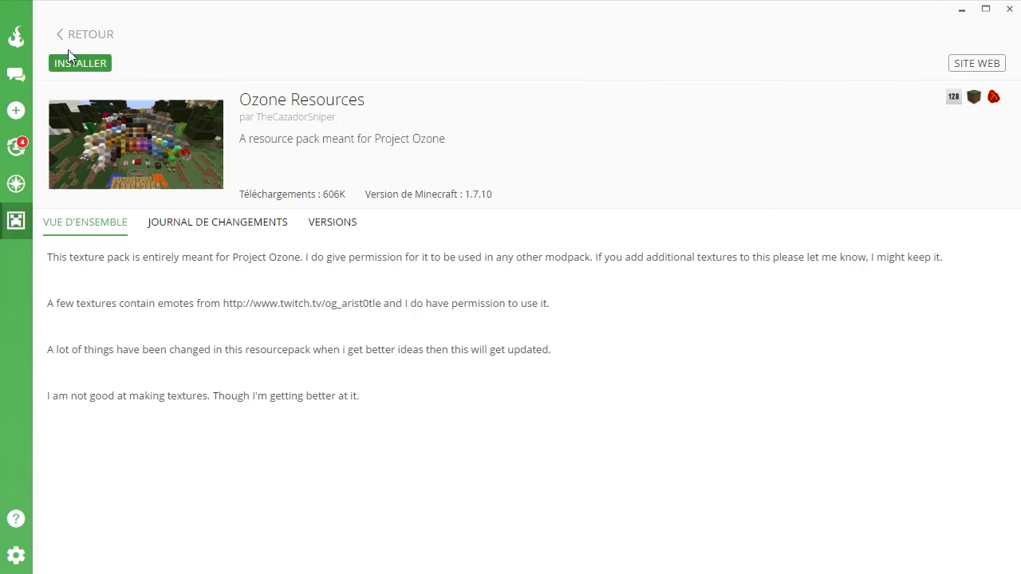
left_click(84, 36)
left_click(90, 35)
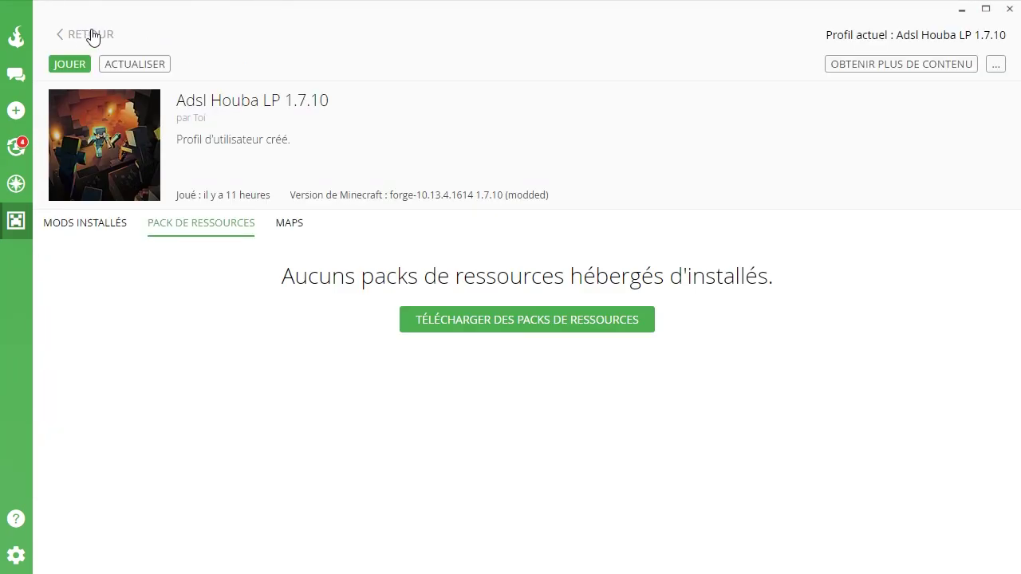